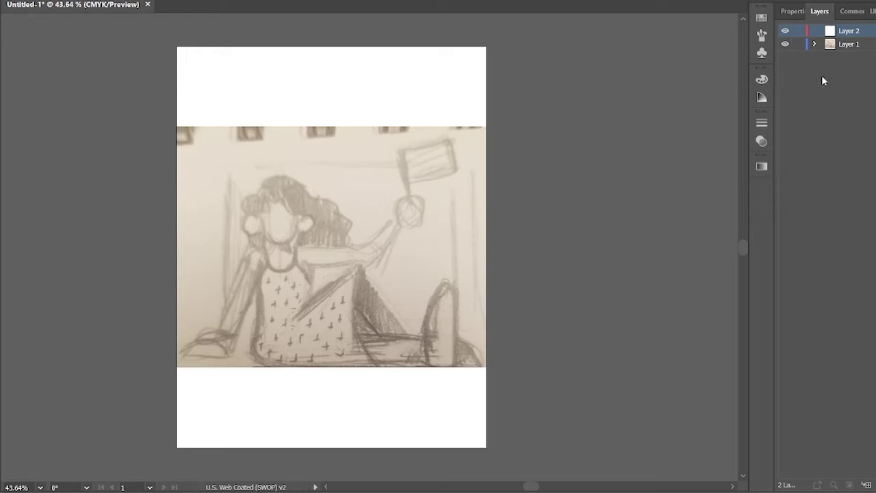
Step: Draw a tall rounded-corner pill over the sketched face, tilted slightly
{"action": "key", "text": "ctrl+equal"}
{"action": "key", "text": "ctrl+equal"}
{"action": "key", "text": "ctrl+equal"}
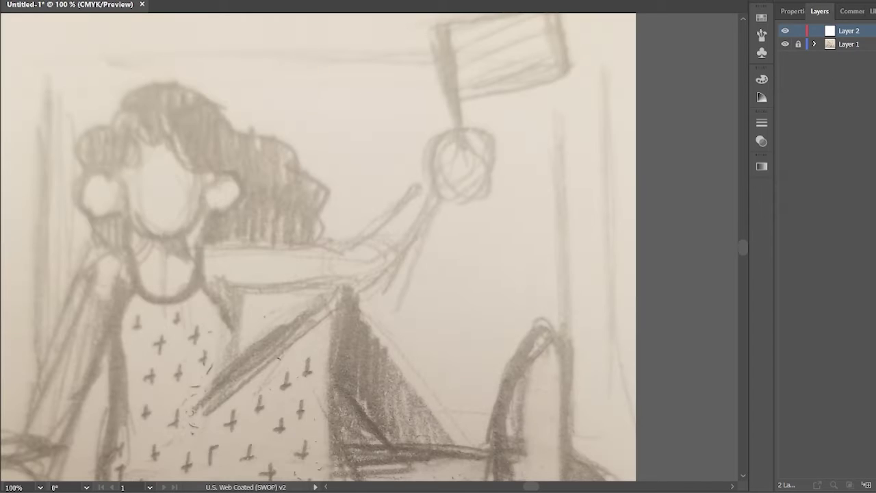
{"action": "left_click_drag", "start_coordinate": [119, 104], "coordinate": [251, 235]}
{"action": "left_click_drag", "start_coordinate": [186, 235], "coordinate": [203, 235]}
{"action": "left_click_drag", "start_coordinate": [136, 137], "coordinate": [176, 209]}
{"action": "left_click_drag", "start_coordinate": [208, 93], "coordinate": [208, 93]}
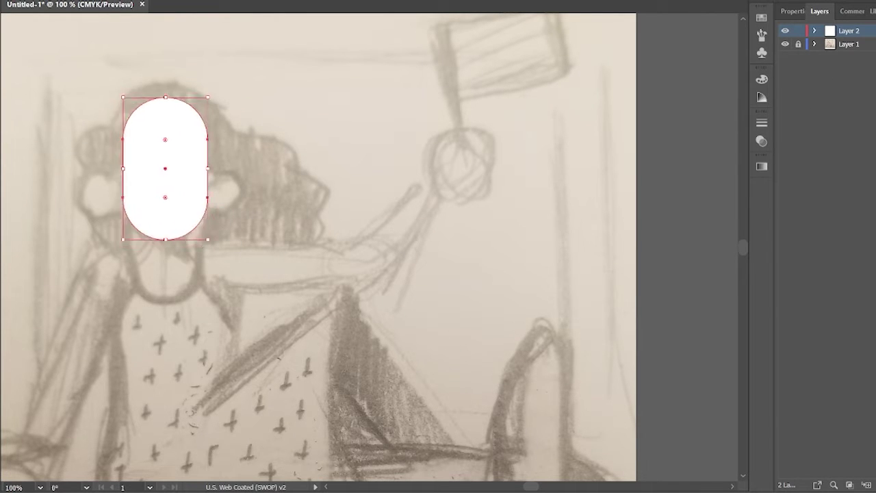
Step: Add two circular ears and place them on either side of the lower head
{"action": "left_click", "coordinate": [27, 66]}
{"action": "left_click_drag", "start_coordinate": [293, 143], "coordinate": [354, 273]}
{"action": "left_click", "coordinate": [792, 11]}
{"action": "left_click_drag", "start_coordinate": [306, 180], "coordinate": [274, 247]}
{"action": "left_click", "coordinate": [370, 246], "text": "shift"}
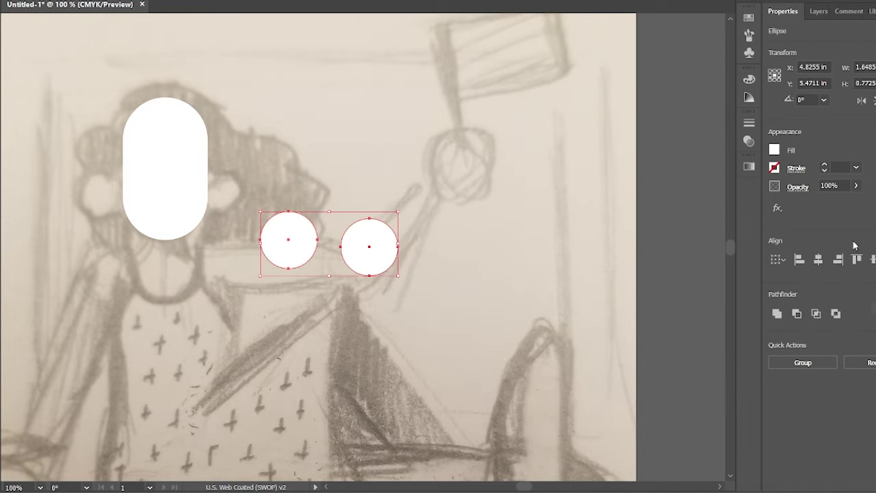
{"action": "left_click_drag", "start_coordinate": [364, 256], "coordinate": [103, 205]}
{"action": "left_click", "coordinate": [203, 198]}
{"action": "left_click_drag", "start_coordinate": [203, 198], "coordinate": [234, 205]}
Step: Rotate the head and ears about 6.5° and unite them into one shape
{"action": "key", "text": "ctrl+a"}
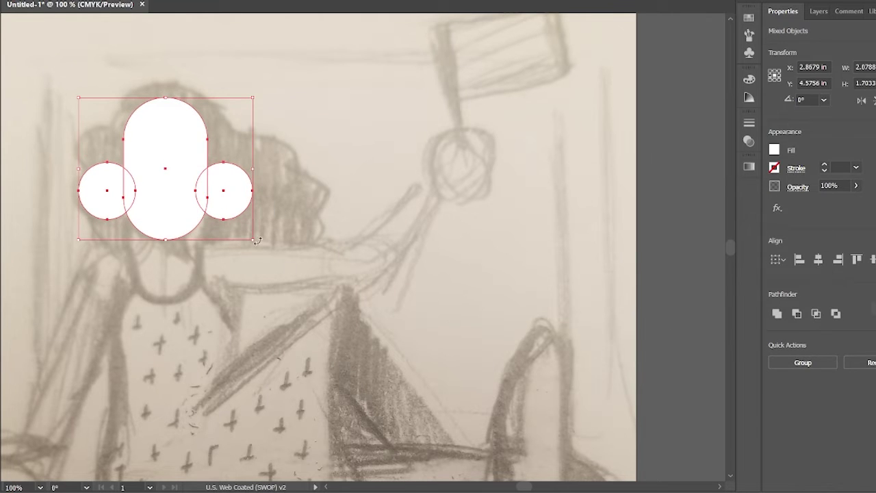
{"action": "left_click_drag", "start_coordinate": [258, 241], "coordinate": [253, 241]}
{"action": "left_click", "coordinate": [774, 313]}
{"action": "left_click", "coordinate": [349, 381]}
{"action": "key", "text": "ctrl+equal"}
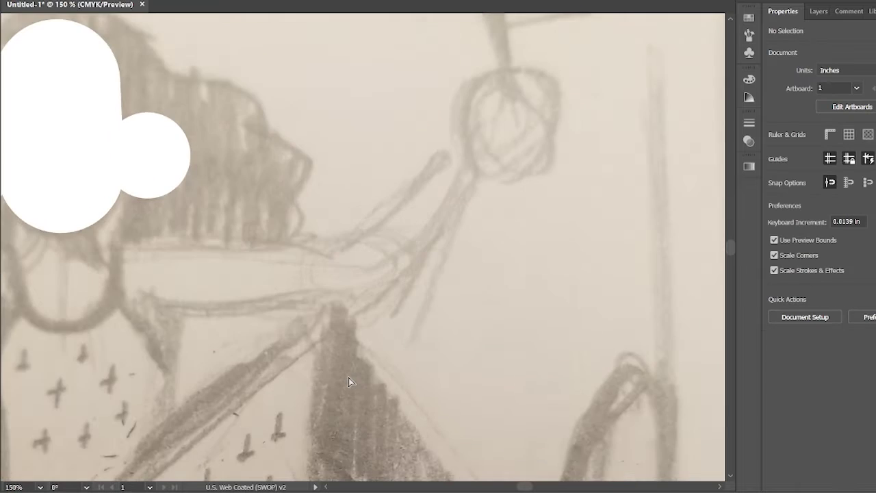
Step: Pen-trace the neck and torso outline below the head
{"action": "scroll", "coordinate": [348, 377], "scroll_direction": "left", "scroll_amount": 3}
{"action": "key", "text": "p"}
{"action": "left_click_drag", "start_coordinate": [320, 209], "coordinate": [298, 277]}
{"action": "left_click_drag", "start_coordinate": [249, 238], "coordinate": [218, 246]}
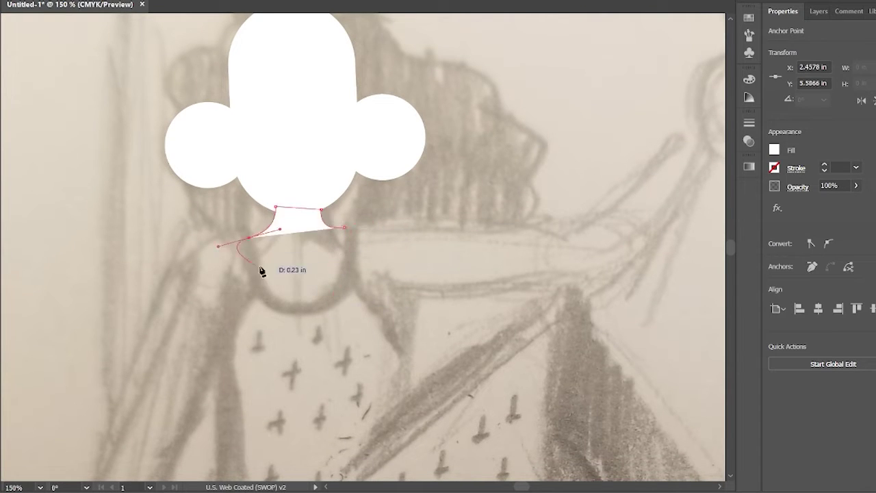
{"action": "left_click_drag", "start_coordinate": [346, 232], "coordinate": [366, 336]}
Step: Shrink the head slightly and nudge the torso a little to the right
{"action": "key", "text": "v"}
{"action": "key", "text": "ctrl+0"}
{"action": "left_click", "coordinate": [157, 261]}
{"action": "key", "text": "ctrl+equal"}
{"action": "key", "text": "ctrl+equal"}
{"action": "key", "text": "ctrl+equal"}
{"action": "left_click", "coordinate": [383, 171]}
{"action": "left_click_drag", "start_coordinate": [427, 221], "coordinate": [306, 179]}
{"action": "key", "text": "ctrl+shift+a"}
{"action": "left_click_drag", "start_coordinate": [260, 274], "coordinate": [347, 237]}
{"action": "key", "text": "ctrl+shift+a"}
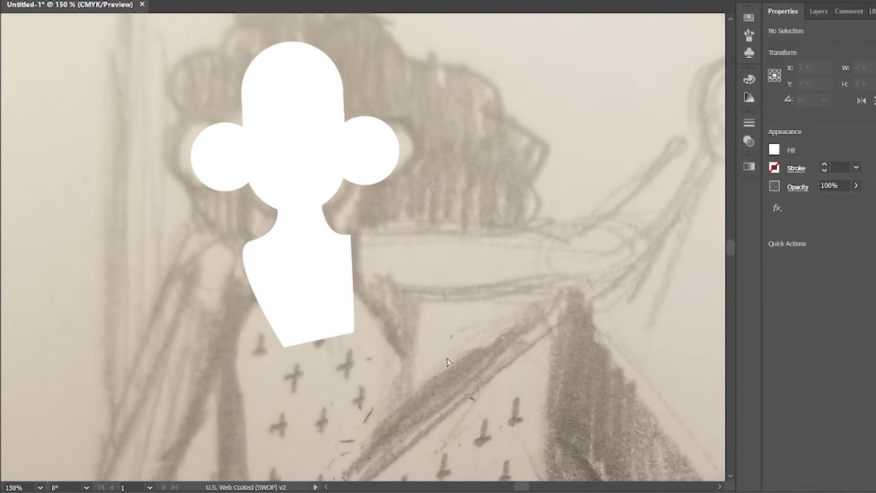
Step: Trace the bent arm raised from the shoulder toward the flag
{"action": "key", "text": "ctrl+minus"}
{"action": "key", "text": "ctrl+minus"}
{"action": "key", "text": "ctrl+minus"}
{"action": "key", "text": "ctrl+minus"}
{"action": "key", "text": "ctrl+1"}
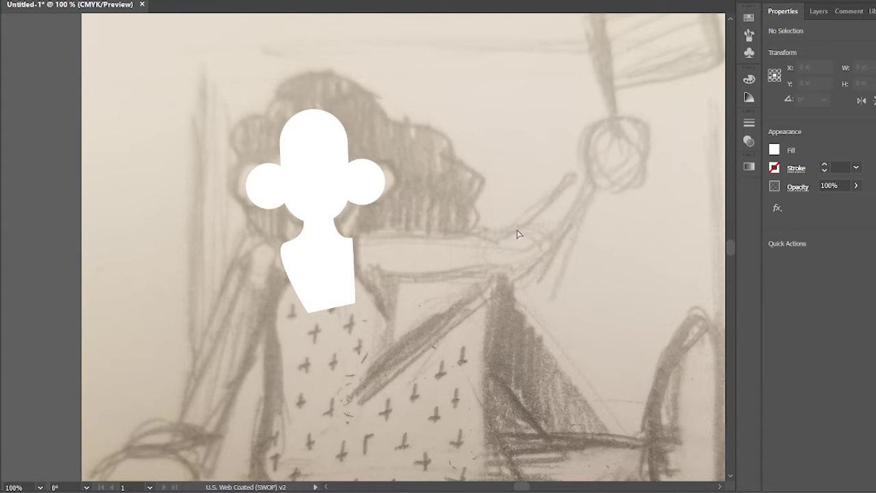
{"action": "left_click_drag", "start_coordinate": [353, 240], "coordinate": [522, 253]}
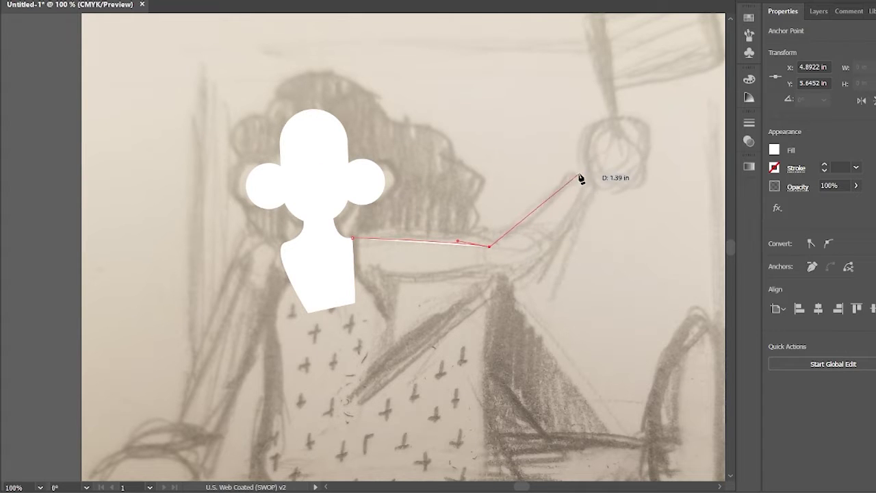
{"action": "left_click_drag", "start_coordinate": [577, 173], "coordinate": [580, 165]}
{"action": "left_click", "coordinate": [600, 182]}
{"action": "left_click_drag", "start_coordinate": [477, 269], "coordinate": [480, 308]}
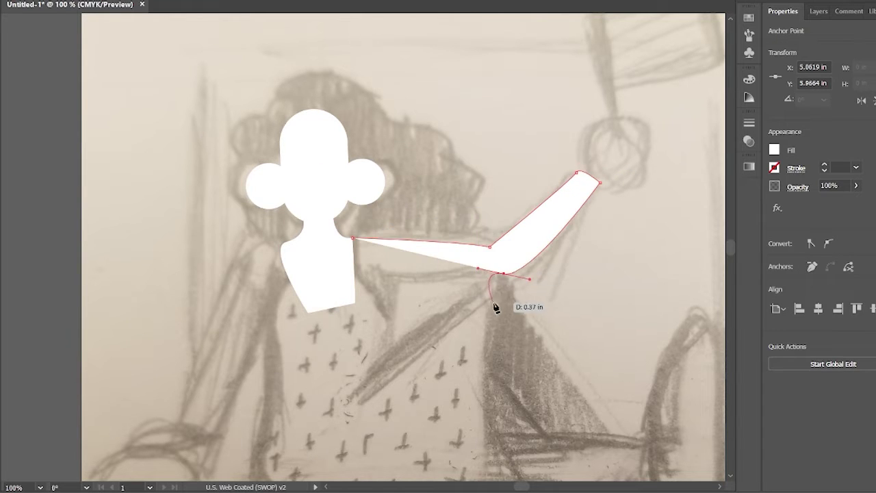
{"action": "left_click_drag", "start_coordinate": [398, 282], "coordinate": [372, 282]}
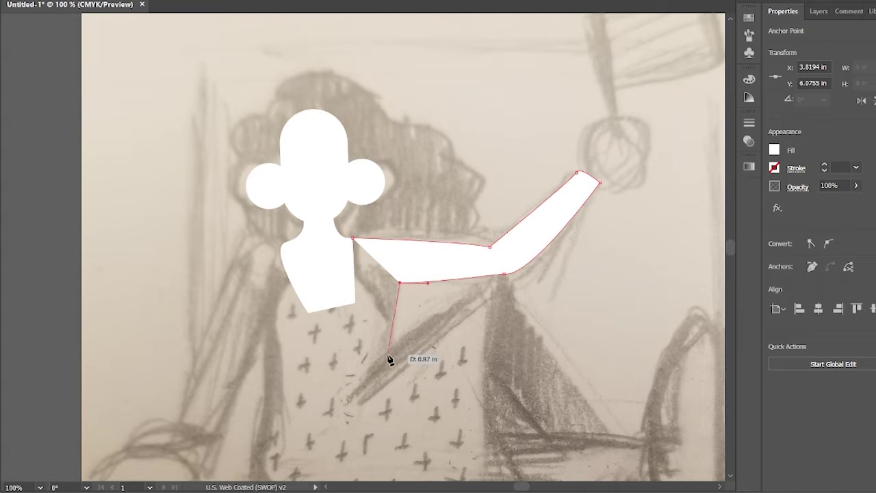
{"action": "left_click", "coordinate": [392, 321]}
{"action": "left_click_drag", "start_coordinate": [352, 238], "coordinate": [353, 304]}
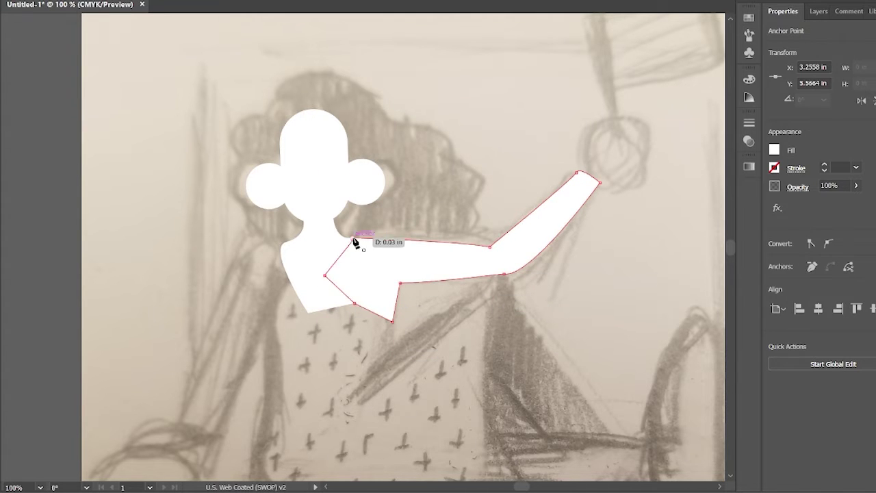
{"action": "left_click", "coordinate": [497, 278], "text": "ctrl"}
Step: Begin the second arm path from the left shoulder, curving downward
{"action": "left_click", "coordinate": [287, 244]}
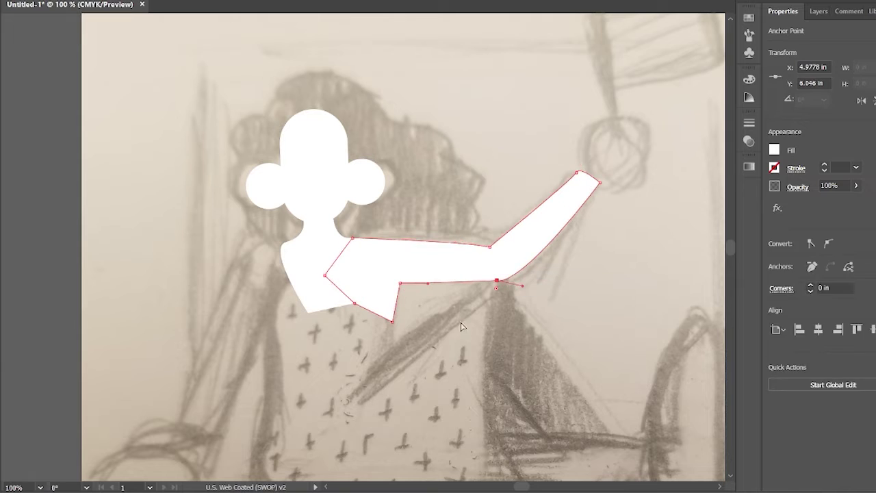
{"action": "left_click_drag", "start_coordinate": [176, 391], "coordinate": [209, 361]}
{"action": "scroll", "coordinate": [209, 360], "scroll_direction": "down", "scroll_amount": 5}
{"action": "scroll", "coordinate": [185, 349], "scroll_direction": "up", "scroll_amount": 3}
{"action": "scroll", "coordinate": [185, 348], "scroll_direction": "left", "scroll_amount": 2}
{"action": "mouse_move", "coordinate": [257, 345]}
{"action": "left_mouse_down"}
{"action": "mouse_move", "coordinate": [347, 178]}
{"action": "mouse_move", "coordinate": [290, 226]}
{"action": "left_mouse_up"}
Step: Close the downward arm at the shoulder and smooth its curve
{"action": "left_click", "coordinate": [284, 374]}
{"action": "left_click", "coordinate": [351, 206]}
{"action": "left_click", "coordinate": [392, 210]}
{"action": "left_click", "coordinate": [374, 139]}
{"action": "left_click", "coordinate": [227, 215], "text": "ctrl"}
{"action": "left_click", "coordinate": [260, 344], "text": "ctrl"}
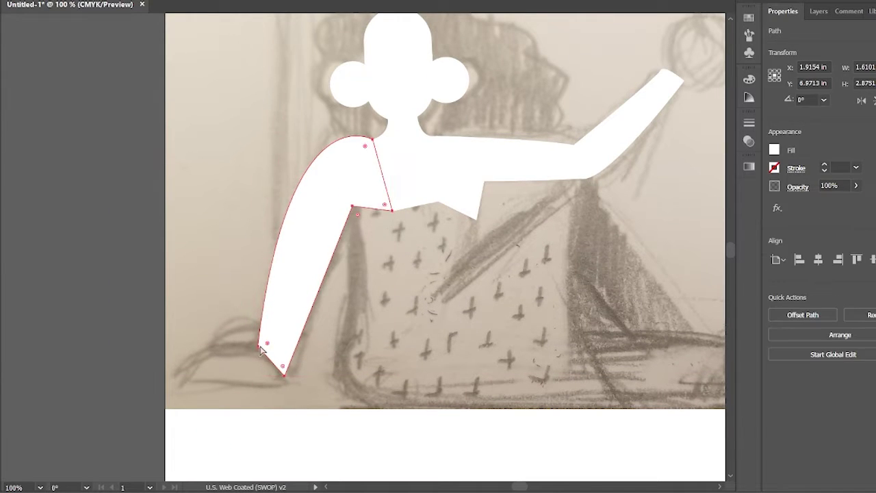
{"action": "left_click_drag", "start_coordinate": [286, 92], "coordinate": [326, 82]}
{"action": "left_click", "coordinate": [343, 202], "text": "ctrl"}
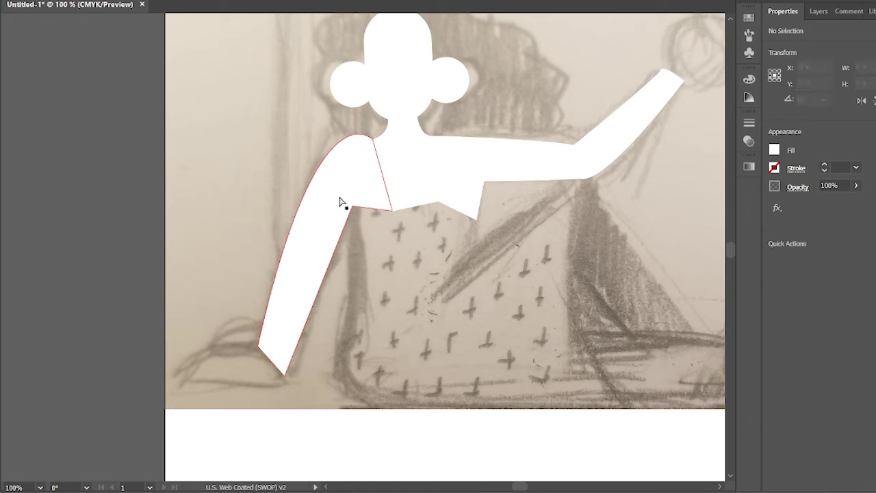
Step: Draw a flat resting hand at the end of the downward arm
{"action": "left_click", "coordinate": [490, 183], "text": "ctrl"}
{"action": "left_click", "coordinate": [232, 207], "text": "ctrl"}
{"action": "left_click", "coordinate": [260, 348], "text": "ctrl"}
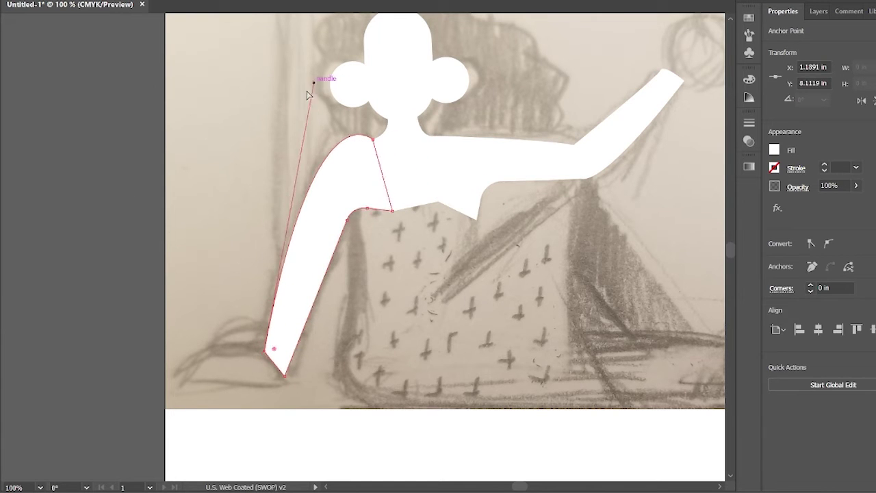
{"action": "left_click", "coordinate": [259, 261], "text": "ctrl"}
{"action": "left_click", "coordinate": [282, 375]}
{"action": "left_click", "coordinate": [191, 375]}
{"action": "mouse_move", "coordinate": [264, 351]}
{"action": "left_mouse_down"}
{"action": "mouse_move", "coordinate": [358, 366]}
{"action": "mouse_move", "coordinate": [344, 363]}
{"action": "left_mouse_up"}
{"action": "left_click", "coordinate": [281, 373]}
{"action": "left_click", "coordinate": [205, 306], "text": "ctrl"}
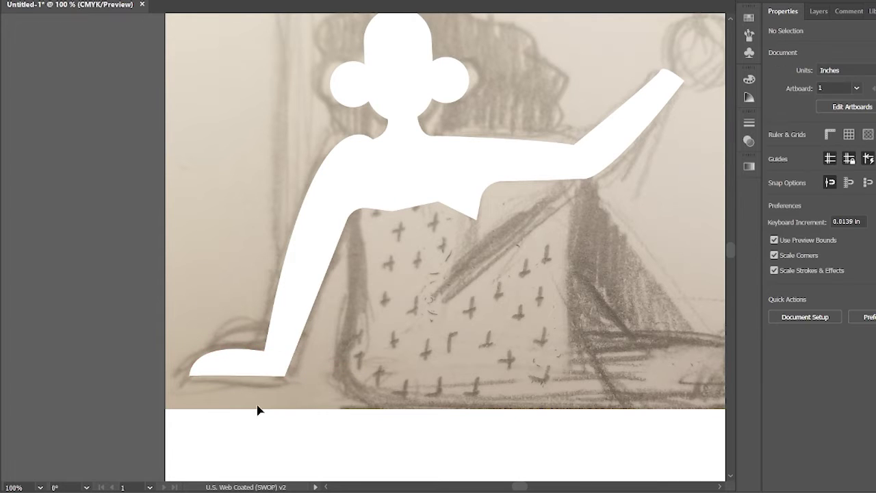
Step: Adjust the curve of the arm's outer edge with Direct Selection
{"action": "left_click", "coordinate": [254, 347], "text": "ctrl"}
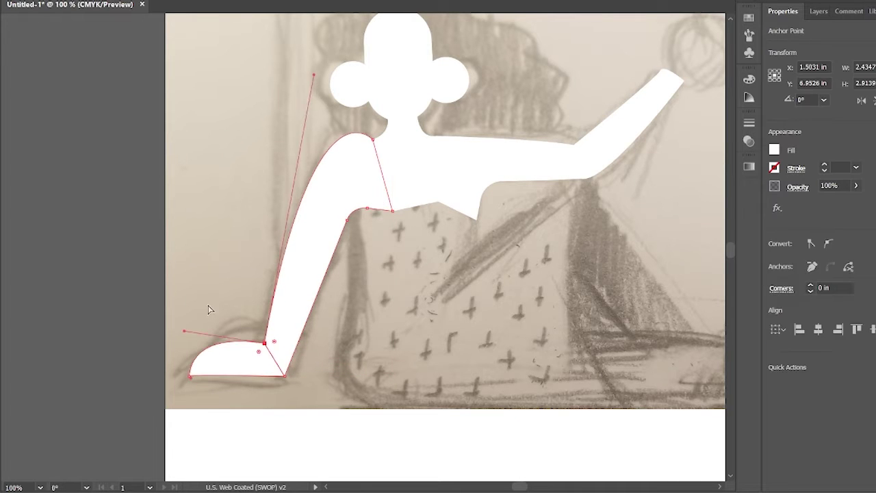
{"action": "left_click", "coordinate": [212, 260], "text": "ctrl"}
{"action": "left_click_drag", "start_coordinate": [212, 260], "coordinate": [303, 92]}
{"action": "left_click", "coordinate": [183, 249], "text": "ctrl"}
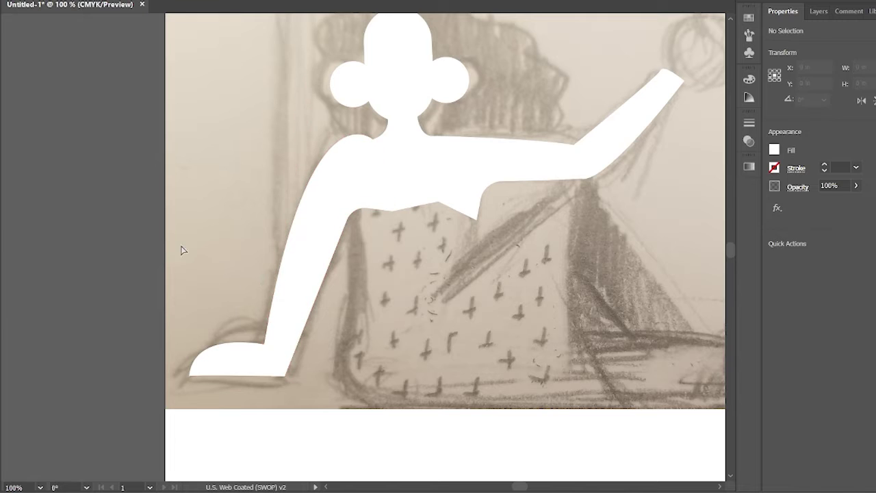
{"action": "left_click", "coordinate": [294, 342], "text": "ctrl"}
{"action": "left_click", "coordinate": [446, 219], "text": "ctrl"}
Step: Pen-draw the white four-sided chest band along the torso's lower edge
{"action": "left_click", "coordinate": [474, 215], "text": "ctrl"}
{"action": "left_click_drag", "start_coordinate": [325, 285], "coordinate": [260, 326]}
{"action": "left_click", "coordinate": [402, 268], "text": "ctrl"}
{"action": "left_click", "coordinate": [402, 261]}
{"action": "left_click", "coordinate": [277, 261]}
{"action": "left_click", "coordinate": [270, 239]}
{"action": "left_click", "coordinate": [394, 224]}
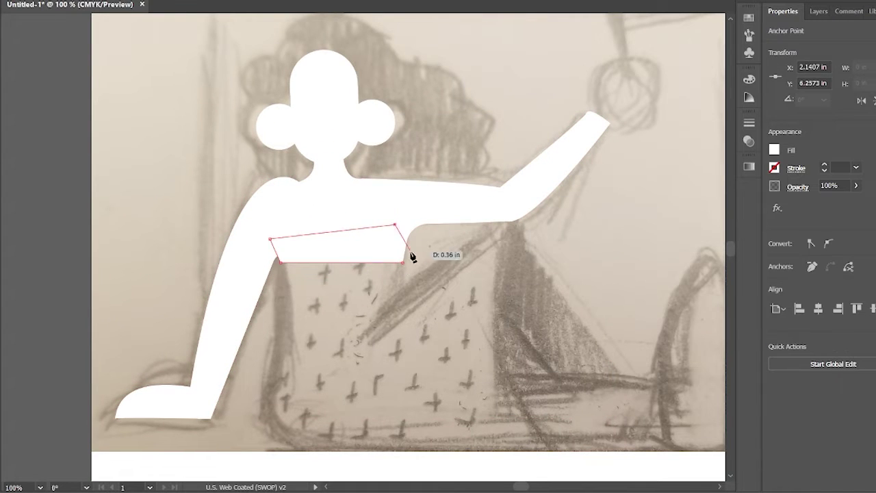
{"action": "left_click", "coordinate": [402, 261]}
{"action": "key", "text": "ctrl+a"}
{"action": "left_click", "coordinate": [571, 327], "text": "ctrl"}
{"action": "key", "text": "ctrl+minus"}
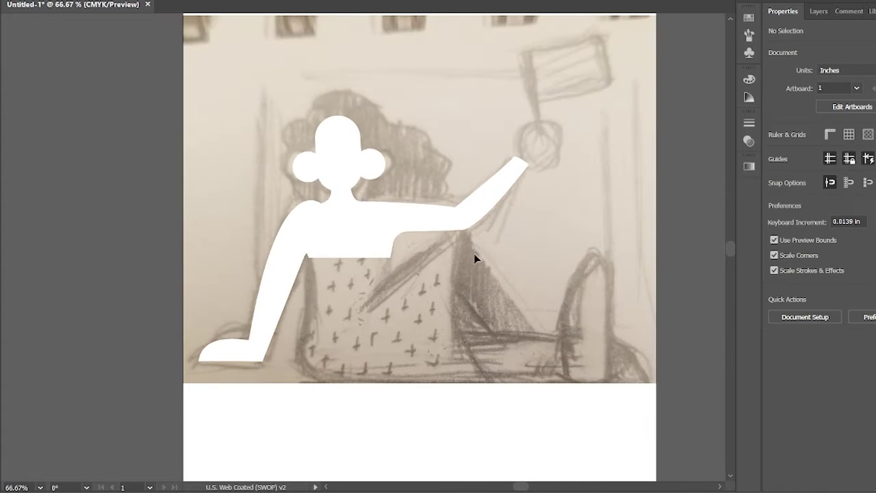
Step: Pen-draw the fist shape gripping the flag stick
{"action": "key", "text": "ctrl+plus"}
{"action": "key", "text": "ctrl+plus"}
Step: Paint a Blob Brush thumb loop and merge it into the fist
{"action": "key", "text": "ctrl+plus"}
{"action": "left_click", "coordinate": [493, 296]}
{"action": "left_click_drag", "start_coordinate": [551, 300], "coordinate": [587, 200]}
{"action": "left_click", "coordinate": [580, 175]}
{"action": "left_click", "coordinate": [490, 164]}
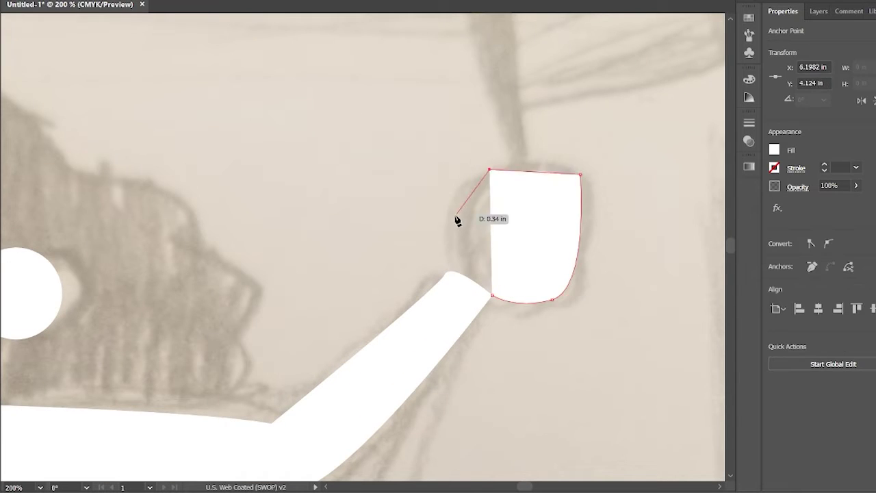
{"action": "left_click", "coordinate": [445, 276]}
{"action": "left_click", "coordinate": [492, 297]}
{"action": "left_click", "coordinate": [476, 405], "text": "ctrl"}
{"action": "key", "text": "shift+b"}
{"action": "left_click", "coordinate": [401, 169], "text": "ctrl"}
{"action": "mouse_move", "coordinate": [458, 260]}
{"action": "left_mouse_down"}
{"action": "mouse_move", "coordinate": [504, 164]}
{"action": "mouse_move", "coordinate": [467, 220]}
{"action": "left_mouse_up"}
{"action": "key", "text": "ctrl+shift+a"}
{"action": "key", "text": "ctrl+minus"}
{"action": "key", "text": "ctrl+minus"}
{"action": "key", "text": "ctrl+minus"}
{"action": "key", "text": "ctrl+plus"}
{"action": "key", "text": "ctrl+plus"}
{"action": "key", "text": "ctrl+plus"}
{"action": "left_click", "coordinate": [574, 191], "text": "ctrl"}
Step: Try removing an anchor from the lower body outline and dismiss the warning
{"action": "scroll", "coordinate": [499, 307], "scroll_direction": "down", "scroll_amount": 5}
{"action": "left_click", "coordinate": [408, 354], "text": "ctrl"}
{"action": "left_click", "coordinate": [265, 364], "text": "ctrl"}
{"action": "left_click", "coordinate": [368, 410], "text": "ctrl"}
{"action": "left_click", "coordinate": [350, 362], "text": "ctrl"}
{"action": "left_click", "coordinate": [528, 404], "text": "ctrl"}
{"action": "left_click", "coordinate": [354, 365]}
{"action": "key", "text": "Return"}
{"action": "scroll", "coordinate": [360, 221], "scroll_direction": "up", "scroll_amount": 5}
{"action": "scroll", "coordinate": [302, 256], "scroll_direction": "down", "scroll_amount": 6}
{"action": "key", "text": "ctrl+shift+a"}
{"action": "scroll", "coordinate": [367, 192], "scroll_direction": "down", "scroll_amount": 3}
{"action": "scroll", "coordinate": [456, 308], "scroll_direction": "up", "scroll_amount": 2}
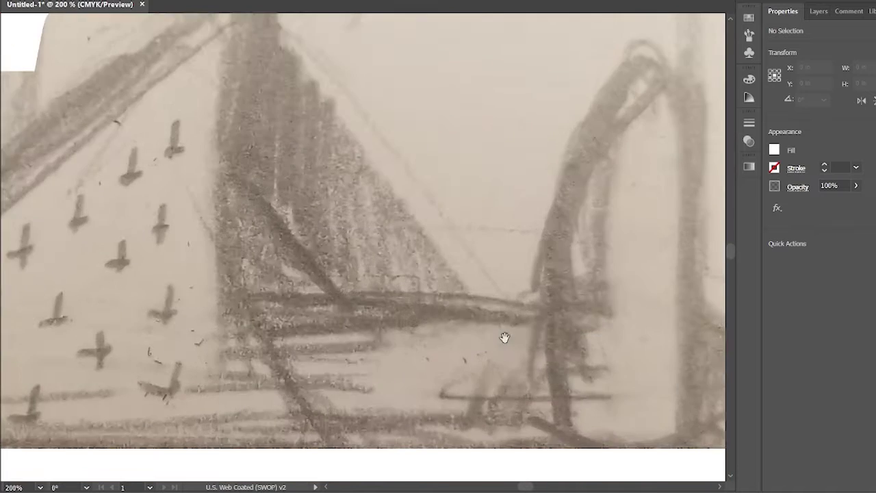
{"action": "scroll", "coordinate": [306, 321], "scroll_direction": "down", "scroll_amount": 5}
{"action": "scroll", "coordinate": [305, 321], "scroll_direction": "up", "scroll_amount": 2}
Step: Draw the white four-sided lower leg shape at the skirt's lower right
{"action": "left_click", "coordinate": [332, 323]}
{"action": "left_click", "coordinate": [295, 260]}
{"action": "left_click", "coordinate": [447, 280]}
{"action": "left_click", "coordinate": [448, 323]}
{"action": "key", "text": "ctrl+shift+a"}
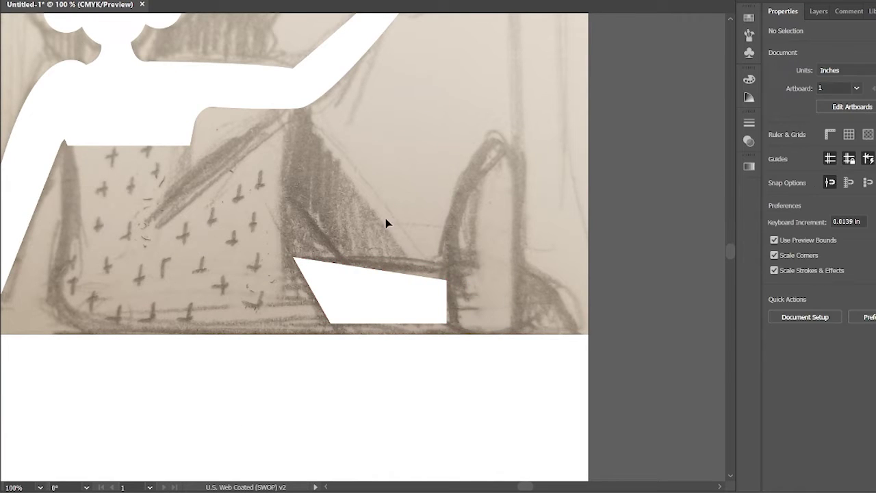
Step: Draw a triangular leg panel above it and fill it grey
{"action": "left_click", "coordinate": [301, 118]}
{"action": "left_click", "coordinate": [286, 195]}
{"action": "left_click", "coordinate": [352, 266]}
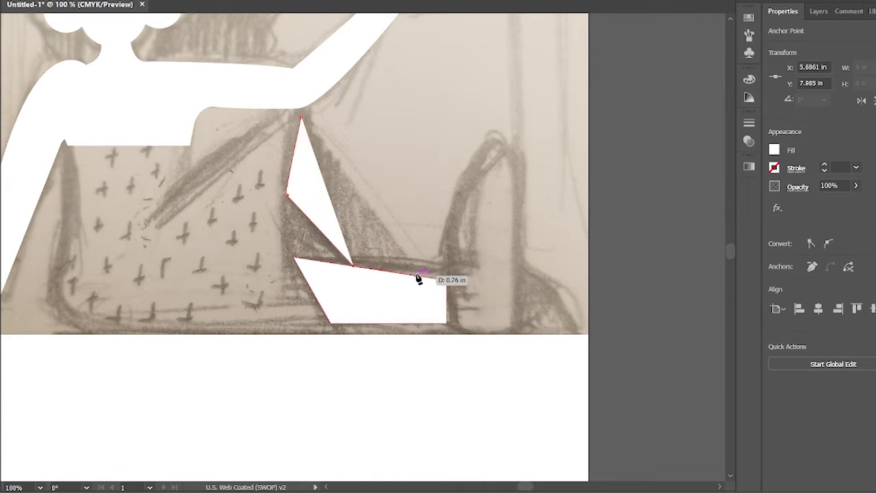
{"action": "left_click", "coordinate": [415, 275]}
{"action": "key", "text": "Return"}
{"action": "key", "text": "ctrl+shift+a"}
{"action": "key", "text": "ctrl+minus"}
Step: Rename the traced layer 'skin' and add a new layer named 'dress'
{"action": "left_click", "coordinate": [819, 11]}
{"action": "double_click", "coordinate": [849, 30]}
{"action": "type", "text": "sk"}
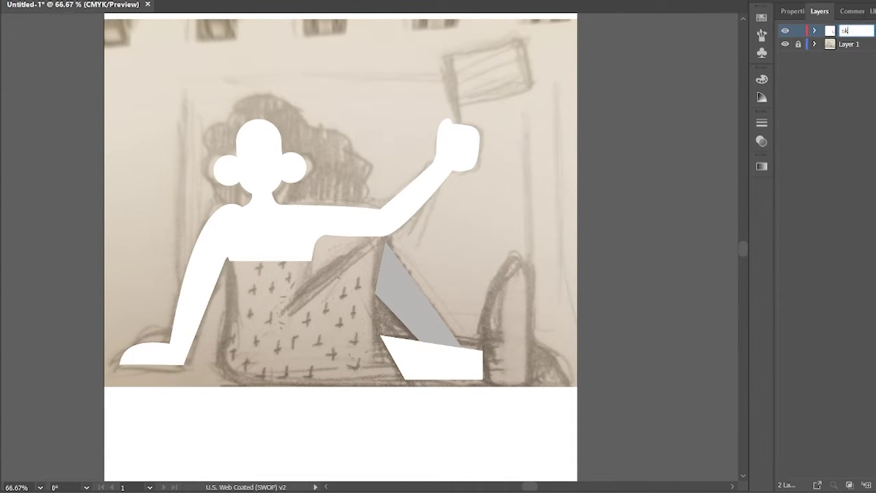
{"action": "left_click", "coordinate": [785, 45]}
{"action": "double_click", "coordinate": [849, 30]}
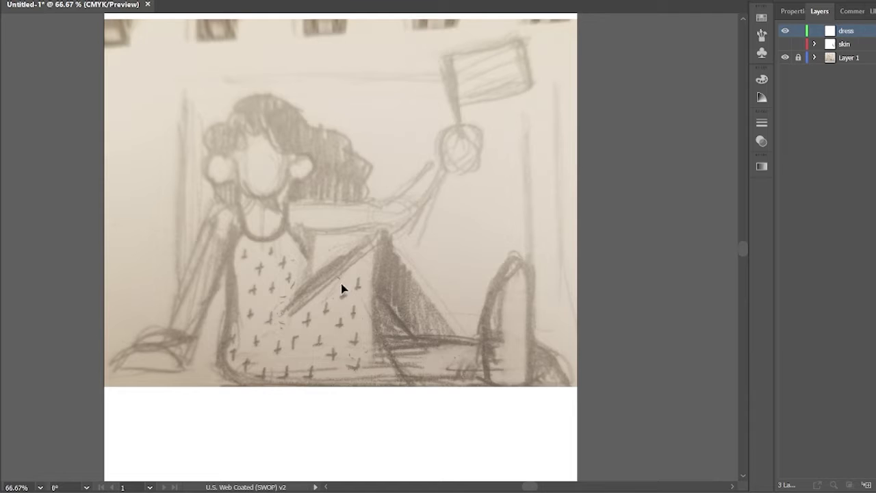
{"action": "key", "text": "ctrl+plus"}
{"action": "key", "text": "ctrl+plus"}
Step: Show and lock the skin layer, then make the dress layer the active drawing layer
{"action": "left_click", "coordinate": [785, 44]}
{"action": "left_click", "coordinate": [799, 44]}
{"action": "double_click", "coordinate": [843, 43]}
{"action": "key", "text": "Escape"}
{"action": "double_click", "coordinate": [843, 45]}
{"action": "key", "text": "Escape"}
{"action": "double_click", "coordinate": [845, 46]}
{"action": "key", "text": "Escape"}
{"action": "double_click", "coordinate": [844, 46]}
{"action": "key", "text": "Escape"}
{"action": "left_click", "coordinate": [846, 30]}
{"action": "scroll", "coordinate": [501, 239], "scroll_direction": "down", "scroll_amount": 3}
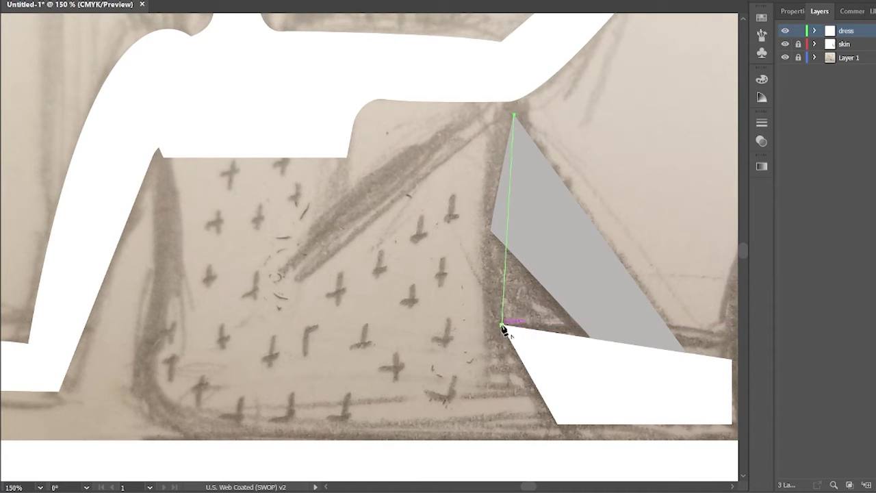
Step: Trace the dress outline down to the hem and curve its left side up toward the armpit
{"action": "left_click", "coordinate": [558, 425]}
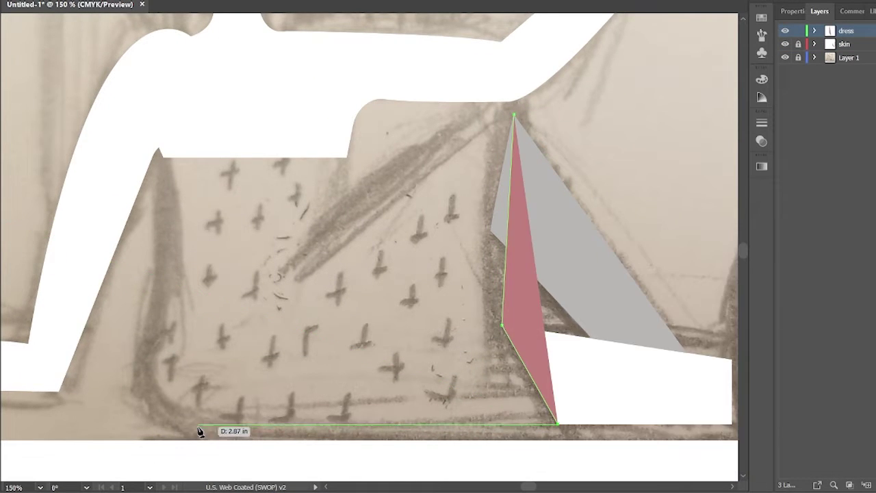
{"action": "left_click", "coordinate": [168, 423]}
{"action": "left_click_drag", "start_coordinate": [150, 294], "coordinate": [199, 197]}
{"action": "left_click_drag", "start_coordinate": [159, 146], "coordinate": [141, 98]}
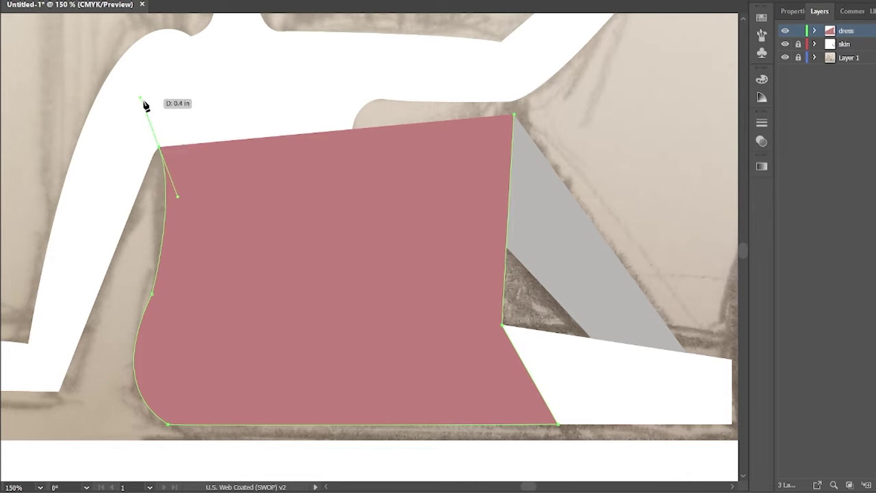
Step: With the skin layer hidden, place the dress's top-left corner and neckline points toward the raised arm
{"action": "left_click", "coordinate": [786, 43]}
{"action": "left_click", "coordinate": [197, 83]}
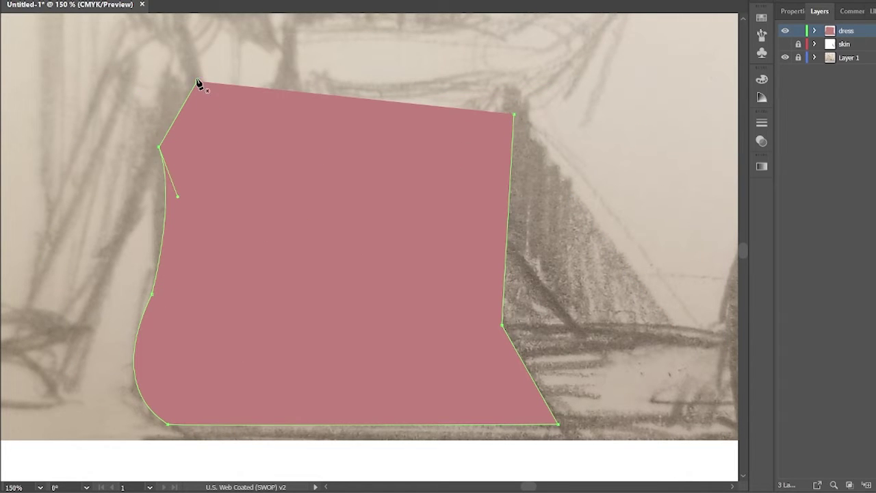
{"action": "left_click", "coordinate": [241, 104]}
{"action": "left_click", "coordinate": [286, 75]}
{"action": "left_click", "coordinate": [329, 122]}
{"action": "left_click", "coordinate": [334, 214]}
{"action": "left_click", "coordinate": [517, 87]}
Step: Move and round the dress notch, then raise and round its top-right corner
{"action": "left_click", "coordinate": [515, 118]}
{"action": "key", "text": "Return"}
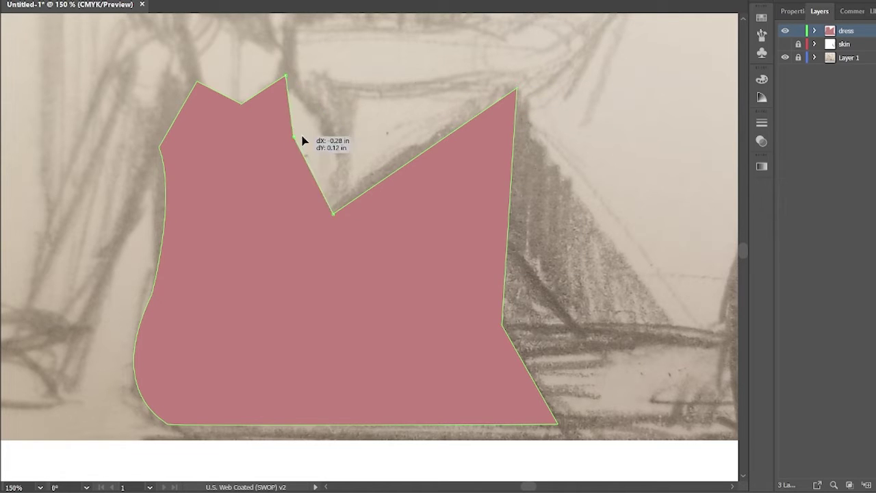
{"action": "left_click_drag", "start_coordinate": [308, 168], "coordinate": [346, 157]}
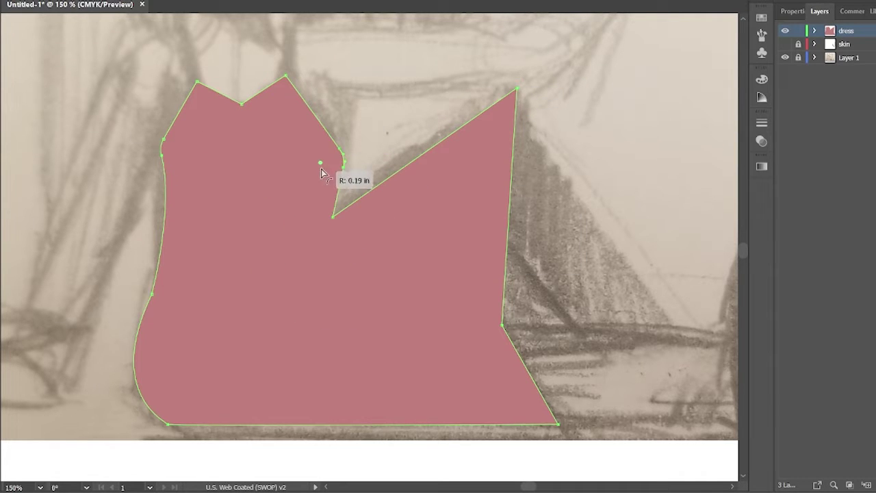
{"action": "left_click_drag", "start_coordinate": [238, 77], "coordinate": [237, 70]}
{"action": "left_click", "coordinate": [785, 44]}
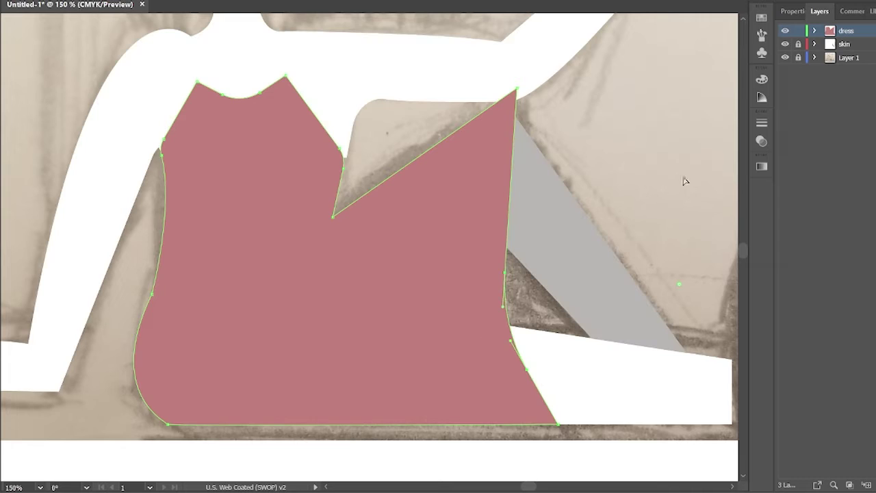
{"action": "left_click_drag", "start_coordinate": [517, 89], "coordinate": [474, 159]}
Step: Nudge the dress's top anchors and curve the neckline down between the shoulders
{"action": "left_click", "coordinate": [521, 130]}
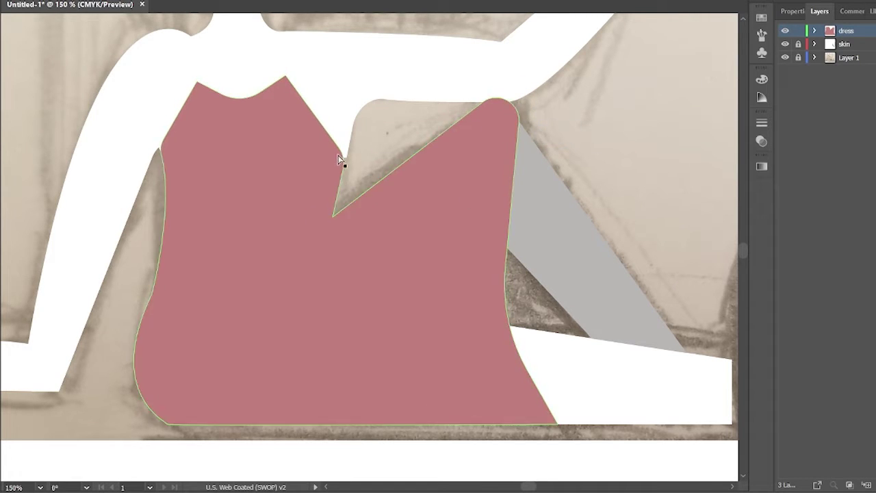
{"action": "left_click_drag", "start_coordinate": [343, 168], "coordinate": [347, 173]}
{"action": "mouse_move", "coordinate": [185, 71]}
{"action": "left_mouse_down"}
{"action": "mouse_move", "coordinate": [205, 89]}
{"action": "mouse_move", "coordinate": [196, 83]}
{"action": "left_mouse_up"}
{"action": "left_click_drag", "start_coordinate": [286, 77], "coordinate": [291, 71]}
{"action": "left_click_drag", "start_coordinate": [233, 101], "coordinate": [235, 107]}
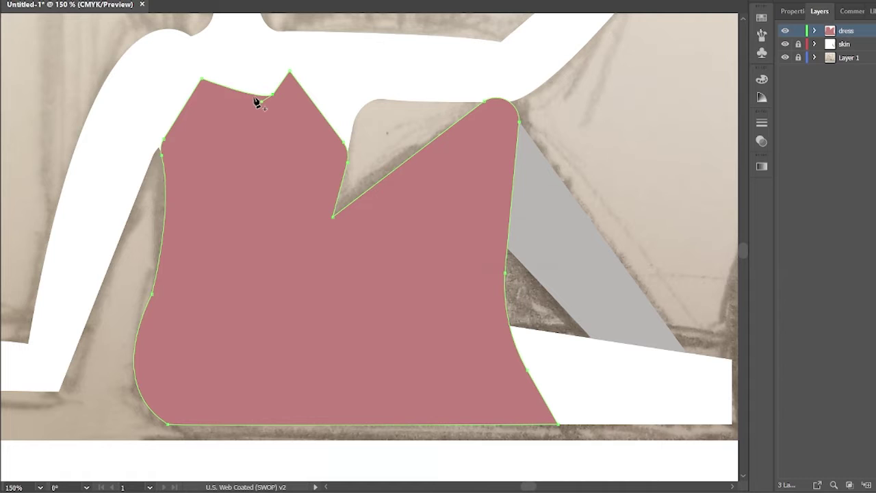
{"action": "key", "text": "p"}
{"action": "left_click_drag", "start_coordinate": [257, 116], "coordinate": [279, 125]}
{"action": "key", "text": "ctrl+minus"}
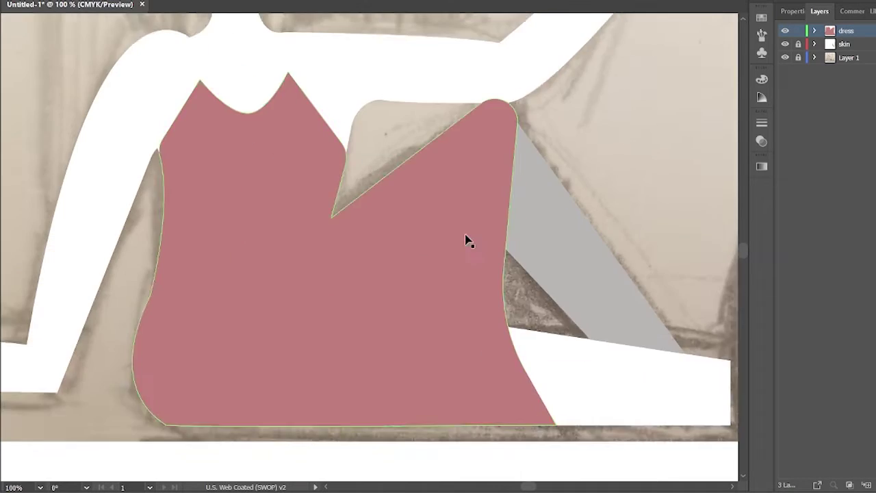
{"action": "key", "text": "ctrl+plus"}
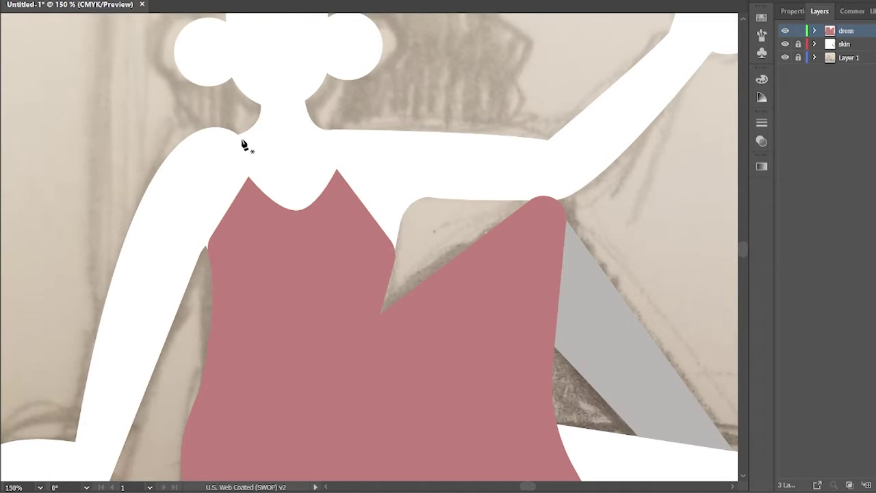
Step: Draw a strap up from the dress and set the straps' stroke weight to 3 pt
{"action": "left_click_drag", "start_coordinate": [336, 171], "coordinate": [331, 239]}
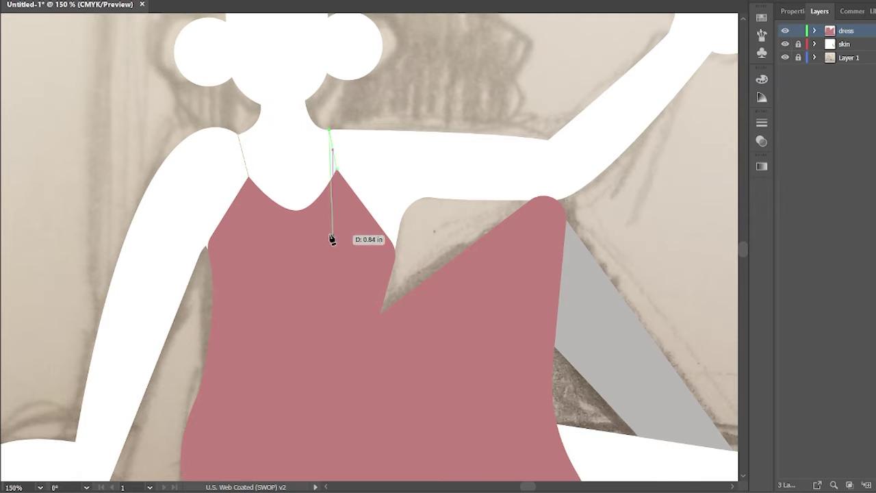
{"action": "left_click", "coordinate": [305, 161]}
{"action": "left_click", "coordinate": [194, 223]}
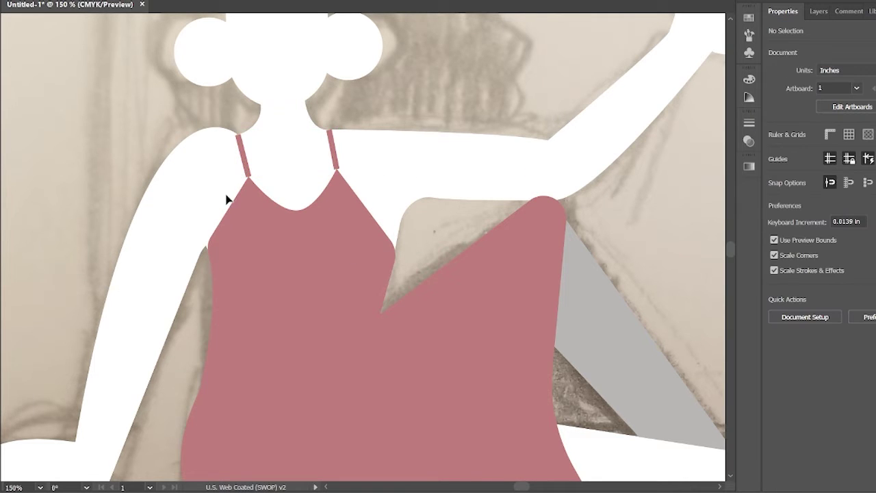
{"action": "key", "text": "ctrl+plus"}
{"action": "left_click", "coordinate": [408, 236]}
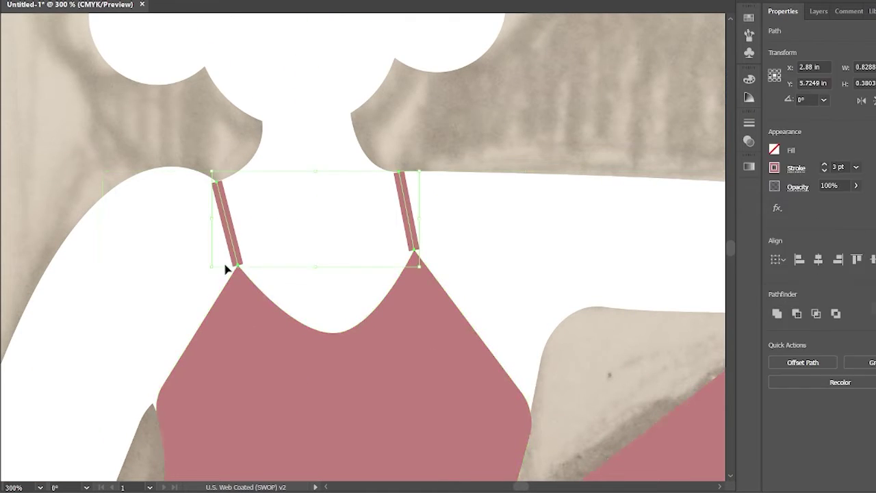
{"action": "left_click", "coordinate": [238, 267]}
{"action": "left_click", "coordinate": [505, 306]}
{"action": "left_click", "coordinate": [374, 235]}
{"action": "key", "text": "ctrl+minus"}
{"action": "left_click", "coordinate": [410, 240]}
{"action": "left_click", "coordinate": [594, 234]}
{"action": "key", "text": "ctrl+0"}
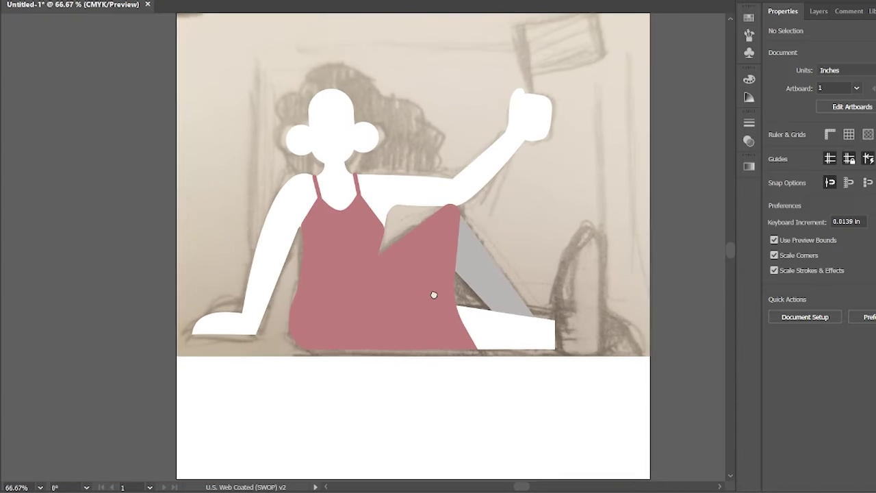
Step: Create a new layer named 'hair' positioned below the skin layer
{"action": "key", "text": "F7"}
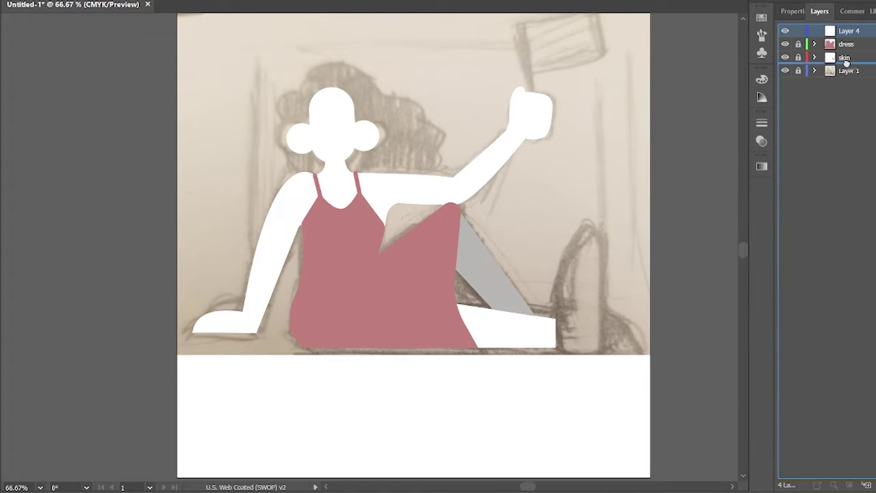
{"action": "left_click_drag", "start_coordinate": [847, 60], "coordinate": [846, 63]}
{"action": "double_click", "coordinate": [844, 57]}
{"action": "type", "text": "hair"}
{"action": "key", "text": "Return"}
{"action": "key", "text": "ctrl+1"}
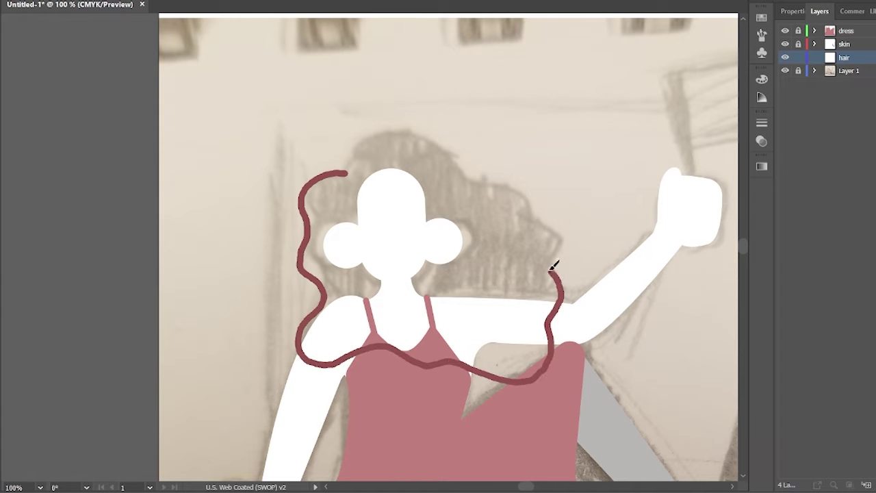
Step: Draw the wavy dark-red hair shape around the head, then add a new top layer
{"action": "left_click_drag", "start_coordinate": [356, 142], "coordinate": [347, 171]}
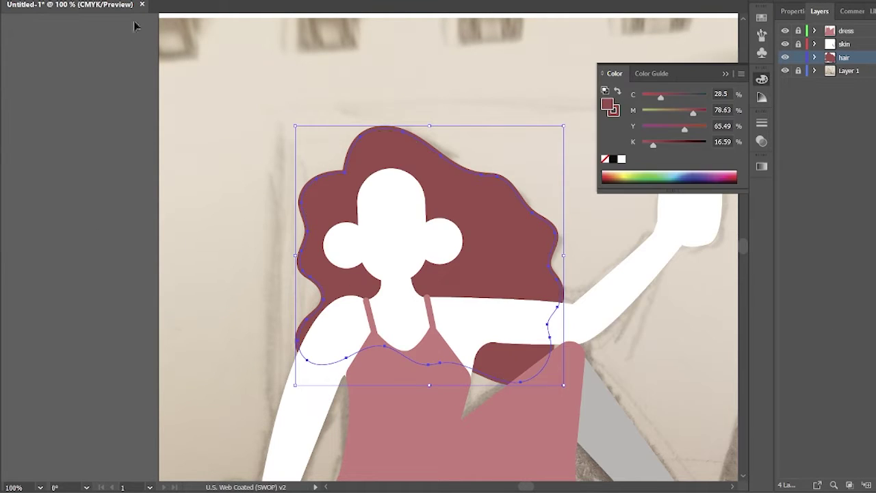
{"action": "left_click", "coordinate": [171, 268]}
{"action": "key", "text": "ctrl+minus"}
{"action": "key", "text": "ctrl+minus"}
{"action": "key", "text": "ctrl+plus"}
{"action": "key", "text": "ctrl+plus"}
{"action": "key", "text": "F7"}
Step: Name the new layer 'hair front' and draw a fringe shape sampled with the hair colour
{"action": "left_click", "coordinate": [855, 485]}
{"action": "double_click", "coordinate": [847, 30]}
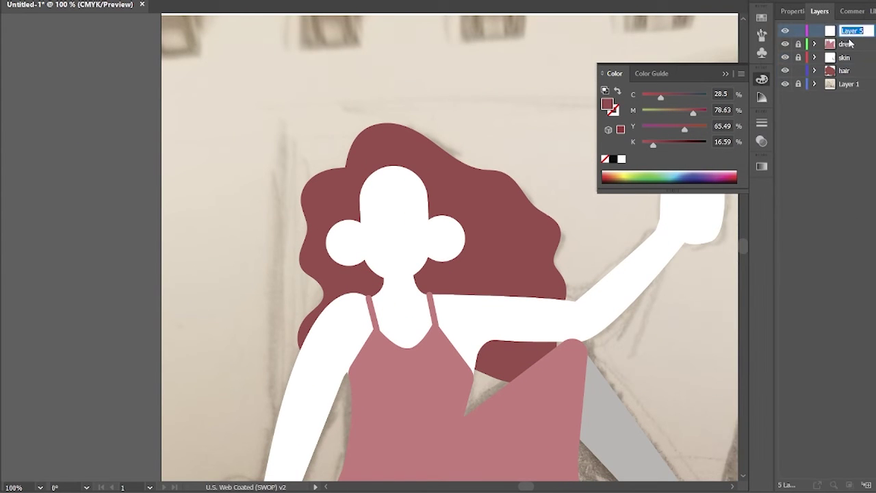
{"action": "key", "text": "Return"}
{"action": "left_click", "coordinate": [375, 158]}
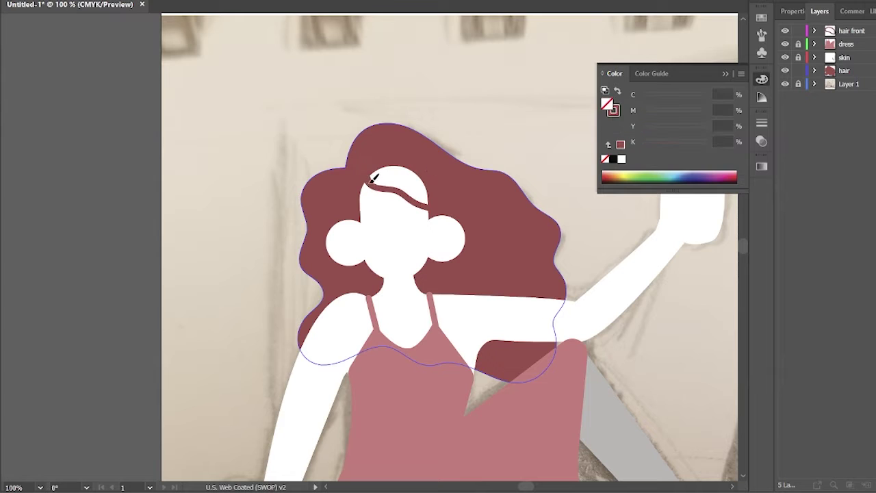
{"action": "left_click", "coordinate": [375, 166]}
{"action": "key", "text": "i"}
{"action": "left_click", "coordinate": [362, 187]}
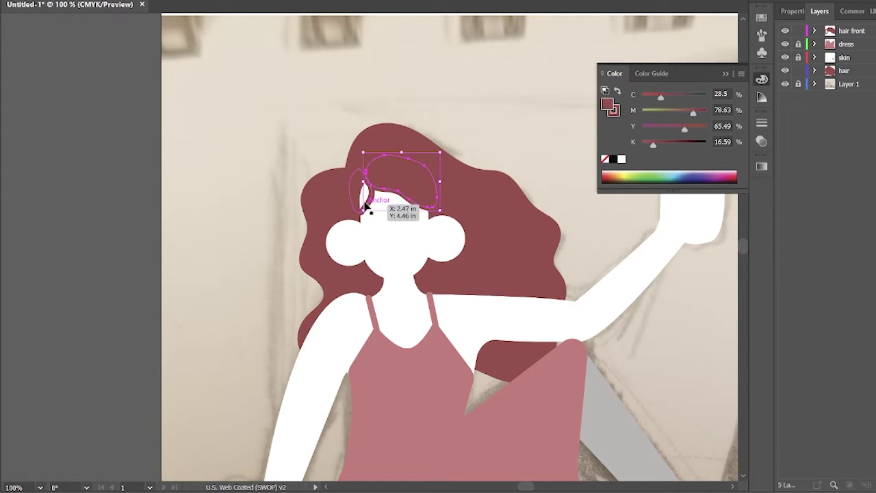
Step: Expand the fringe's appearance and pull its lower-left anchor down to shape the hairline
{"action": "left_click", "coordinate": [58, 2]}
{"action": "left_click", "coordinate": [96, 131]}
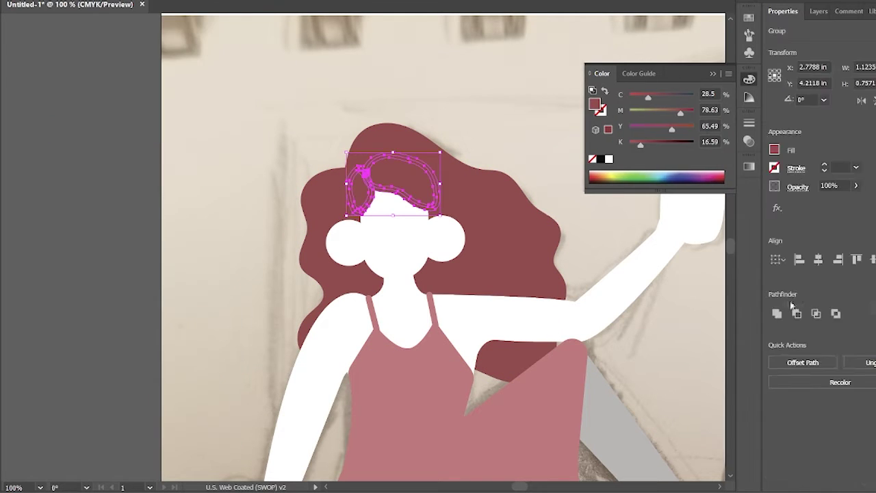
{"action": "key", "text": "ctrl+shift+a"}
{"action": "left_click", "coordinate": [403, 191]}
{"action": "key", "text": "ctrl+plus"}
{"action": "key", "text": "ctrl+plus"}
{"action": "key", "text": "ctrl+plus"}
{"action": "key", "text": "ctrl+plus"}
{"action": "key", "text": "a"}
{"action": "left_click_drag", "start_coordinate": [233, 371], "coordinate": [235, 407]}
{"action": "key", "text": "ctrl+shift+a"}
{"action": "key", "text": "ctrl+minus"}
{"action": "key", "text": "ctrl+minus"}
{"action": "key", "text": "ctrl+minus"}
{"action": "key", "text": "ctrl+minus"}
{"action": "key", "text": "ctrl+minus"}
{"action": "key", "text": "ctrl+minus"}
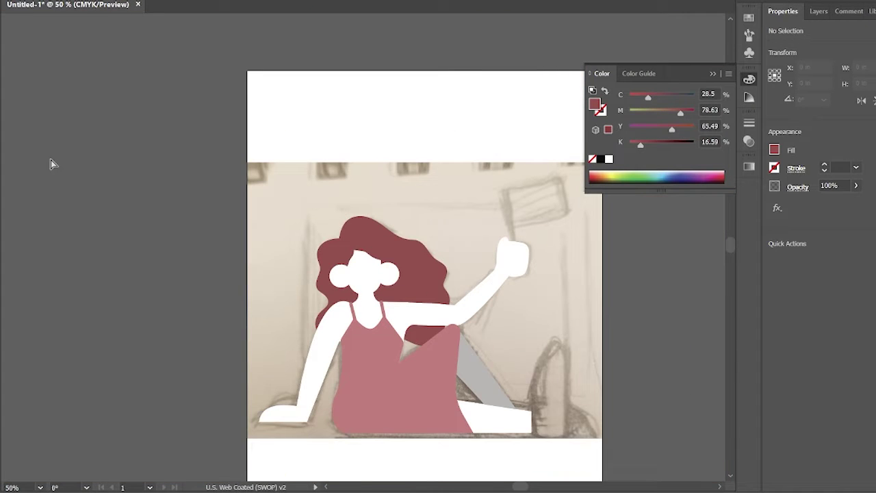
Step: Draw the flag pole as a stroked line on the flag layer
{"action": "left_click", "coordinate": [819, 11]}
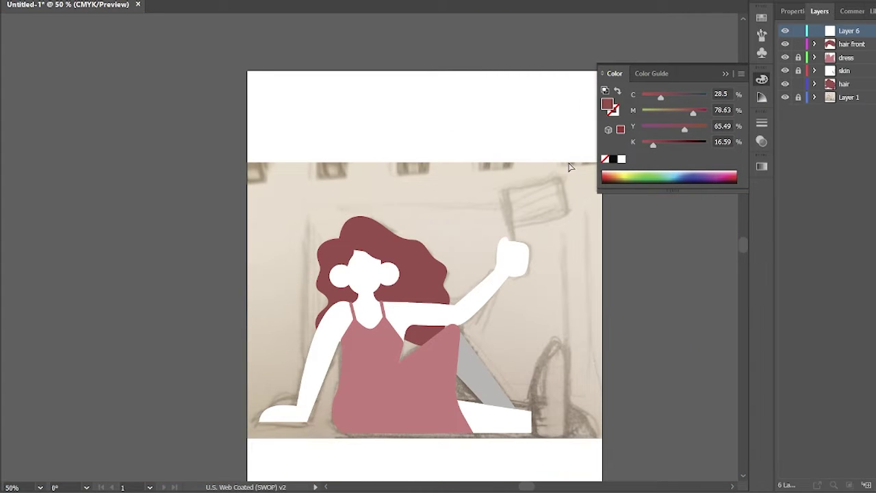
{"action": "key", "text": "ctrl+plus"}
{"action": "key", "text": "p"}
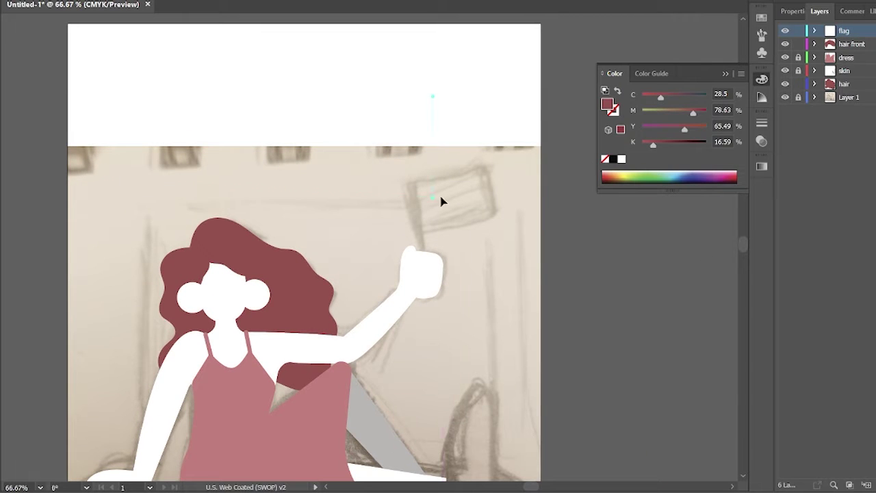
{"action": "left_click", "coordinate": [425, 204], "text": "shift"}
{"action": "key", "text": "shift+x"}
{"action": "left_click", "coordinate": [143, 159], "text": "ctrl"}
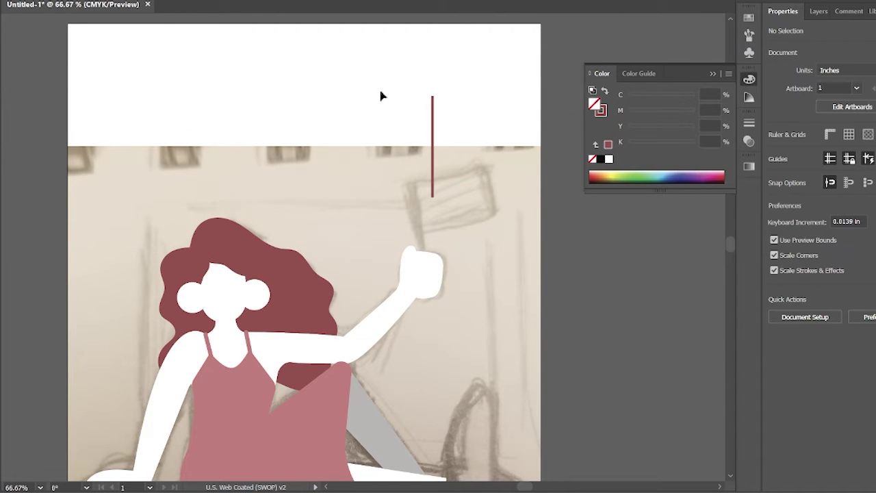
Step: Draw the rectangular flag outline at the pole top, then move and tilt it into the raised hand
{"action": "left_click", "coordinate": [432, 108]}
{"action": "left_click_drag", "start_coordinate": [525, 108], "coordinate": [526, 167]}
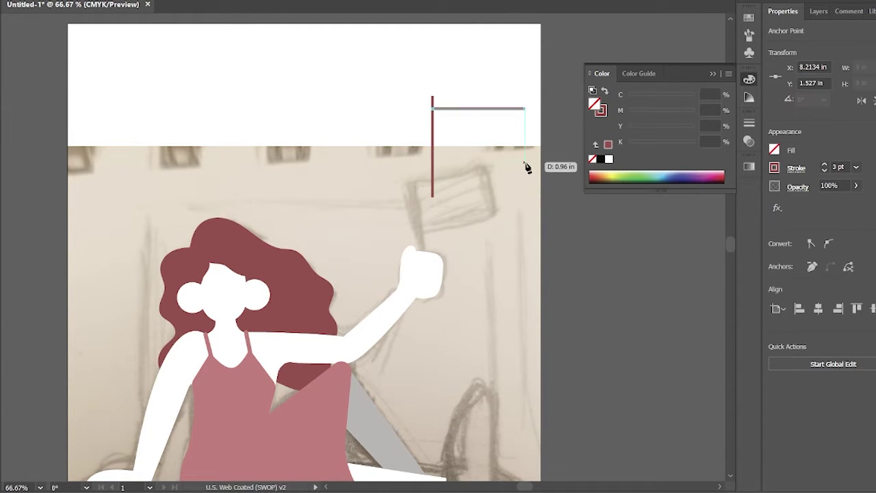
{"action": "left_click", "coordinate": [459, 183], "text": "ctrl"}
{"action": "left_click", "coordinate": [434, 192], "text": "ctrl"}
{"action": "left_click_drag", "start_coordinate": [434, 191], "coordinate": [420, 242]}
{"action": "left_click_drag", "start_coordinate": [527, 197], "coordinate": [449, 227]}
{"action": "left_click", "coordinate": [453, 342]}
{"action": "key", "text": "ctrl+0"}
{"action": "left_click", "coordinate": [819, 11]}
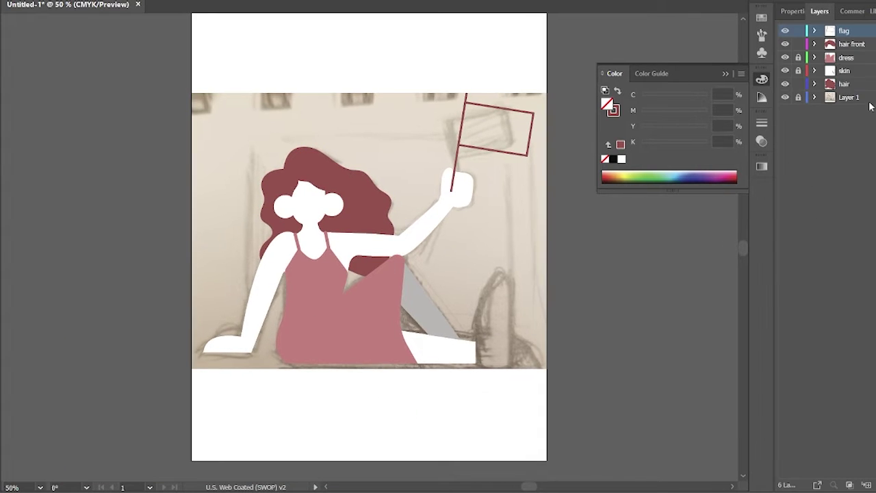
Step: Rename the dress layer and draw a rectangle over the sketched shoe with a rounded top-left corner
{"action": "left_click", "coordinate": [844, 61]}
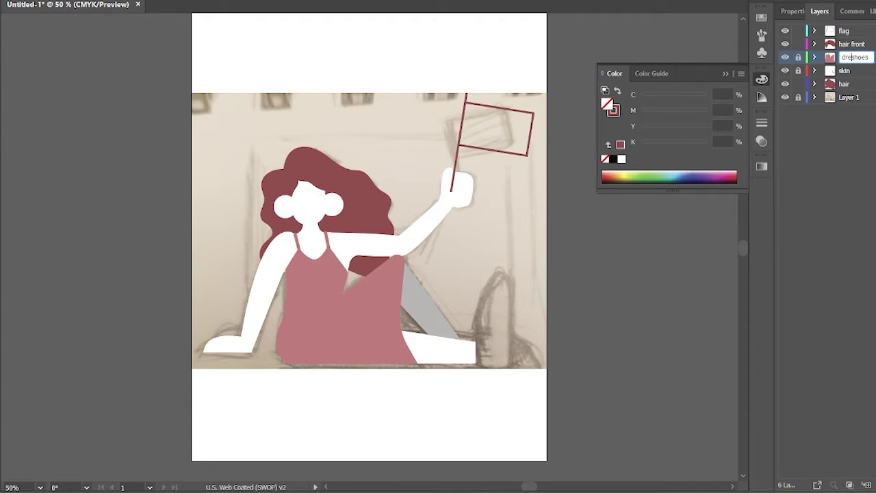
{"action": "key", "text": "Return"}
{"action": "scroll", "coordinate": [482, 342], "scroll_direction": "up", "scroll_amount": 2}
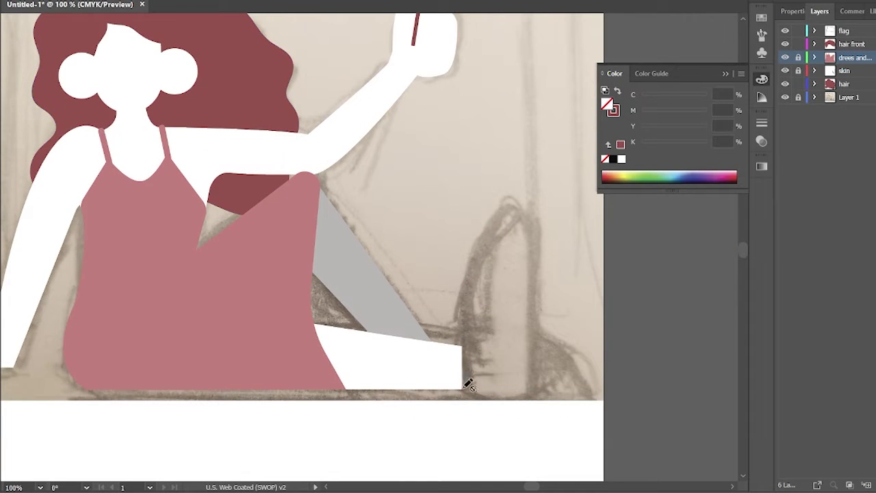
{"action": "mouse_move", "coordinate": [462, 390]}
{"action": "left_mouse_down"}
{"action": "mouse_move", "coordinate": [536, 226]}
{"action": "mouse_move", "coordinate": [535, 206]}
{"action": "left_mouse_up"}
{"action": "left_click_drag", "start_coordinate": [477, 224], "coordinate": [484, 281]}
{"action": "mouse_move", "coordinate": [543, 274]}
{"action": "left_mouse_down"}
{"action": "mouse_move", "coordinate": [446, 250]}
{"action": "mouse_move", "coordinate": [542, 279]}
{"action": "left_mouse_up"}
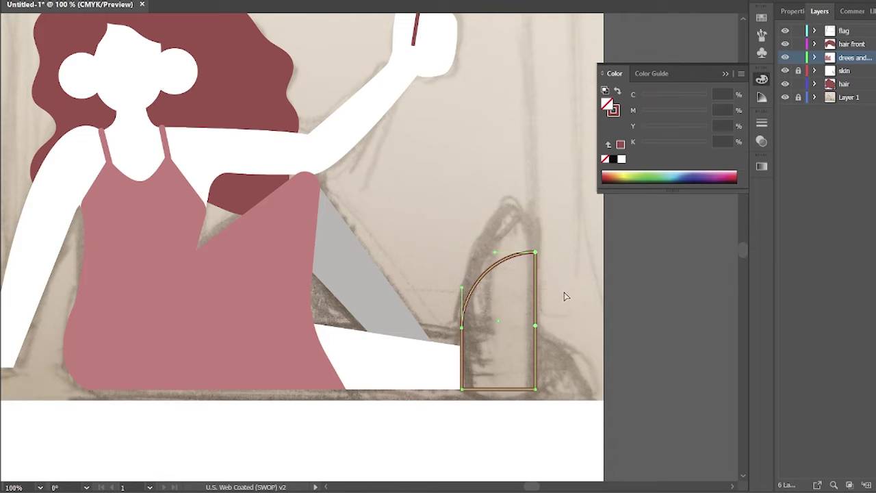
Step: Paste a quarter-turned copy of the rounded shape and move and shrink the shapes onto the foot
{"action": "key", "text": "ctrl+v"}
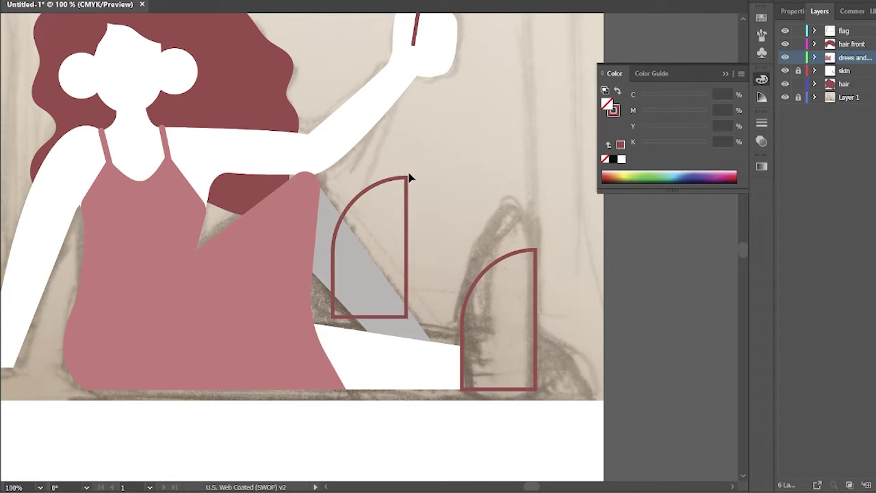
{"action": "left_click_drag", "start_coordinate": [410, 180], "coordinate": [492, 304]}
{"action": "left_click_drag", "start_coordinate": [415, 283], "coordinate": [557, 391]}
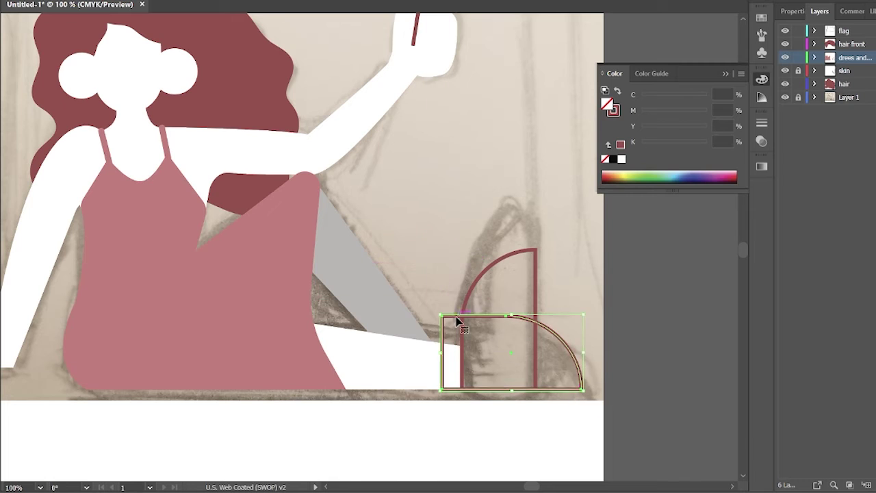
{"action": "left_click_drag", "start_coordinate": [457, 320], "coordinate": [471, 317]}
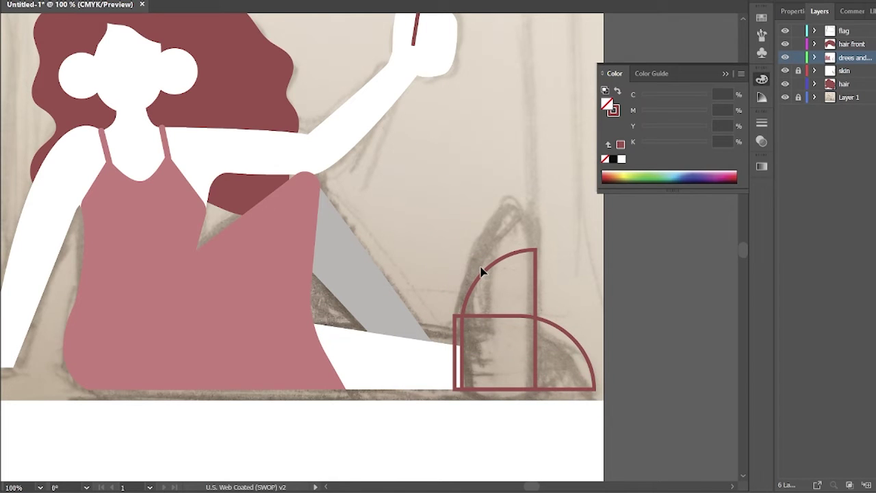
{"action": "left_click_drag", "start_coordinate": [559, 333], "coordinate": [376, 319]}
{"action": "left_click", "coordinate": [391, 338]}
{"action": "left_click_drag", "start_coordinate": [515, 267], "coordinate": [462, 310]}
Step: Paste another copy rotated three quarters around and move it toward the foot shape
{"action": "key", "text": "ctrl+v"}
{"action": "left_click_drag", "start_coordinate": [403, 187], "coordinate": [466, 274]}
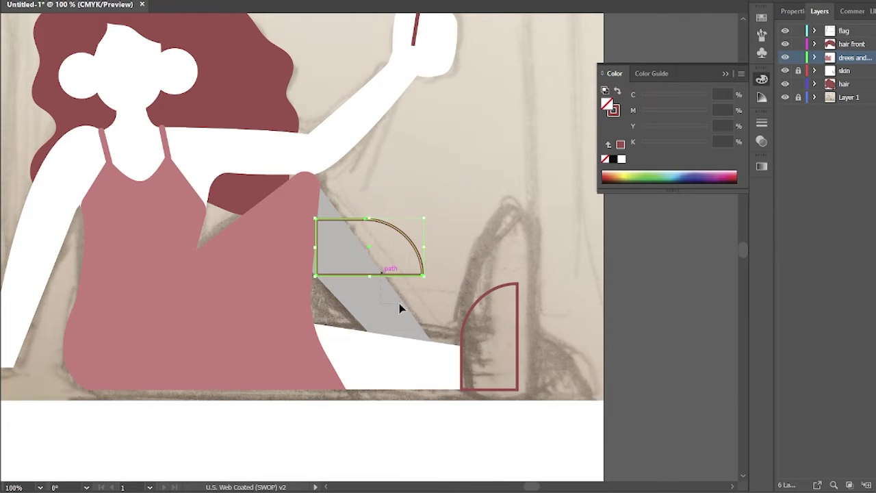
{"action": "left_click_drag", "start_coordinate": [399, 280], "coordinate": [471, 350]}
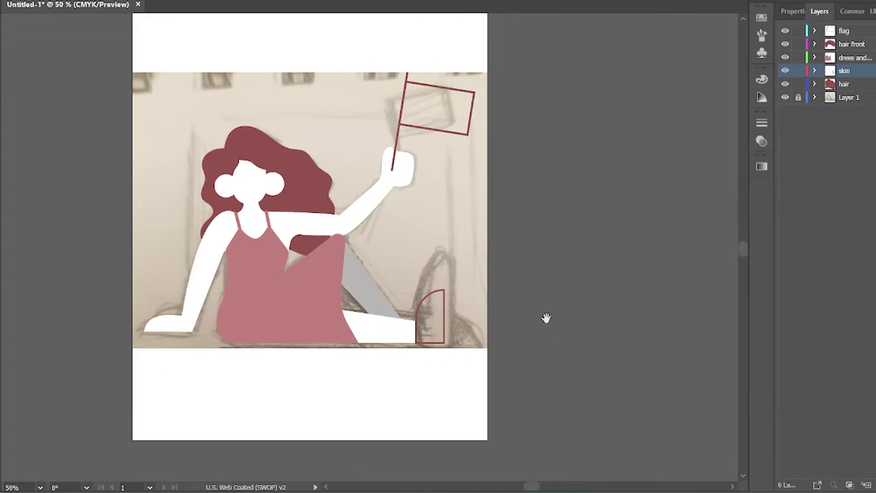
Step: Undo a trial move of a hand anchor on the skin and hide the dress layer
{"action": "key", "text": "ctrl+1"}
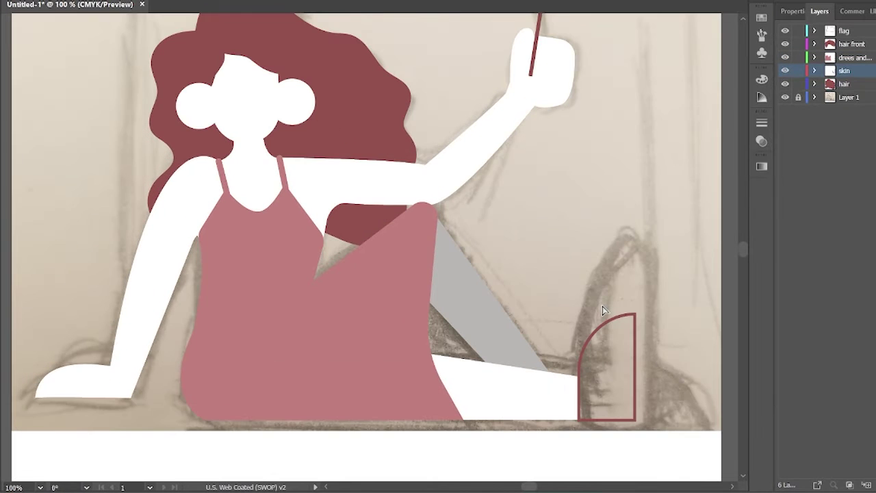
{"action": "left_click_drag", "start_coordinate": [82, 384], "coordinate": [80, 410]}
{"action": "left_click", "coordinate": [43, 328]}
{"action": "key", "text": "ctrl+z"}
{"action": "left_click", "coordinate": [500, 397]}
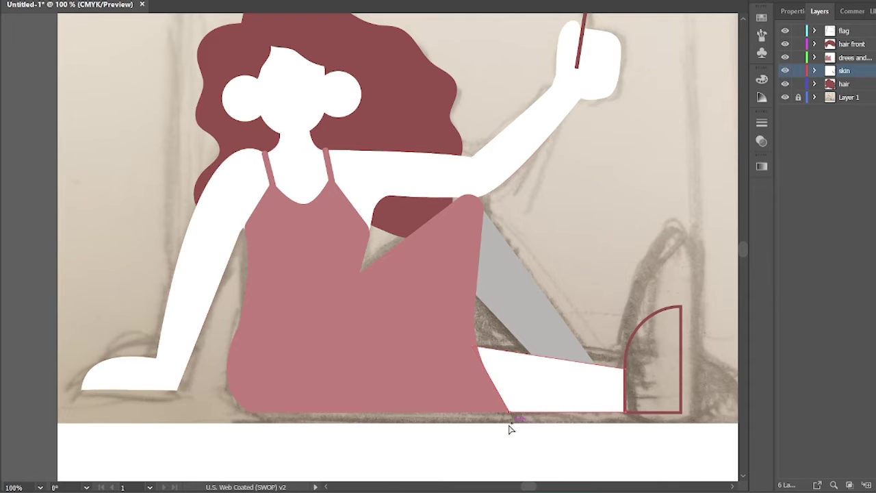
{"action": "left_click", "coordinate": [787, 62]}
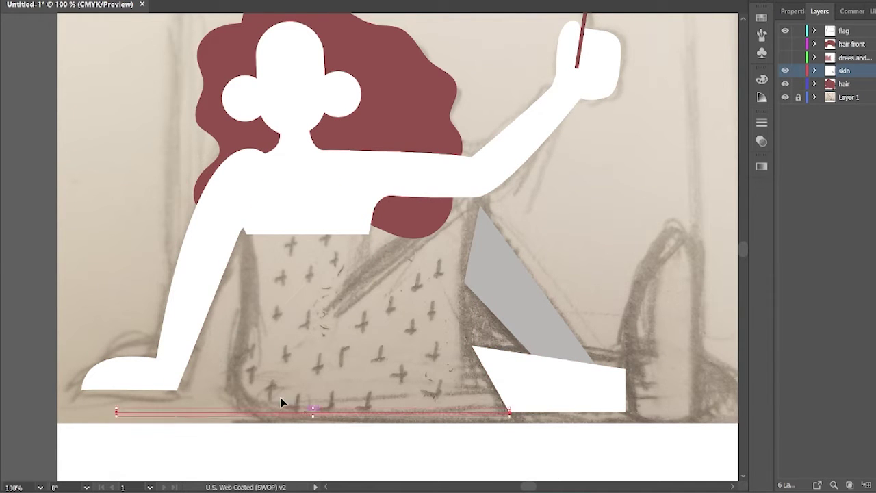
Step: Move the skin shape's bottom points down 0.24 in and straighten its bottom-left corner
{"action": "left_click_drag", "start_coordinate": [49, 356], "coordinate": [113, 388]}
{"action": "left_click_drag", "start_coordinate": [177, 389], "coordinate": [175, 415]}
{"action": "key", "text": "ctrl+equal"}
{"action": "key", "text": "ctrl+equal"}
{"action": "key", "text": "ctrl+equal"}
{"action": "key", "text": "ctrl+equal"}
{"action": "left_click_drag", "start_coordinate": [186, 326], "coordinate": [149, 293]}
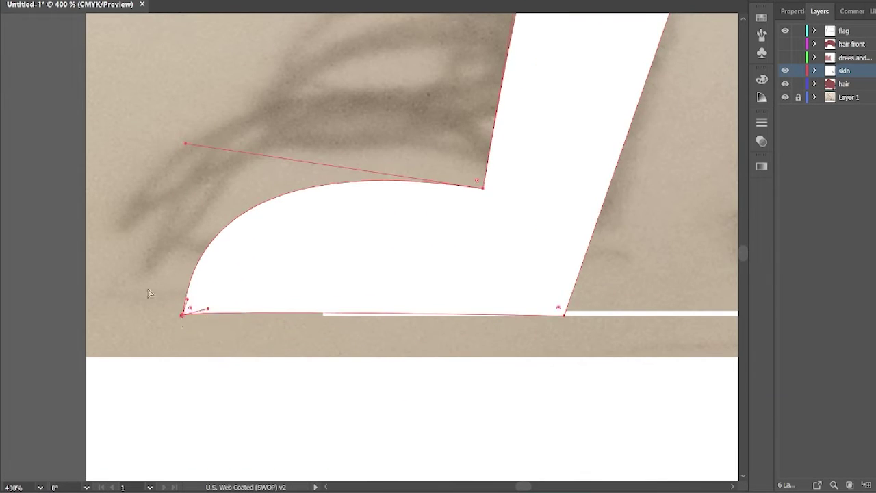
{"action": "left_click", "coordinate": [182, 314]}
Step: Pan around the canvas and dismiss the add-anchor-point alert
{"action": "scroll", "coordinate": [484, 256], "scroll_direction": "up", "scroll_amount": 3}
{"action": "scroll", "coordinate": [65, 353], "scroll_direction": "left", "scroll_amount": 5}
{"action": "scroll", "coordinate": [65, 352], "scroll_direction": "down", "scroll_amount": 1}
{"action": "scroll", "coordinate": [62, 364], "scroll_direction": "up", "scroll_amount": 2}
{"action": "scroll", "coordinate": [61, 356], "scroll_direction": "down", "scroll_amount": 2}
{"action": "scroll", "coordinate": [111, 388], "scroll_direction": "down", "scroll_amount": 3}
{"action": "scroll", "coordinate": [112, 388], "scroll_direction": "up", "scroll_amount": 4}
{"action": "left_click", "coordinate": [495, 270]}
{"action": "key", "text": "Return"}
{"action": "scroll", "coordinate": [378, 281], "scroll_direction": "down", "scroll_amount": 10}
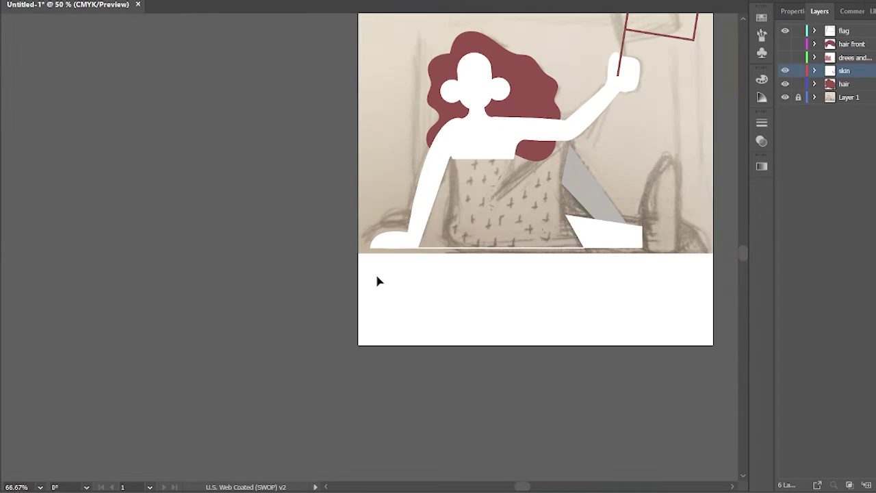
Step: Swap the flag's stroke to its fill so the flag becomes solid
{"action": "left_click", "coordinate": [786, 58]}
{"action": "key", "text": "ctrl+0"}
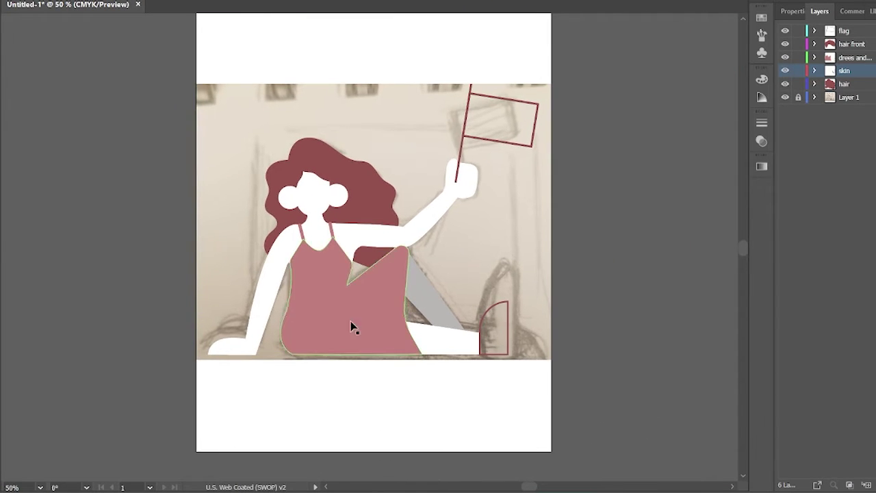
{"action": "left_click", "coordinate": [505, 357]}
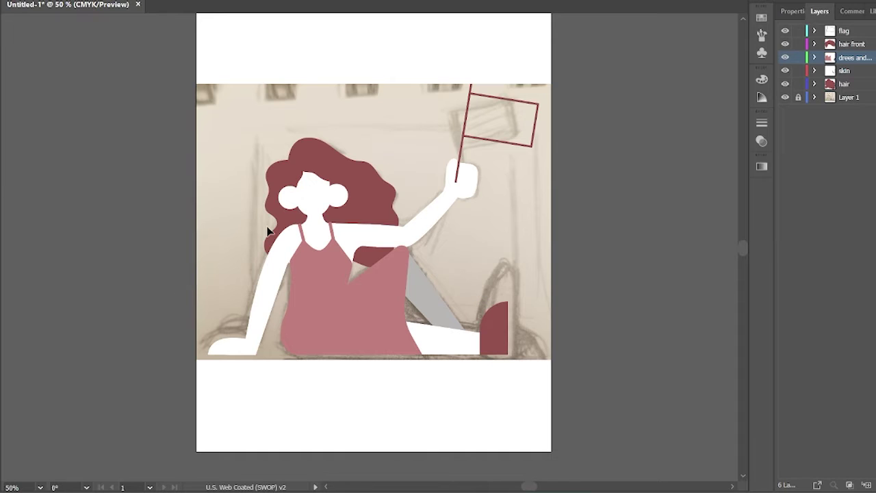
{"action": "left_click", "coordinate": [457, 172]}
{"action": "key", "text": "shift+x"}
{"action": "left_click", "coordinate": [132, 177]}
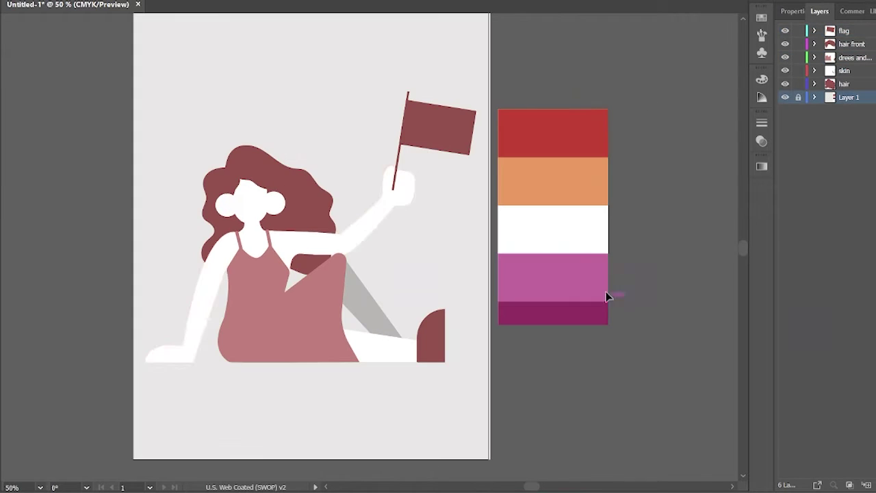
Step: Recolour the skin peach by sampling the palette's orange stripe with the Eyedropper
{"action": "left_click", "coordinate": [253, 198]}
{"action": "key", "text": "i"}
{"action": "left_click", "coordinate": [553, 181]}
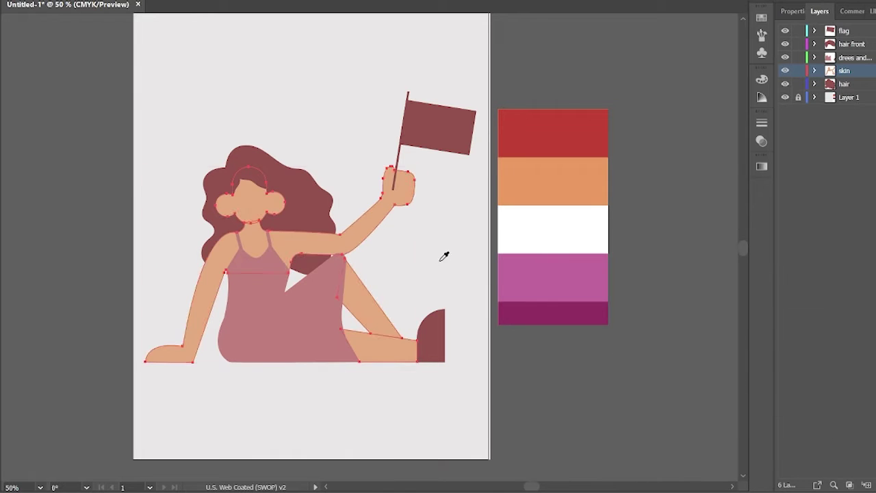
{"action": "key", "text": "ctrl+shift+a"}
{"action": "key", "text": "ctrl+equal"}
Step: Shade the back leg darker tan and sample the dark magenta stripe for the boot
{"action": "left_click", "coordinate": [375, 346]}
{"action": "left_click", "coordinate": [815, 277]}
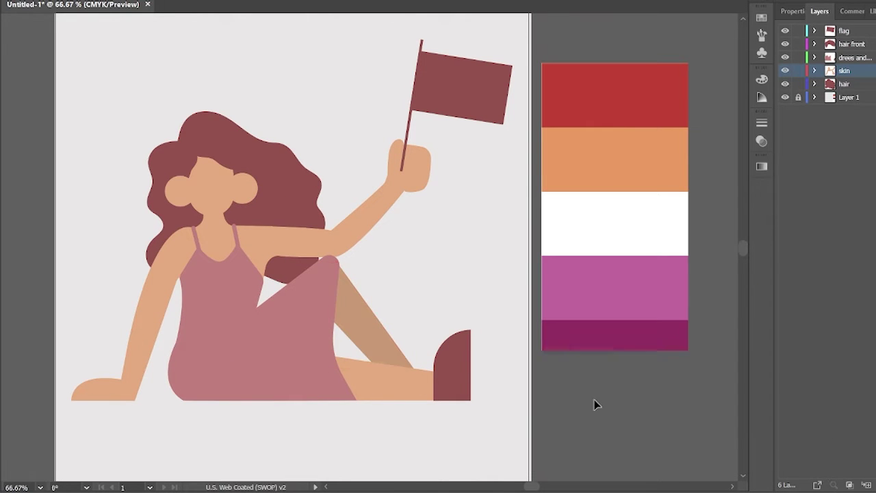
{"action": "left_click", "coordinate": [473, 364]}
{"action": "left_click", "coordinate": [326, 327]}
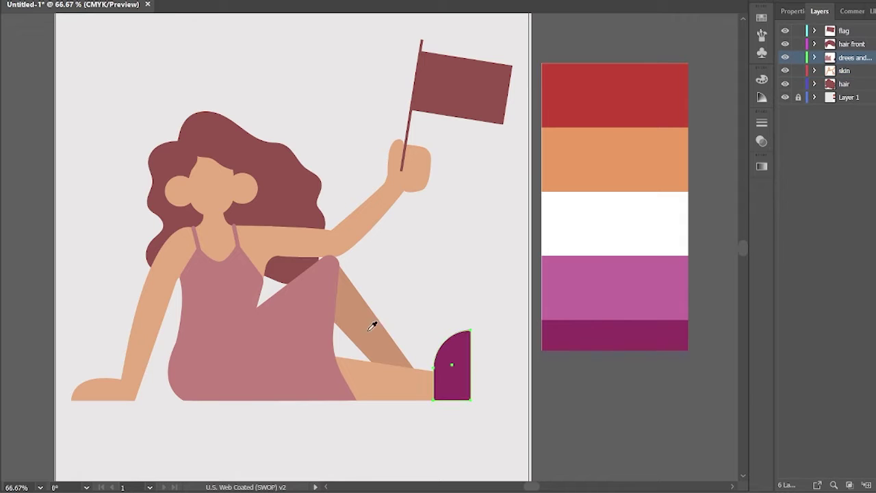
{"action": "key", "text": "ctrl+shift+a"}
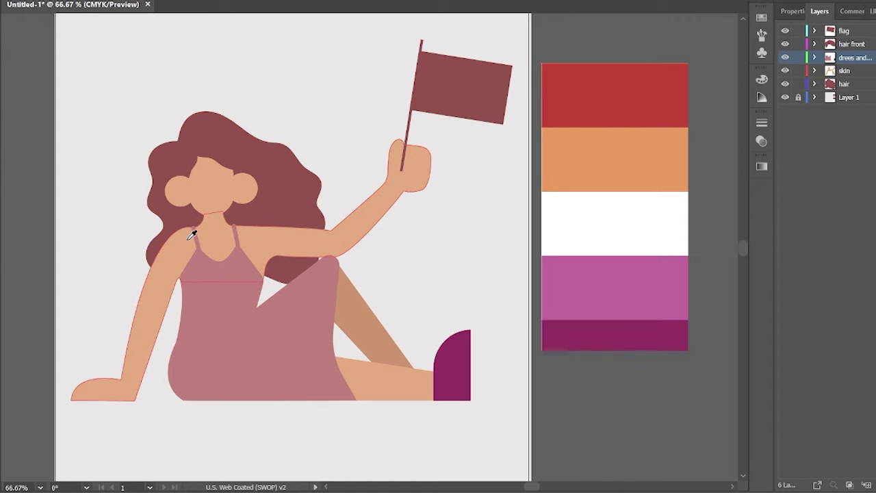
Step: Eyedropper the boot's magenta onto the dress and the red stripe onto both hair shapes
{"action": "key", "text": "F6"}
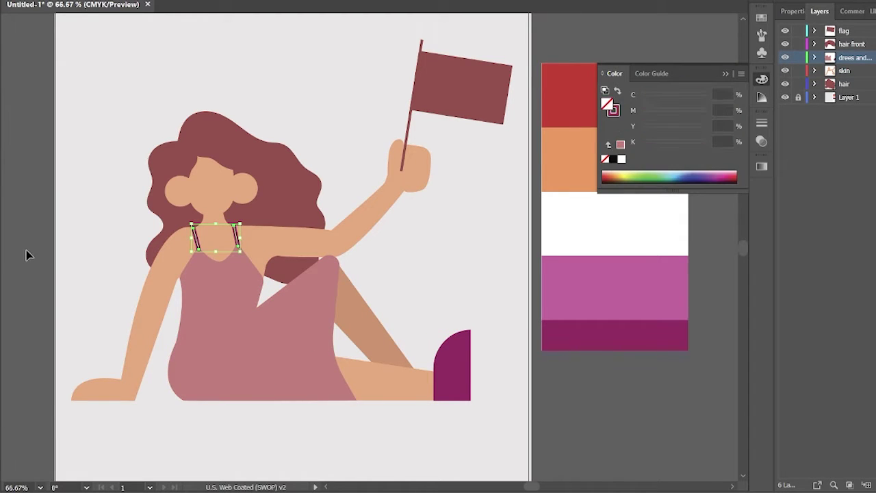
{"action": "key", "text": "i"}
{"action": "left_click", "coordinate": [456, 358]}
{"action": "left_click_drag", "start_coordinate": [196, 128], "coordinate": [158, 151]}
{"action": "left_click", "coordinate": [147, 204]}
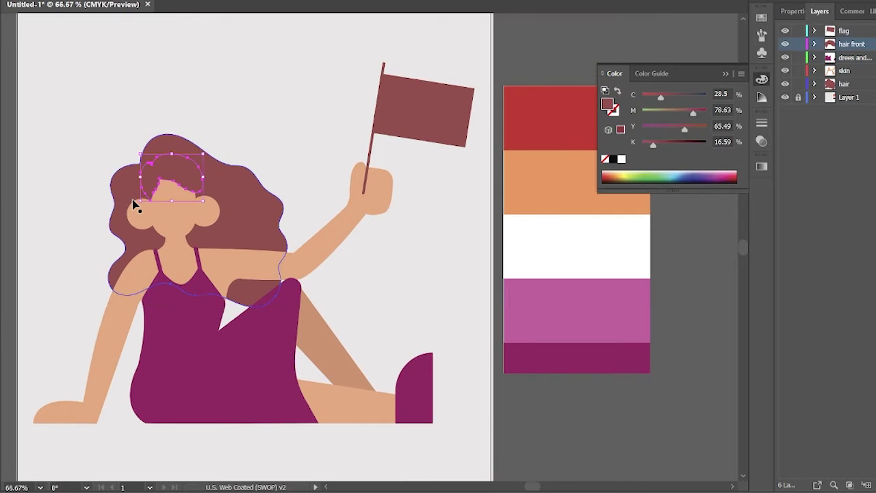
{"action": "left_click", "coordinate": [147, 204], "text": "shift"}
{"action": "key", "text": "i"}
{"action": "left_click", "coordinate": [527, 147]}
{"action": "left_click", "coordinate": [538, 189]}
{"action": "left_click", "coordinate": [541, 148]}
Step: With the dress selected, load the Basic Graphics_Textures pattern library
{"action": "left_click", "coordinate": [217, 353]}
{"action": "left_click", "coordinate": [762, 167]}
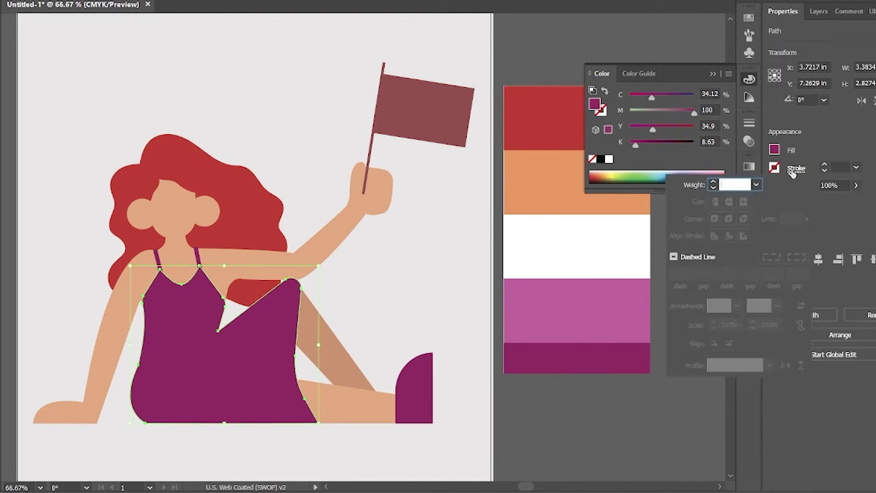
{"action": "left_click", "coordinate": [639, 294]}
{"action": "mouse_move", "coordinate": [665, 161]}
{"action": "mouse_move", "coordinate": [797, 162]}
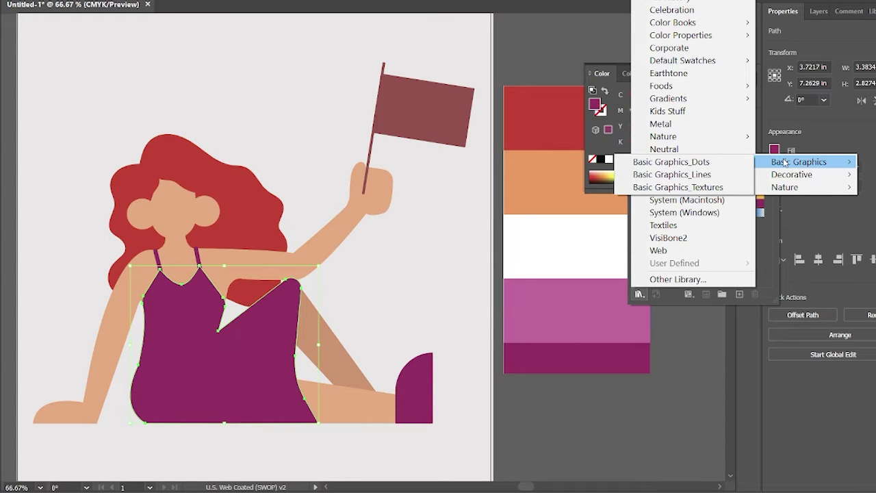
{"action": "left_click", "coordinate": [712, 188]}
Step: Try several texture swatches on the dress, including the dotted Circle Lines pattern
{"action": "left_click", "coordinate": [398, 263]}
{"action": "left_click", "coordinate": [440, 265]}
{"action": "left_click", "coordinate": [469, 258]}
{"action": "left_click", "coordinate": [483, 268]}
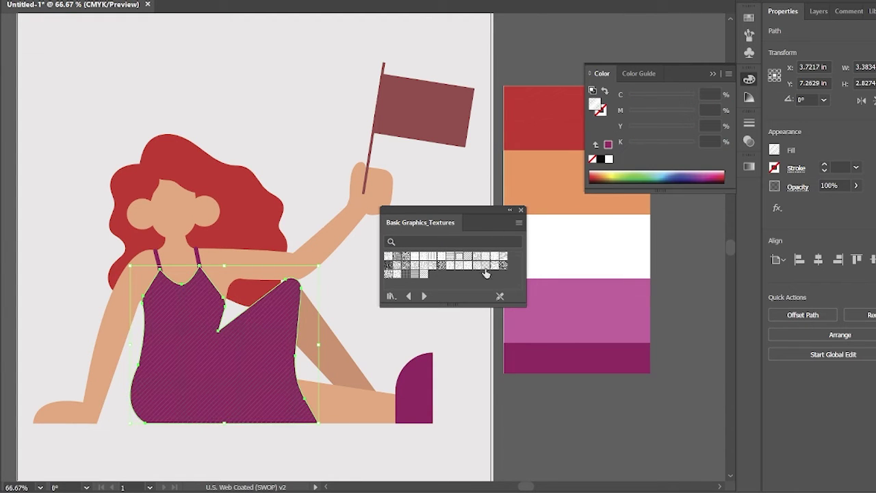
{"action": "left_click", "coordinate": [402, 273]}
{"action": "left_click", "coordinate": [415, 262]}
{"action": "left_click", "coordinate": [442, 257]}
Step: Move the textured dress-outline copy off the artboard and select the textured rectangle
{"action": "key", "text": "ctrl+shift+a"}
{"action": "key", "text": "a"}
{"action": "left_click", "coordinate": [233, 323]}
{"action": "scroll", "coordinate": [250, 286], "scroll_direction": "down", "scroll_amount": 3}
{"action": "scroll", "coordinate": [488, 229], "scroll_direction": "up", "scroll_amount": 1}
{"action": "left_click", "coordinate": [521, 209]}
{"action": "scroll", "coordinate": [426, 276], "scroll_direction": "up", "scroll_amount": 3}
{"action": "left_click_drag", "start_coordinate": [339, 314], "coordinate": [315, 312]}
{"action": "scroll", "coordinate": [308, 416], "scroll_direction": "down", "scroll_amount": 4}
{"action": "left_click", "coordinate": [315, 313]}
{"action": "left_click", "coordinate": [315, 313]}
Step: Fill the freehand dress outline with orange
{"action": "left_click", "coordinate": [172, 335]}
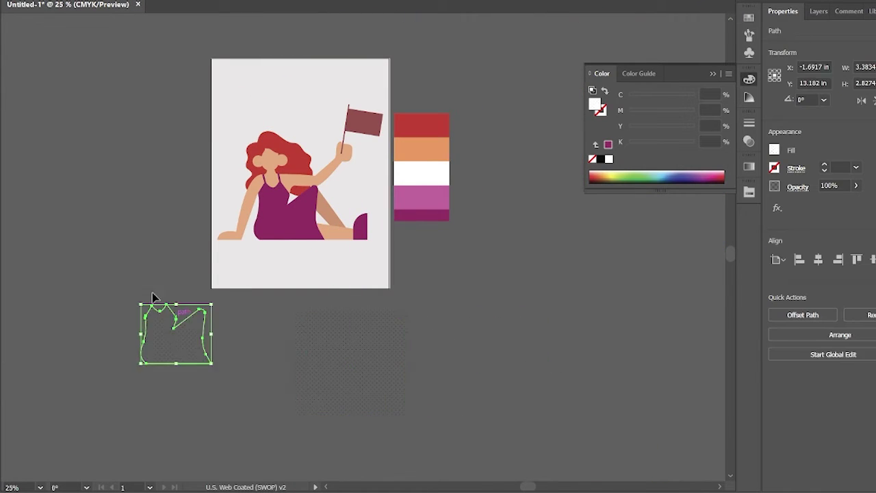
{"action": "double_click", "coordinate": [595, 102]}
{"action": "key", "text": "Return"}
{"action": "left_click", "coordinate": [357, 385]}
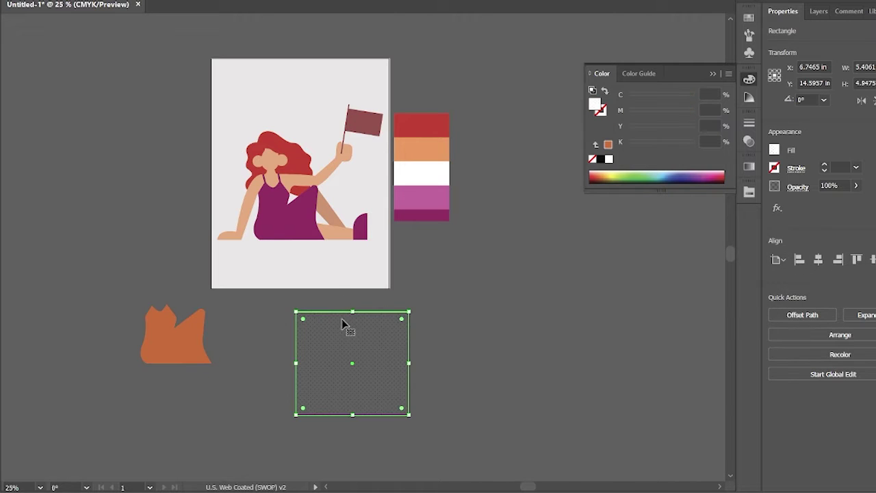
Step: Resize the textured rectangle so it covers the whole dress outline
{"action": "left_click_drag", "start_coordinate": [409, 414], "coordinate": [384, 371]}
{"action": "left_click", "coordinate": [749, 192]}
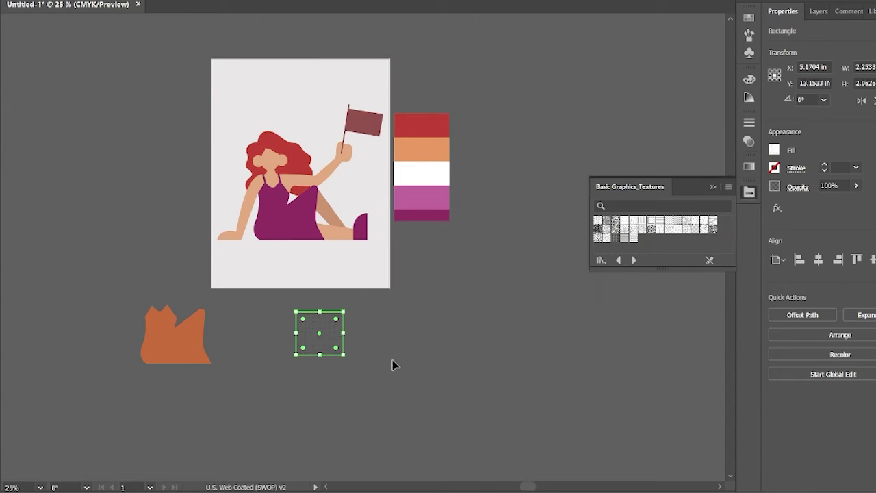
{"action": "key", "text": "ctrl+1"}
{"action": "key", "text": "ctrl+minus"}
{"action": "key", "text": "ctrl+minus"}
{"action": "key", "text": "ctrl+minus"}
{"action": "left_click_drag", "start_coordinate": [395, 274], "coordinate": [718, 403]}
{"action": "left_click_drag", "start_coordinate": [209, 198], "coordinate": [262, 274]}
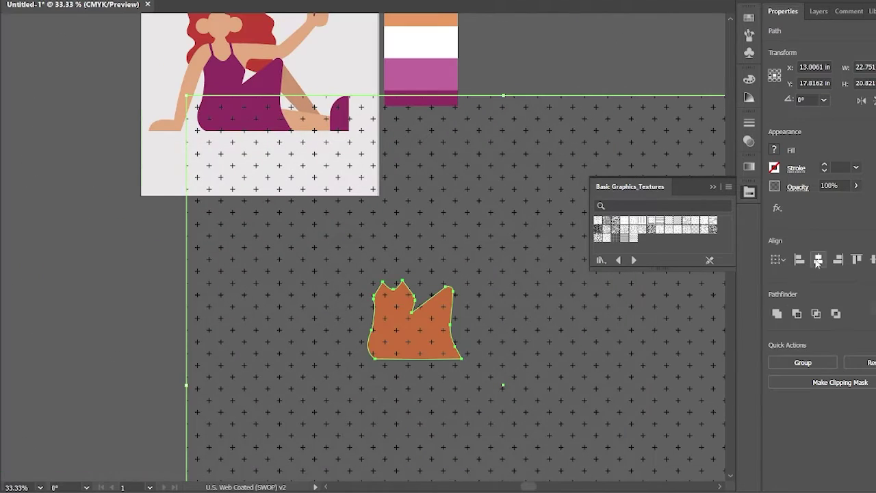
Step: Clip the texture to the orange outline with Ctrl+7 and expand the result
{"action": "left_click_drag", "start_coordinate": [401, 305], "coordinate": [448, 301]}
{"action": "key", "text": "ctrl+shift+a"}
{"action": "left_click", "coordinate": [449, 301]}
{"action": "key", "text": "ctrl+7"}
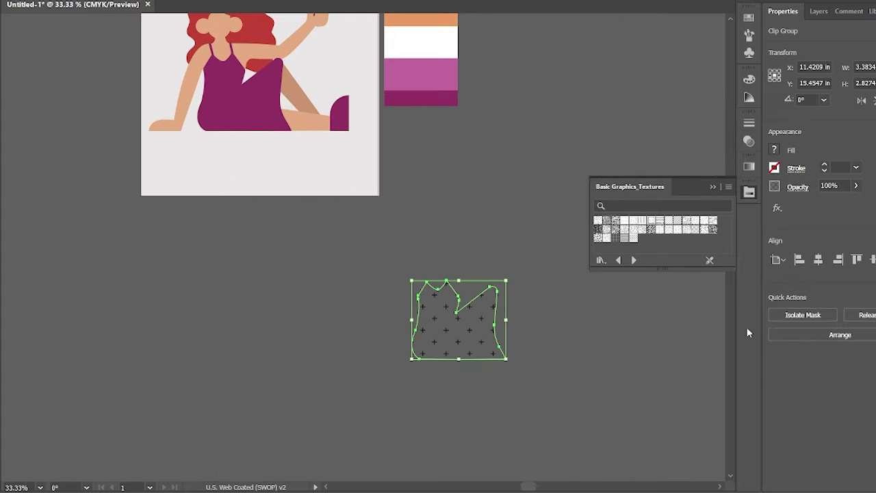
{"action": "left_click", "coordinate": [115, 37]}
{"action": "key", "text": "Return"}
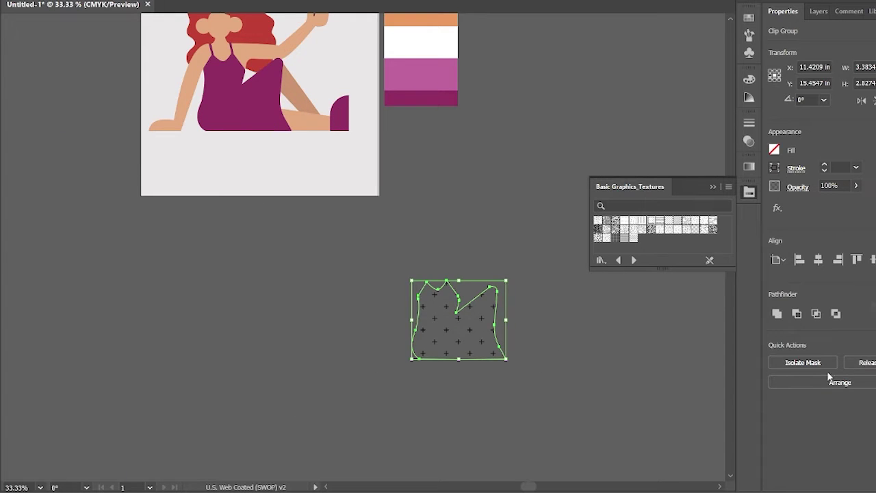
{"action": "left_click", "coordinate": [116, 37]}
{"action": "key", "text": "Return"}
{"action": "key", "text": "ctrl+z"}
{"action": "key", "text": "ctrl+alt+7"}
{"action": "key", "text": "ctrl+z"}
Step: Move the clipped texture group onto the dress and align it with the outline
{"action": "left_click_drag", "start_coordinate": [456, 366], "coordinate": [284, 176]}
{"action": "key", "text": "ctrl+equal"}
{"action": "key", "text": "ctrl+equal"}
{"action": "key", "text": "ctrl+equal"}
{"action": "key", "text": "ctrl+equal"}
{"action": "left_click_drag", "start_coordinate": [375, 291], "coordinate": [555, 326]}
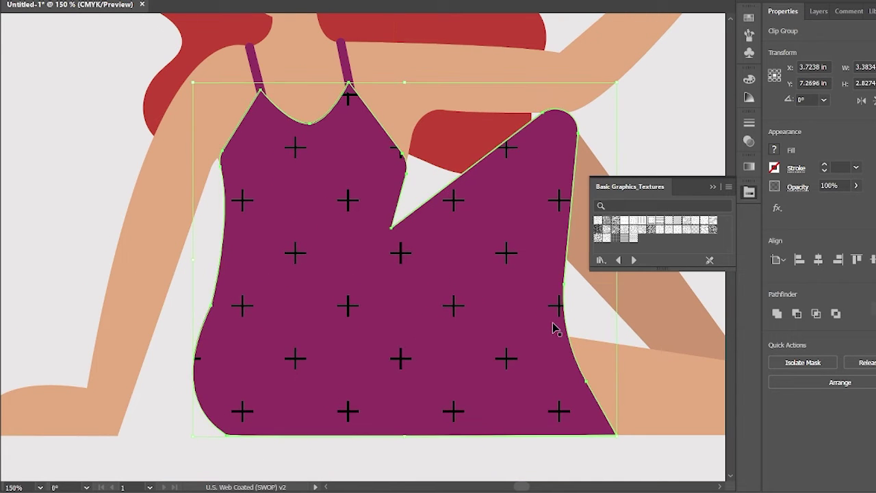
{"action": "key", "text": "ctrl+equal"}
{"action": "key", "text": "ctrl+equal"}
{"action": "left_click_drag", "start_coordinate": [380, 146], "coordinate": [269, 110]}
{"action": "mouse_move", "coordinate": [226, 187]}
{"action": "left_mouse_down"}
{"action": "mouse_move", "coordinate": [208, 156]}
{"action": "mouse_move", "coordinate": [218, 172]}
{"action": "left_mouse_up"}
{"action": "left_click_drag", "start_coordinate": [479, 440], "coordinate": [473, 427]}
{"action": "scroll", "coordinate": [72, 296], "scroll_direction": "down", "scroll_amount": 5}
{"action": "key", "text": "ctrl+1"}
{"action": "key", "text": "ctrl+0"}
{"action": "key", "text": "ctrl+1"}
Step: Test Basic Graphics_Dots swatches on the dress, keeping the fine black-cross pattern
{"action": "left_click", "coordinate": [160, 194]}
{"action": "left_click_drag", "start_coordinate": [160, 194], "coordinate": [229, 286]}
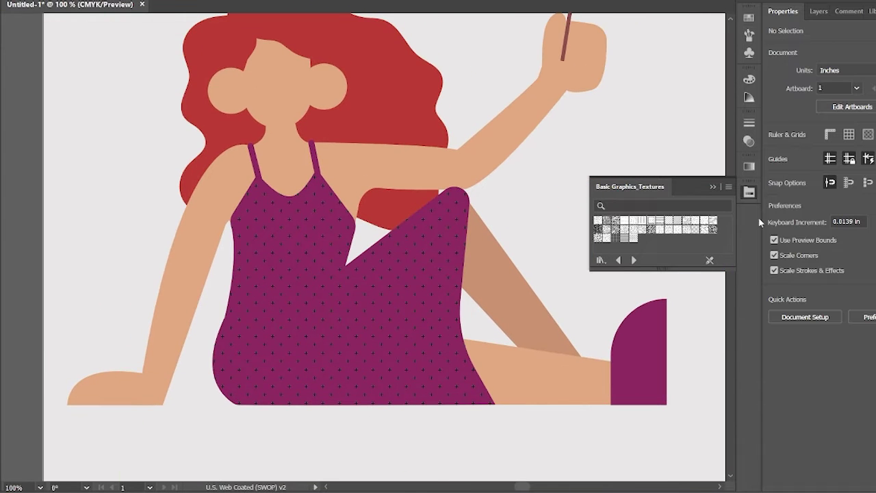
{"action": "left_click", "coordinate": [601, 262]}
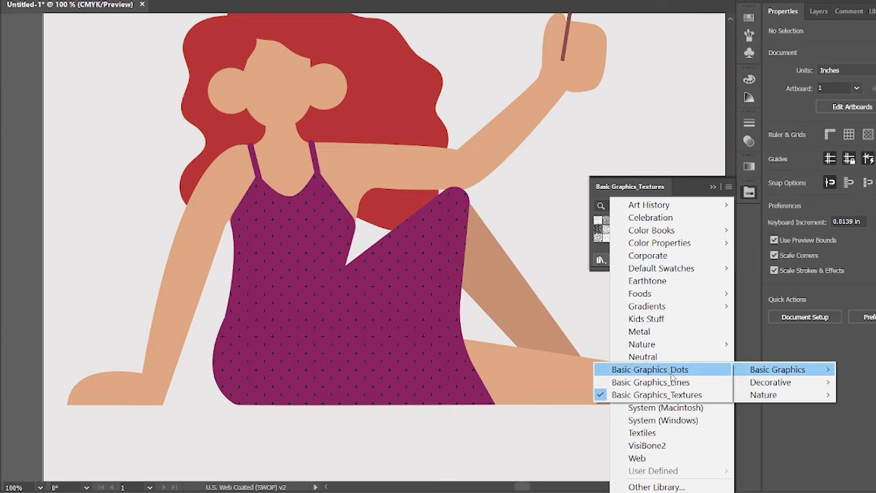
{"action": "left_click", "coordinate": [646, 367]}
{"action": "left_click", "coordinate": [315, 268]}
{"action": "left_click", "coordinate": [601, 230]}
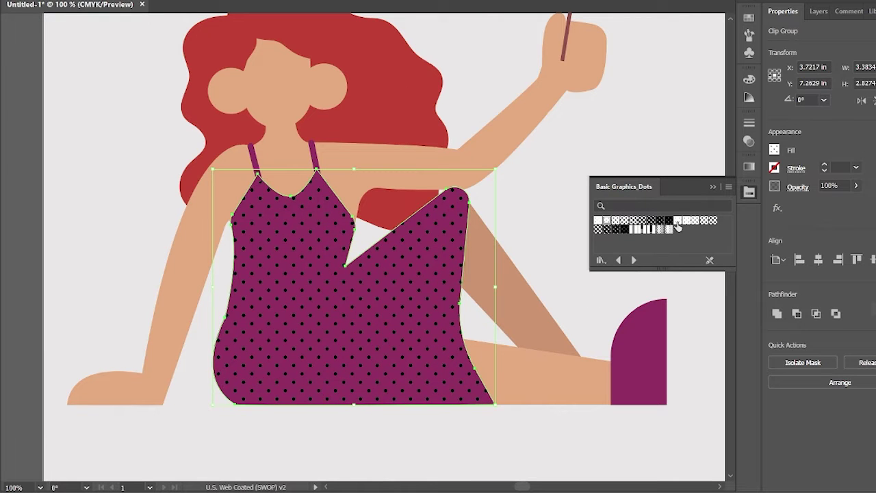
{"action": "left_click", "coordinate": [655, 226]}
{"action": "left_click", "coordinate": [610, 229]}
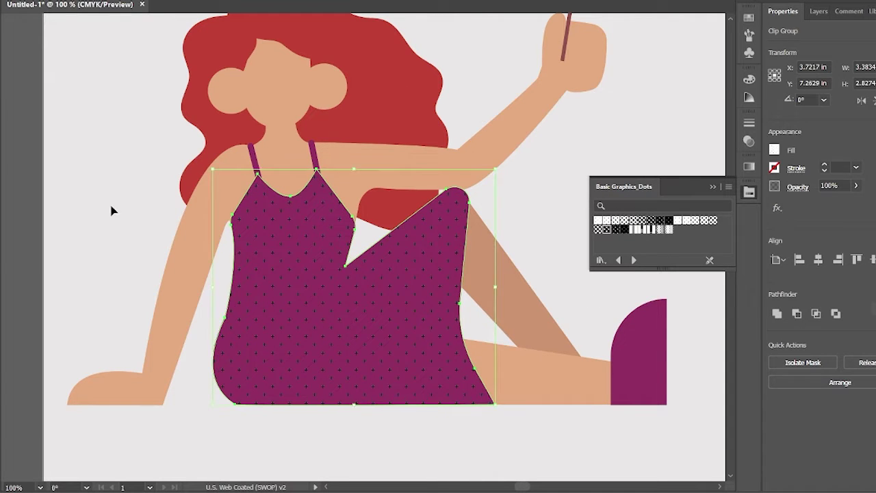
Step: Group the two shoulder straps together with Object > Group
{"action": "left_click", "coordinate": [111, 209]}
{"action": "left_click", "coordinate": [256, 162]}
{"action": "left_click", "coordinate": [315, 158], "text": "shift"}
{"action": "left_click", "coordinate": [69, 0]}
{"action": "left_click", "coordinate": [75, 37]}
{"action": "left_click", "coordinate": [114, 175]}
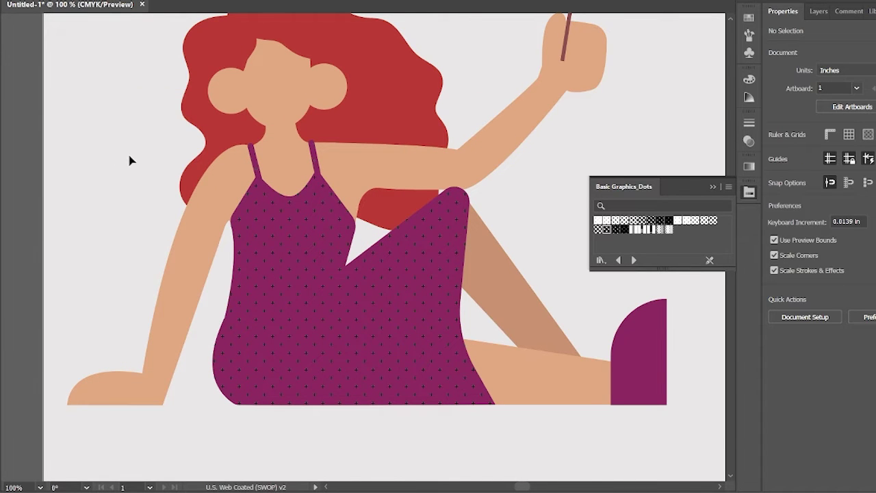
Step: Scroll around the figure to inspect the textured dress
{"action": "scroll", "coordinate": [87, 215], "scroll_direction": "up", "scroll_amount": 3}
{"action": "scroll", "coordinate": [444, 289], "scroll_direction": "right", "scroll_amount": 3}
{"action": "scroll", "coordinate": [382, 213], "scroll_direction": "down", "scroll_amount": 5}
{"action": "left_click", "coordinate": [159, 146]}
{"action": "left_click", "coordinate": [489, 418]}
{"action": "scroll", "coordinate": [352, 190], "scroll_direction": "right", "scroll_amount": 4}
{"action": "scroll", "coordinate": [309, 313], "scroll_direction": "up", "scroll_amount": 6}
Step: Select the flag and delete the accidentally pasted strokes
{"action": "left_click", "coordinate": [355, 103]}
{"action": "left_click_drag", "start_coordinate": [343, 137], "coordinate": [368, 160]}
{"action": "key", "text": "ctrl+z"}
{"action": "key", "text": "ctrl+v"}
{"action": "key", "text": "Delete"}
Step: Lock Layer 1 and bring the striped palette copy onto the flag
{"action": "key", "text": "F7"}
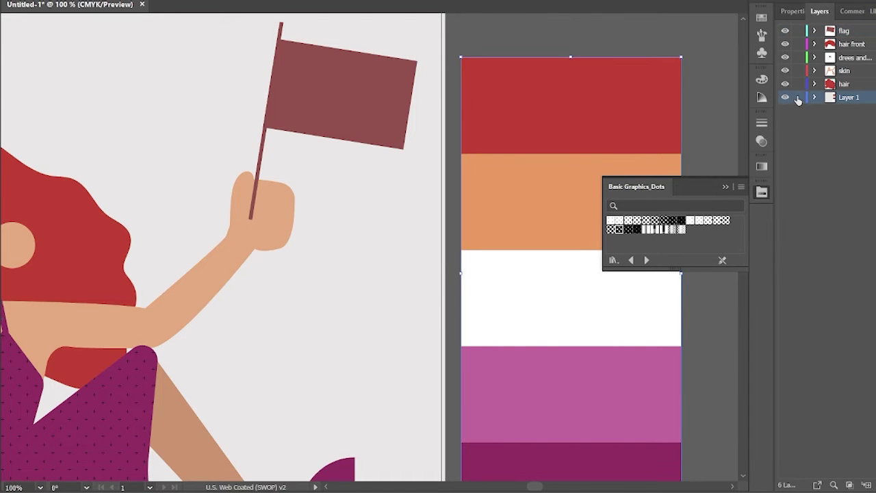
{"action": "left_click", "coordinate": [797, 99]}
{"action": "left_click", "coordinate": [303, 111]}
{"action": "left_click_drag", "start_coordinate": [567, 325], "coordinate": [272, 281]}
{"action": "scroll", "coordinate": [398, 78], "scroll_direction": "up", "scroll_amount": 2}
{"action": "left_click_drag", "start_coordinate": [397, 78], "coordinate": [361, 196]}
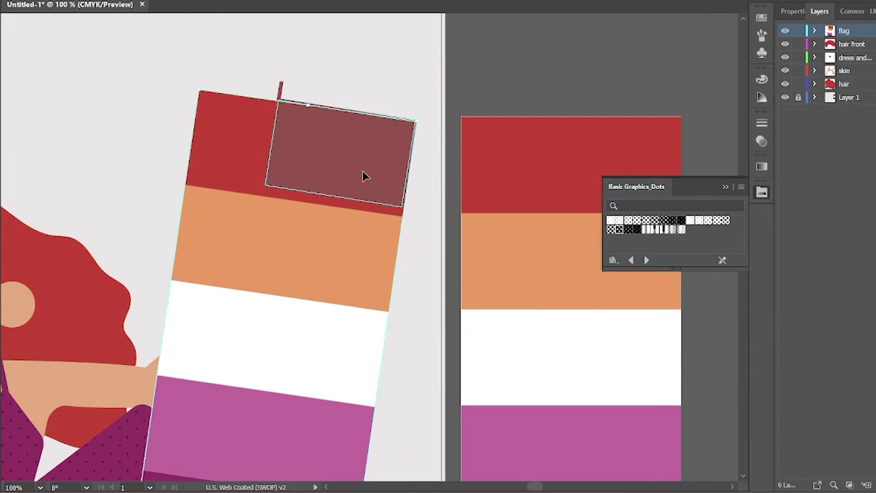
Step: Rotate the stripe copy to the flag's tilt and scale it down to fit the pole
{"action": "key", "text": "ctrl+plus"}
{"action": "key", "text": "ctrl+plus"}
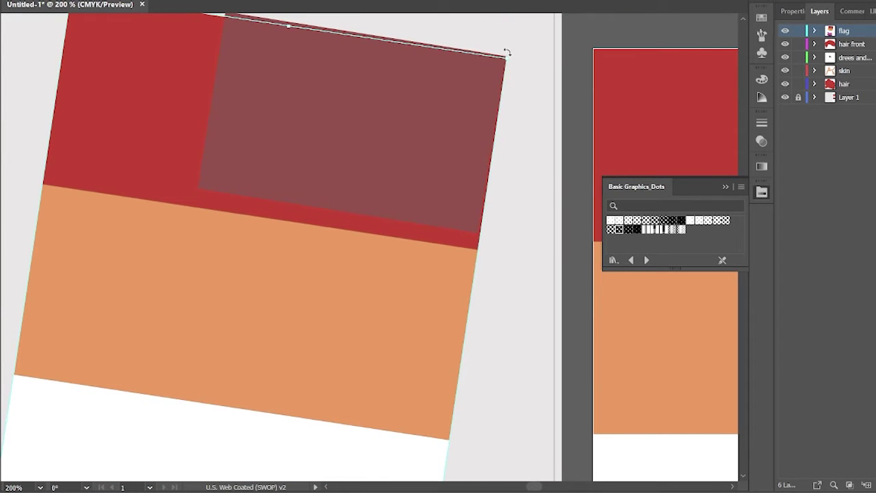
{"action": "mouse_move", "coordinate": [509, 54]}
{"action": "left_mouse_down"}
{"action": "mouse_move", "coordinate": [506, 162]}
{"action": "mouse_move", "coordinate": [510, 50]}
{"action": "left_mouse_up"}
{"action": "key", "text": "ctrl+minus"}
{"action": "key", "text": "ctrl+minus"}
{"action": "key", "text": "ctrl+minus"}
{"action": "left_click_drag", "start_coordinate": [280, 372], "coordinate": [411, 141]}
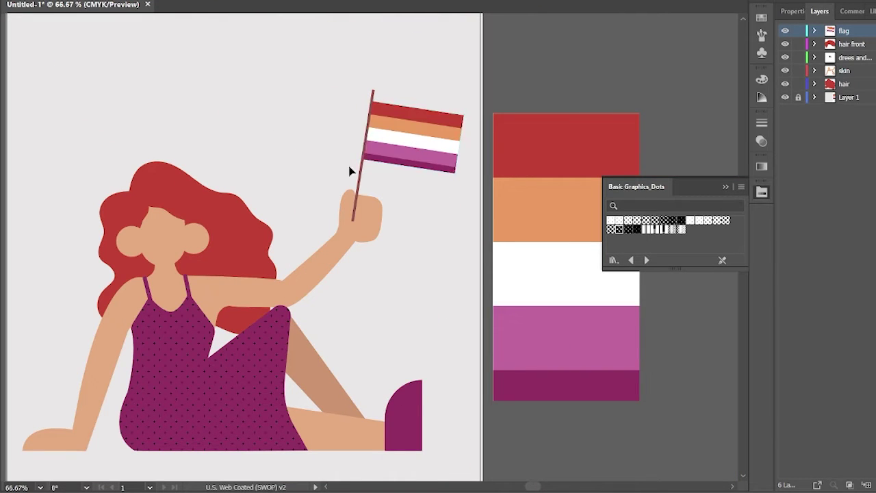
{"action": "scroll", "coordinate": [356, 227], "scroll_direction": "up", "scroll_amount": 1}
{"action": "scroll", "coordinate": [470, 178], "scroll_direction": "up", "scroll_amount": 3}
{"action": "key", "text": "ctrl+plus"}
{"action": "key", "text": "ctrl+plus"}
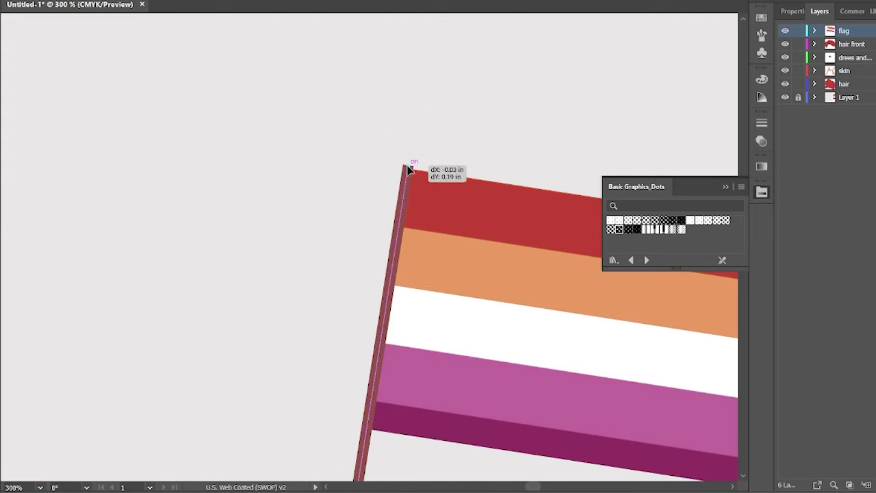
{"action": "key", "text": "ctrl+minus"}
{"action": "key", "text": "ctrl+minus"}
{"action": "key", "text": "ctrl+minus"}
{"action": "left_click_drag", "start_coordinate": [283, 144], "coordinate": [311, 0]}
{"action": "left_click", "coordinate": [110, 244]}
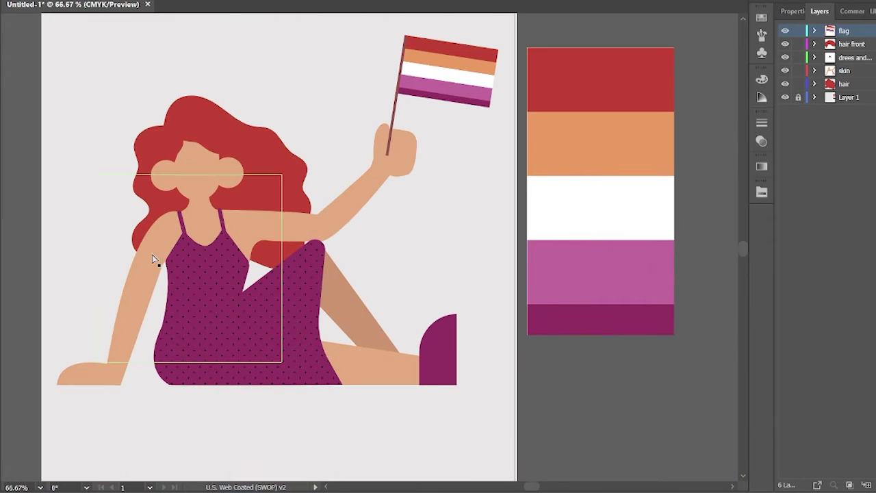
Step: Add a new layer for the facial features and draw a small black ellipse eye
{"action": "key", "text": "ctrl+plus"}
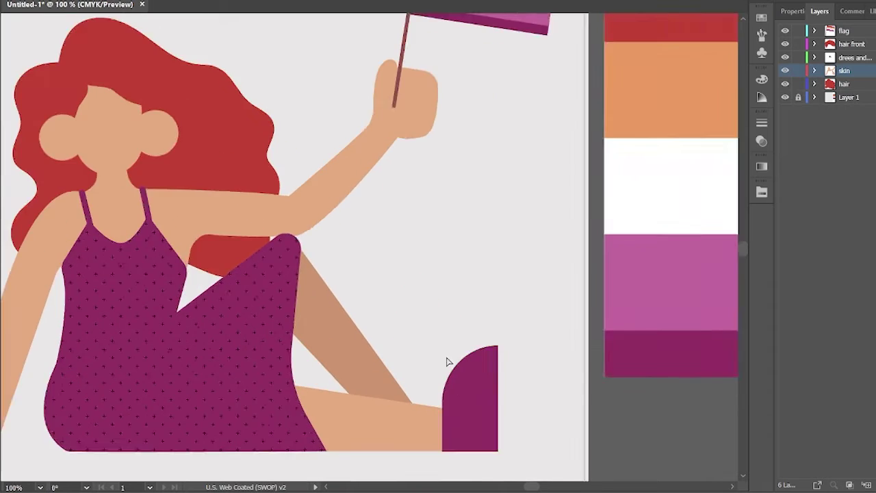
{"action": "left_click_drag", "start_coordinate": [446, 361], "coordinate": [678, 416]}
{"action": "key", "text": "ctrl+l"}
{"action": "key", "text": "p"}
{"action": "key", "text": "ctrl+plus"}
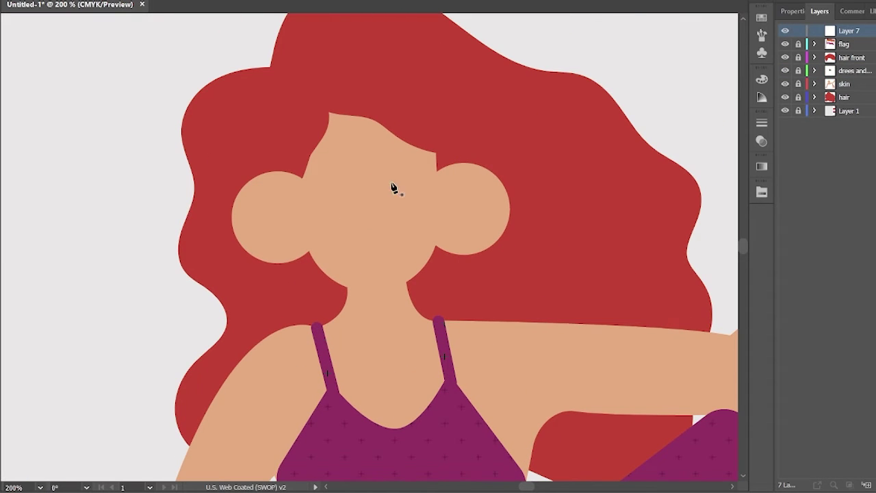
{"action": "key", "text": "l"}
{"action": "left_click_drag", "start_coordinate": [388, 173], "coordinate": [399, 186]}
Step: Thicken the eyebrow stroke to 5 pt and reflect a copy above the other eye
{"action": "left_click", "coordinate": [792, 11]}
{"action": "left_click", "coordinate": [797, 167]}
{"action": "left_click", "coordinate": [825, 165]}
{"action": "left_click", "coordinate": [345, 171]}
{"action": "left_click", "coordinate": [75, 2]}
{"action": "left_click", "coordinate": [274, 37]}
{"action": "left_click", "coordinate": [582, 243]}
{"action": "left_click_drag", "start_coordinate": [357, 168], "coordinate": [404, 167]}
Step: Align both eyes to the same height and sketch a first nose shape
{"action": "left_click", "coordinate": [82, 189]}
{"action": "left_click", "coordinate": [358, 190]}
{"action": "left_click", "coordinate": [408, 189], "text": "shift"}
{"action": "left_click", "coordinate": [856, 260]}
{"action": "left_click", "coordinate": [108, 221]}
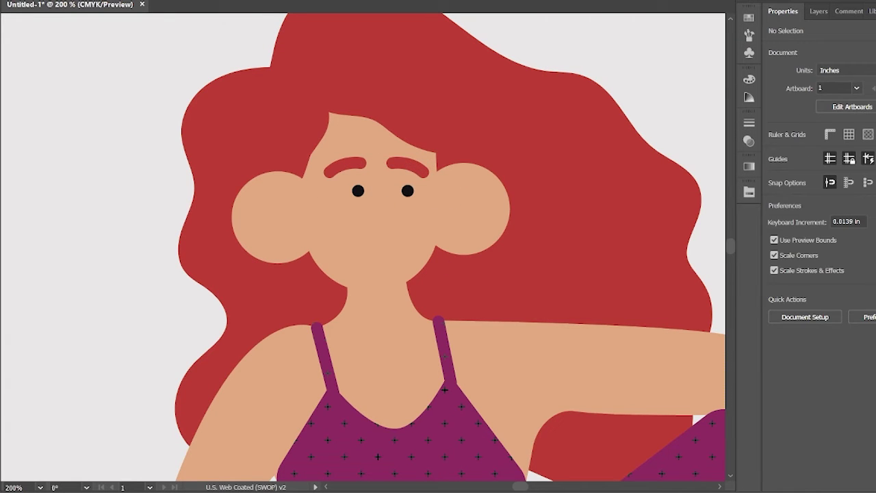
{"action": "left_click_drag", "start_coordinate": [377, 197], "coordinate": [396, 250]}
Step: Replace the first nose with a small rectangle merged to a point on top and rounded
{"action": "key", "text": "ctrl+z"}
{"action": "left_click", "coordinate": [28, 47]}
{"action": "mouse_move", "coordinate": [378, 209]}
{"action": "left_mouse_down"}
{"action": "mouse_move", "coordinate": [399, 258]}
{"action": "mouse_move", "coordinate": [380, 211]}
{"action": "mouse_move", "coordinate": [390, 210]}
{"action": "left_mouse_up"}
{"action": "key", "text": "a"}
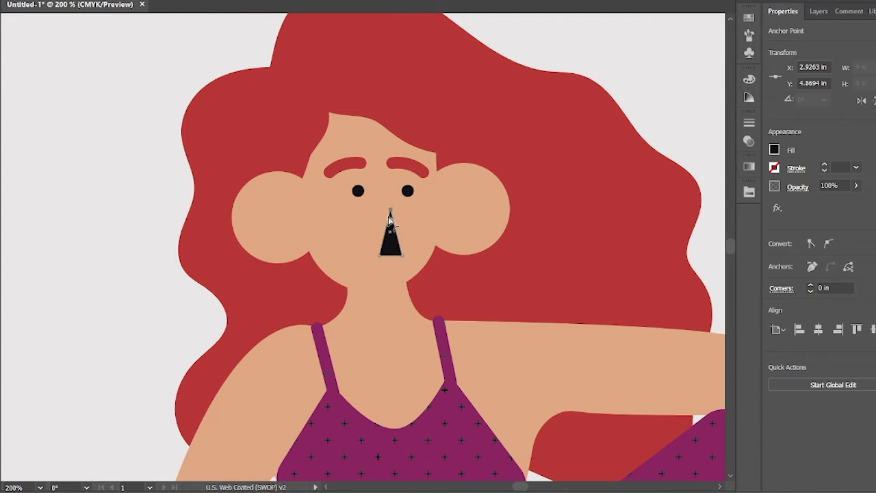
{"action": "left_click_drag", "start_coordinate": [392, 247], "coordinate": [390, 258]}
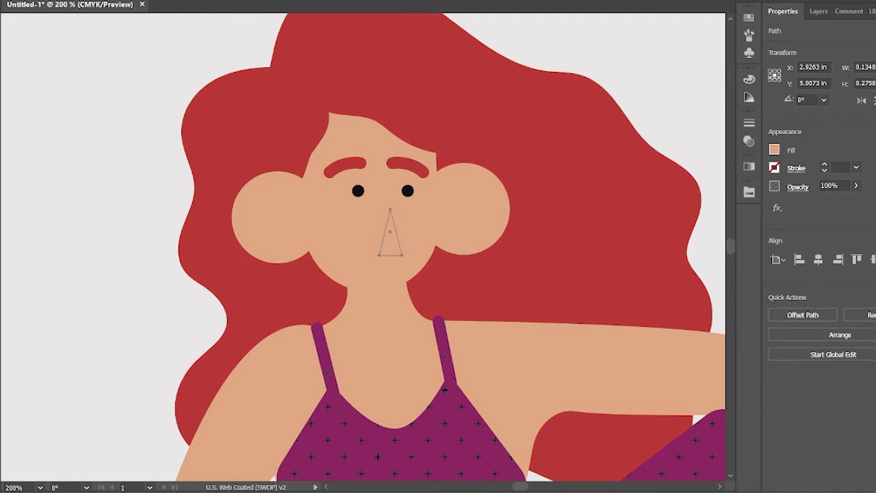
Step: Keep the nose fill coral, discarding a trial orange colour
{"action": "left_click", "coordinate": [609, 284]}
{"action": "mouse_move", "coordinate": [635, 274]}
{"action": "left_mouse_down"}
{"action": "mouse_move", "coordinate": [657, 285]}
{"action": "mouse_move", "coordinate": [626, 280]}
{"action": "left_mouse_up"}
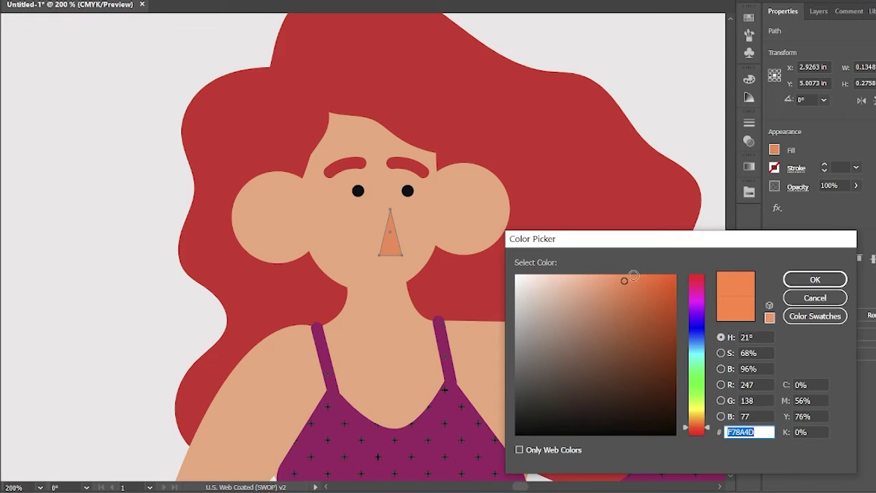
{"action": "key", "text": "Escape"}
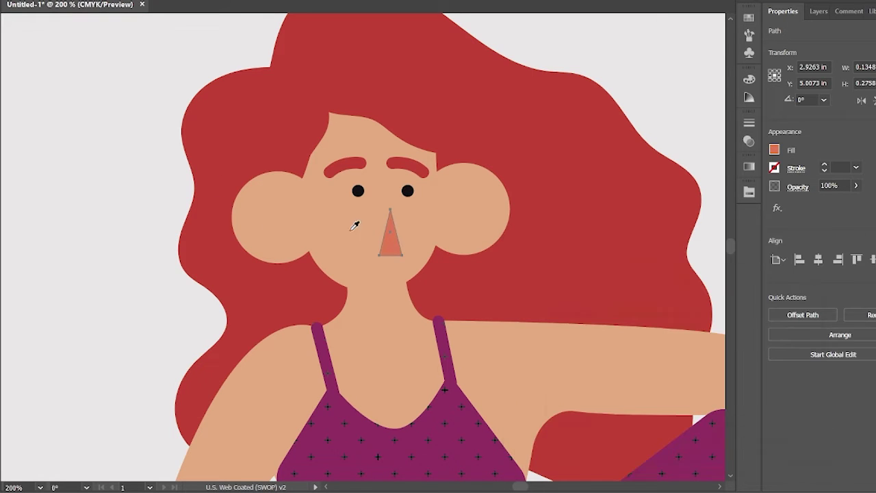
{"action": "left_click", "coordinate": [375, 264]}
Step: Enlarge the coral nose slightly and move it up between the eyes
{"action": "key", "text": "ctrl+equal"}
{"action": "left_click", "coordinate": [381, 197]}
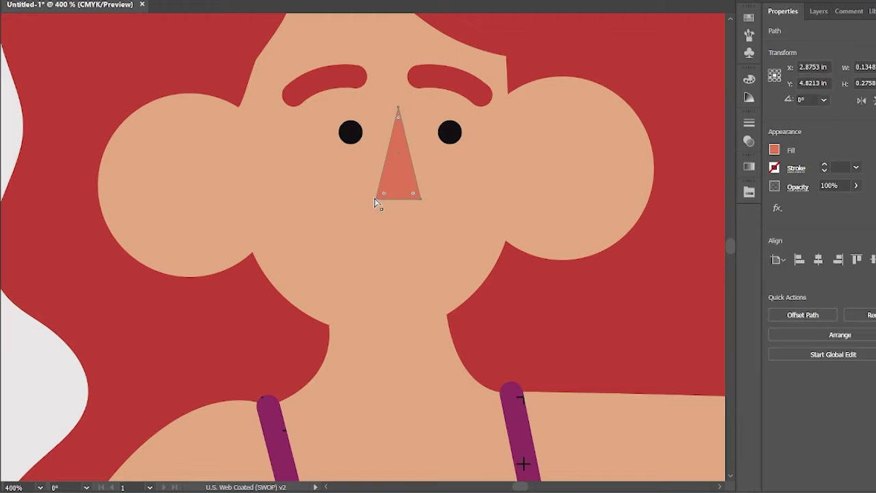
{"action": "left_click", "coordinate": [412, 205]}
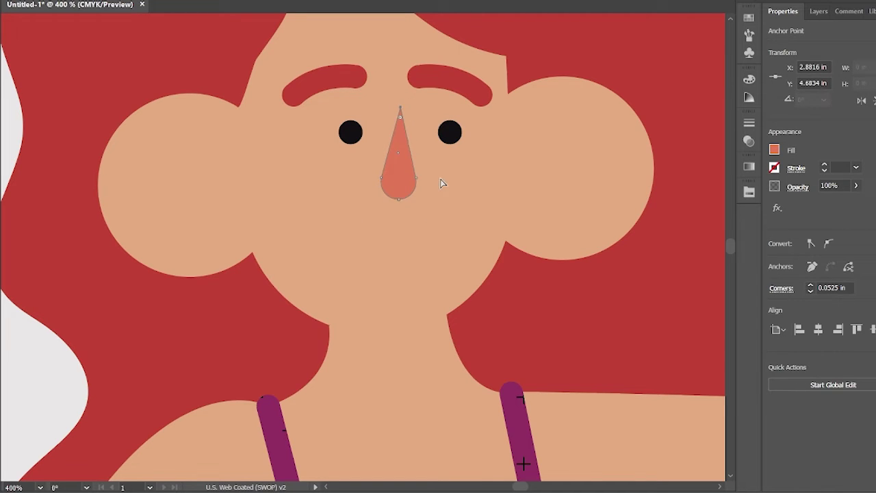
{"action": "left_click", "coordinate": [365, 173]}
{"action": "key", "text": "v"}
{"action": "left_click", "coordinate": [399, 172]}
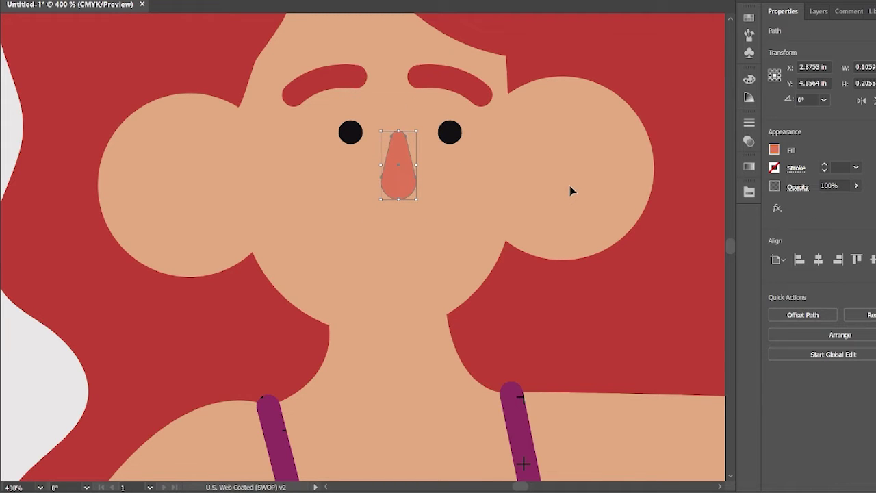
{"action": "left_click_drag", "start_coordinate": [419, 201], "coordinate": [423, 210]}
{"action": "left_click_drag", "start_coordinate": [403, 194], "coordinate": [407, 184]}
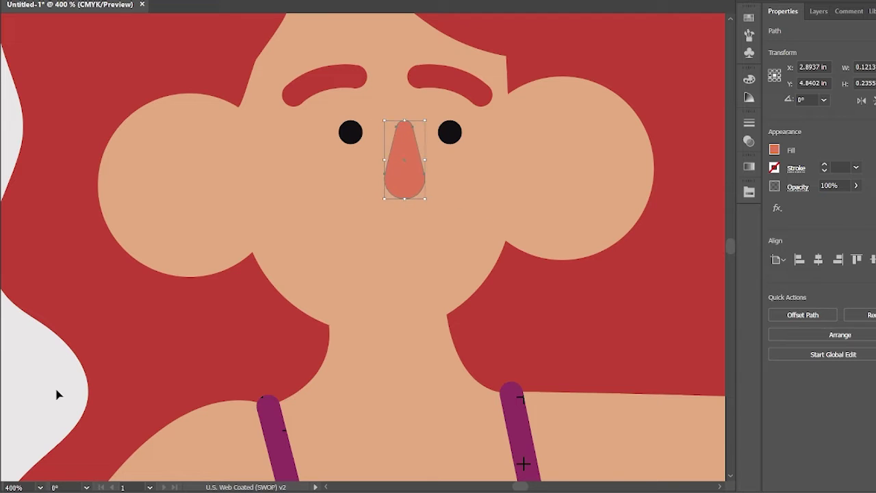
{"action": "key", "text": "ctrl+shift+a"}
{"action": "key", "text": "ctrl+equal"}
{"action": "scroll", "coordinate": [206, 342], "scroll_direction": "up", "scroll_amount": 3}
{"action": "scroll", "coordinate": [205, 342], "scroll_direction": "right", "scroll_amount": 2}
Step: Draw a rounded-bottom rectangle mouth below the nose, shortened and tilted to about 343°
{"action": "key", "text": "p"}
{"action": "left_click", "coordinate": [338, 288]}
{"action": "left_click", "coordinate": [222, 258]}
{"action": "key", "text": "ctrl+shift+a"}
{"action": "key", "text": "m"}
{"action": "left_click_drag", "start_coordinate": [237, 254], "coordinate": [335, 391]}
{"action": "key", "text": "a"}
{"action": "mouse_move", "coordinate": [226, 373]}
{"action": "left_mouse_down"}
{"action": "mouse_move", "coordinate": [328, 393]}
{"action": "mouse_move", "coordinate": [300, 306]}
{"action": "left_mouse_up"}
{"action": "key", "text": "r"}
{"action": "key", "text": "v"}
{"action": "key", "text": "ctrl+equal"}
{"action": "key", "text": "ctrl+equal"}
{"action": "key", "text": "ctrl+shift+a"}
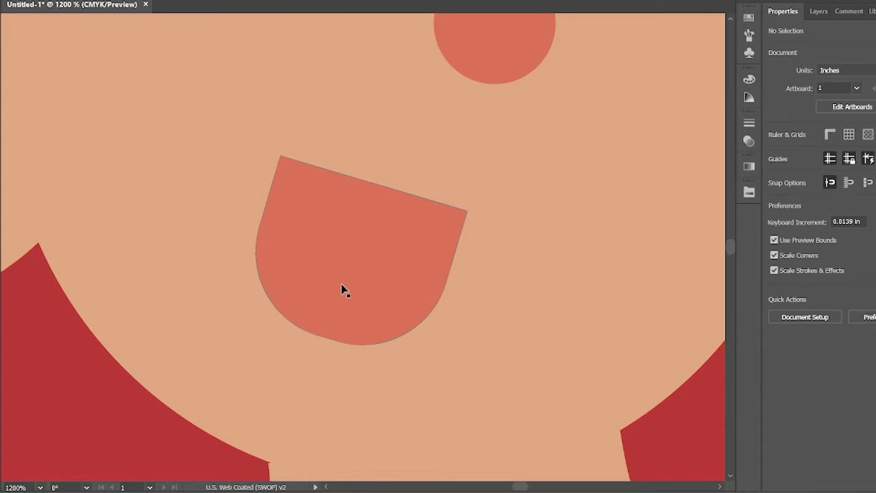
Step: Paint a tongue with the Blob Brush and give the mouth a darker red fill
{"action": "key", "text": "shift+b"}
{"action": "key", "text": "ctrl+z"}
{"action": "key", "text": "Return"}
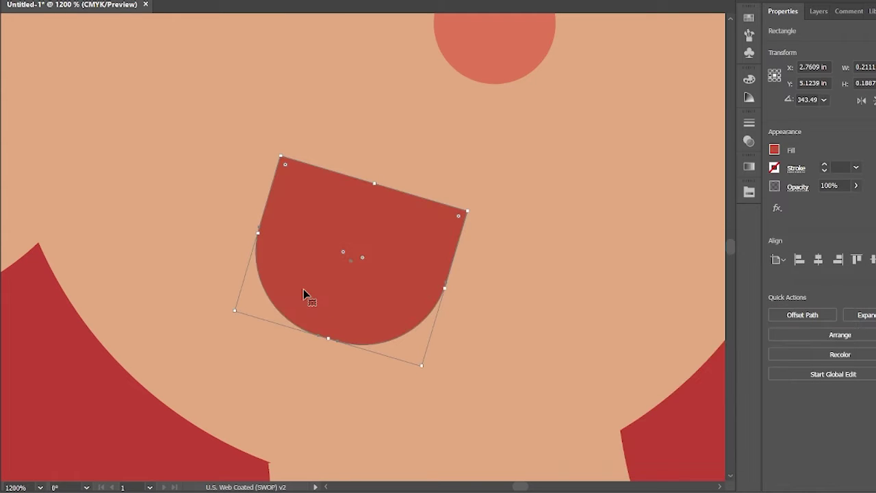
{"action": "mouse_move", "coordinate": [326, 267]}
{"action": "left_mouse_down"}
{"action": "mouse_move", "coordinate": [343, 283]}
{"action": "mouse_move", "coordinate": [225, 264]}
{"action": "mouse_move", "coordinate": [246, 277]}
{"action": "left_mouse_up"}
{"action": "left_click", "coordinate": [814, 280]}
{"action": "left_click", "coordinate": [362, 239]}
{"action": "key", "text": "Return"}
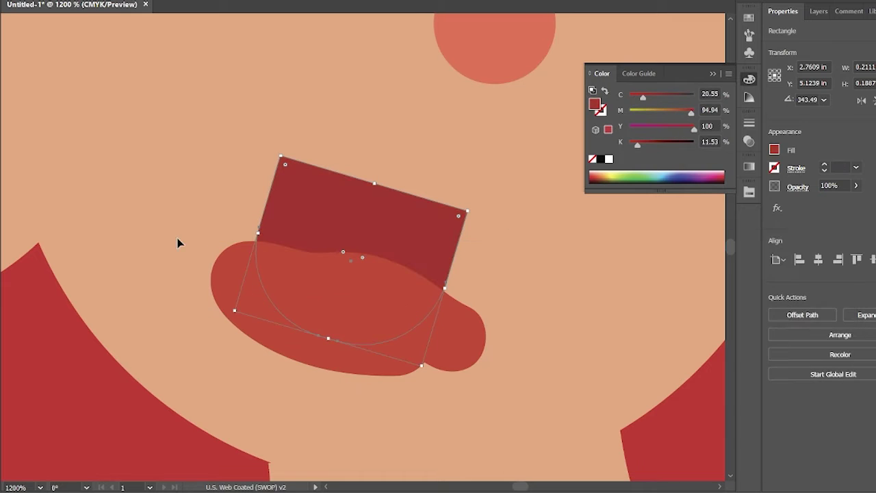
Step: Bring the mouth in front of the tongue and clip the tongue inside it
{"action": "left_click", "coordinate": [489, 381]}
{"action": "left_click", "coordinate": [354, 206]}
{"action": "key", "text": "ctrl+shift+bracketright"}
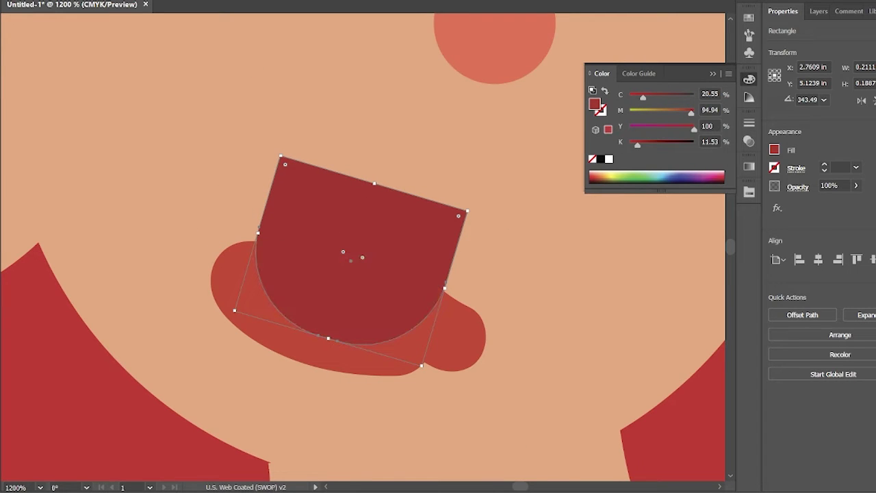
{"action": "left_click", "coordinate": [466, 337], "text": "shift"}
{"action": "key", "text": "ctrl+7"}
{"action": "key", "text": "ctrl+shift+a"}
{"action": "key", "text": "ctrl+equal"}
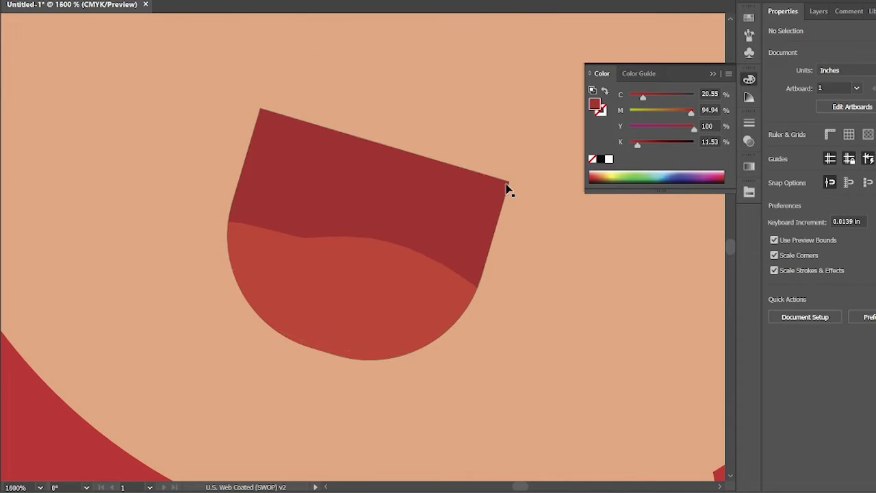
Step: Make an off-white teeth shape from a mouth copy with a flattened, rounded bottom
{"action": "left_click", "coordinate": [507, 189]}
{"action": "left_click", "coordinate": [328, 364]}
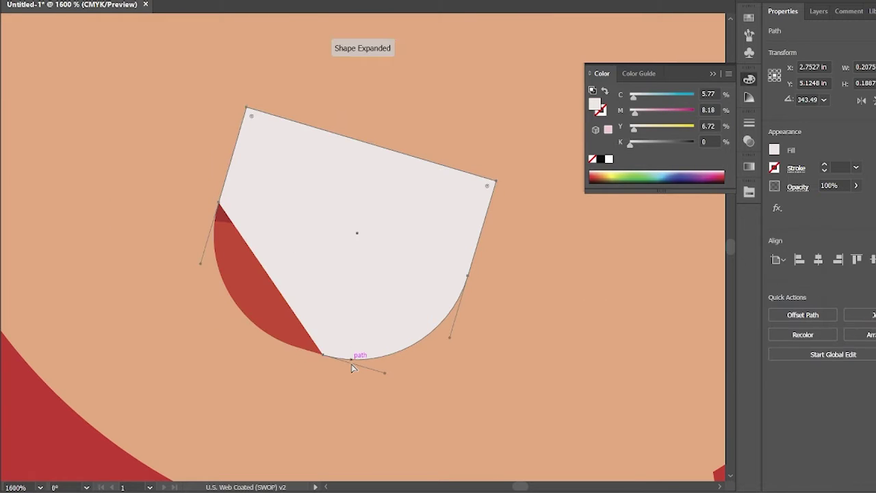
{"action": "left_click_drag", "start_coordinate": [327, 363], "coordinate": [340, 221]}
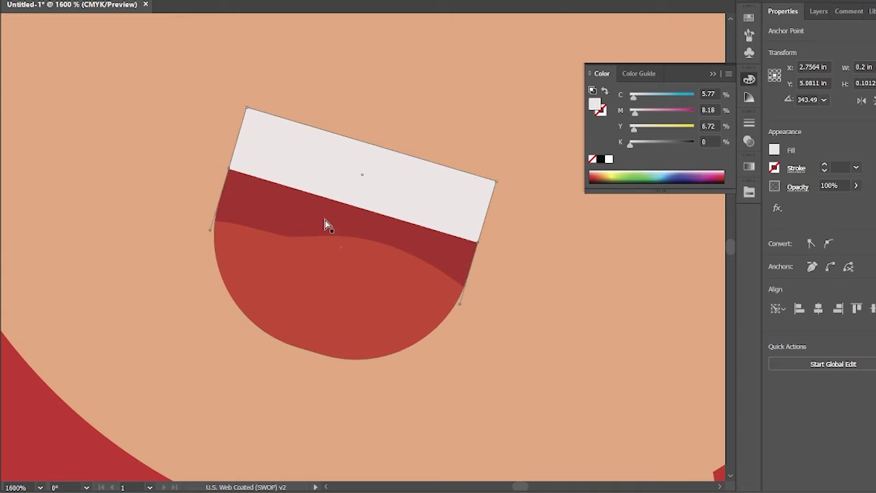
{"action": "left_click", "coordinate": [180, 194]}
{"action": "left_click", "coordinate": [478, 241]}
{"action": "key", "text": "p"}
{"action": "left_click", "coordinate": [229, 169]}
{"action": "key", "text": "ctrl+shift+a"}
{"action": "key", "text": "ctrl+minus"}
{"action": "key", "text": "ctrl+minus"}
Step: Nudge the mouth into place below the nose and zoom out to 300% on the face
{"action": "key", "text": "ctrl+minus"}
{"action": "left_click_drag", "start_coordinate": [369, 240], "coordinate": [381, 250]}
{"action": "key", "text": "ctrl+shift+a"}
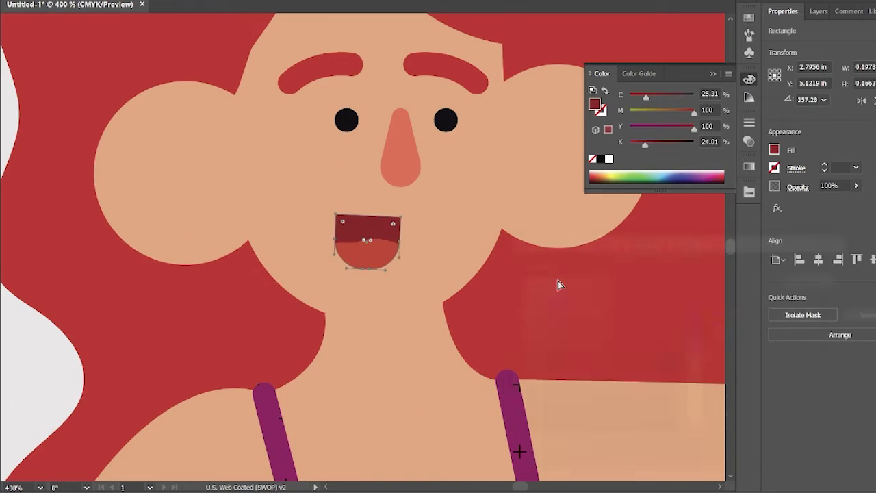
{"action": "key", "text": "ctrl+shift+a"}
{"action": "key", "text": "ctrl+minus"}
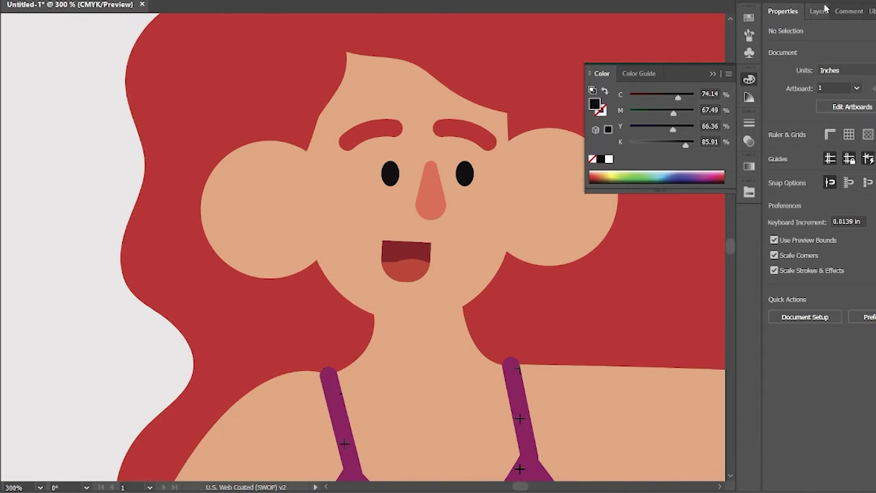
Step: On the skin layer, pen-draw a chin shadow and fill it brown
{"action": "left_click", "coordinate": [821, 11]}
{"action": "left_click", "coordinate": [378, 313]}
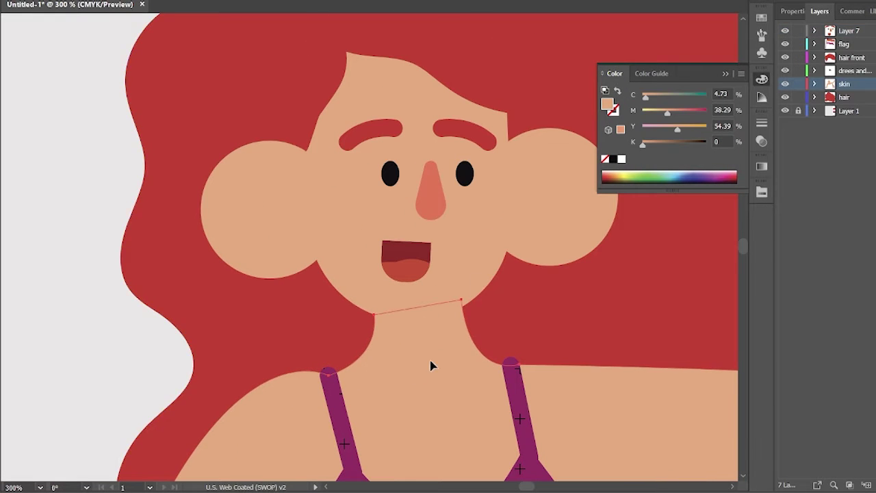
{"action": "key", "text": "p"}
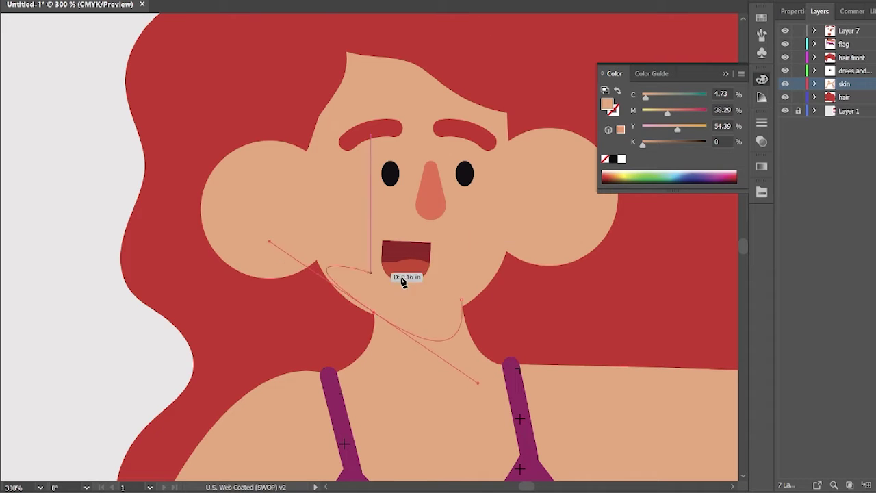
{"action": "double_click", "coordinate": [607, 104]}
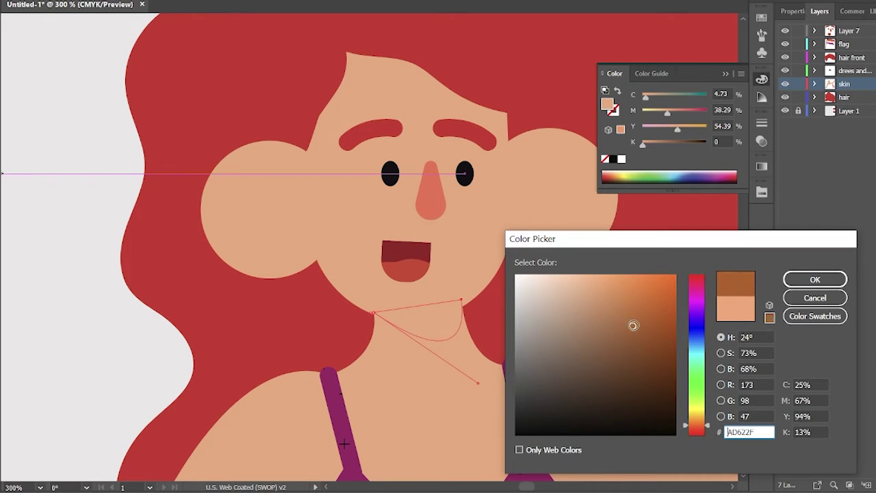
{"action": "left_click", "coordinate": [633, 325]}
{"action": "key", "text": "Return"}
Step: Reshape the chin shadow's lower curve to a gentler bulge across the neck
{"action": "left_click", "coordinate": [385, 296], "text": "ctrl"}
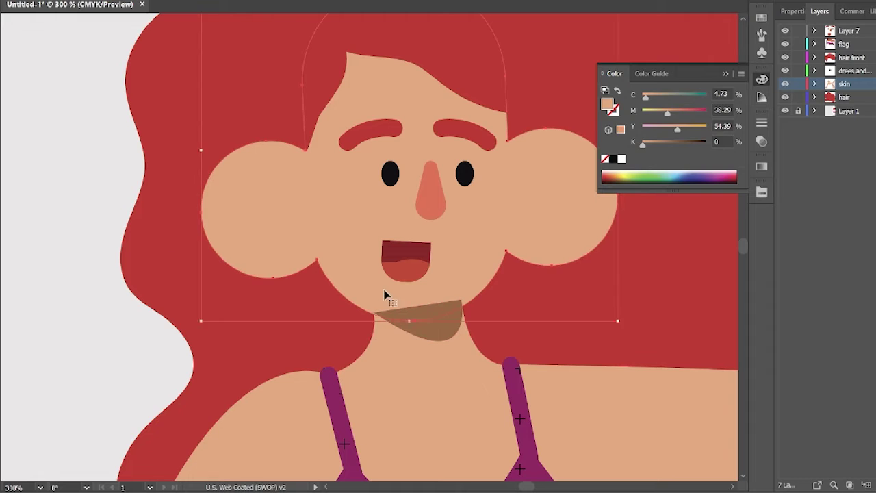
{"action": "left_click", "coordinate": [442, 337]}
{"action": "scroll", "coordinate": [319, 326], "scroll_direction": "up", "scroll_amount": 3}
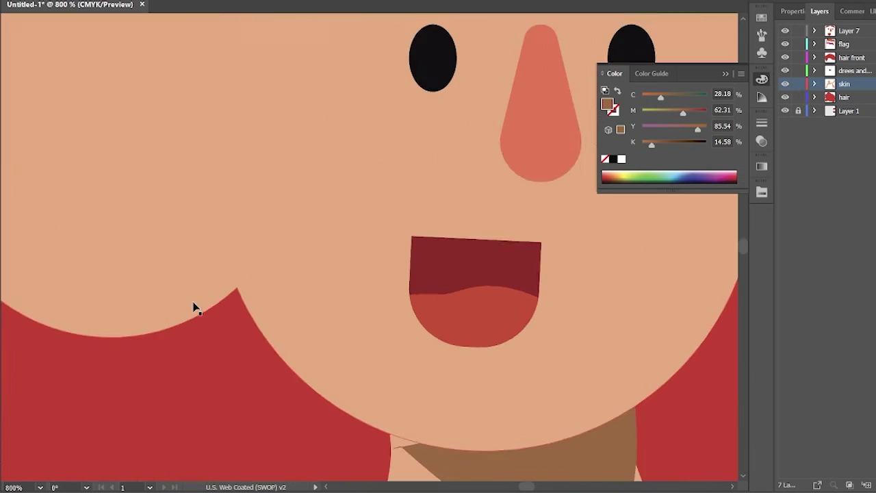
{"action": "left_click_drag", "start_coordinate": [326, 332], "coordinate": [337, 365]}
{"action": "mouse_move", "coordinate": [318, 317]}
{"action": "left_mouse_down"}
{"action": "mouse_move", "coordinate": [342, 364]}
{"action": "mouse_move", "coordinate": [318, 323]}
{"action": "left_mouse_up"}
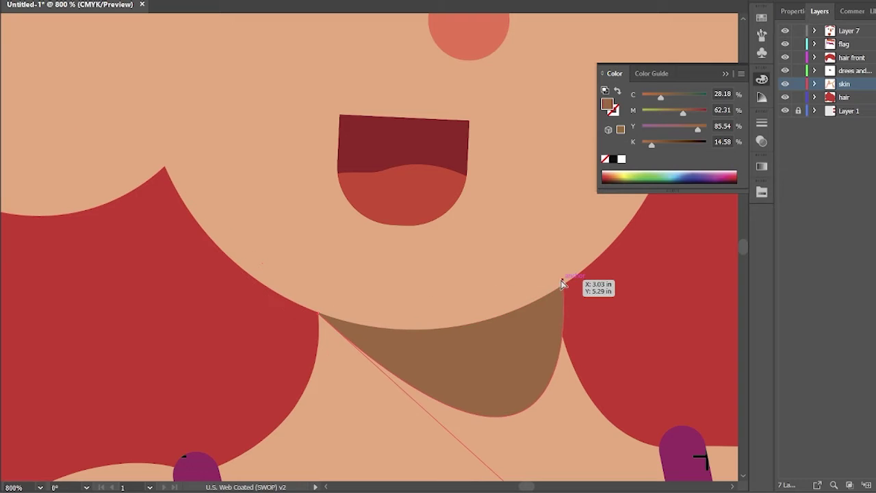
{"action": "left_click", "coordinate": [632, 427]}
{"action": "key", "text": "ctrl+1"}
{"action": "key", "text": "ctrl+plus"}
{"action": "key", "text": "ctrl+plus"}
{"action": "key", "text": "ctrl+plus"}
{"action": "key", "text": "ctrl+plus"}
{"action": "key", "text": "ctrl+plus"}
Step: Place a brown circle on the left ear, delete its lower half, and copy it to the right ear
{"action": "scroll", "coordinate": [434, 315], "scroll_direction": "left", "scroll_amount": 3}
{"action": "left_click", "coordinate": [68, 137]}
{"action": "key", "text": "Escape"}
{"action": "left_click_drag", "start_coordinate": [63, 135], "coordinate": [233, 305]}
{"action": "key", "text": "i"}
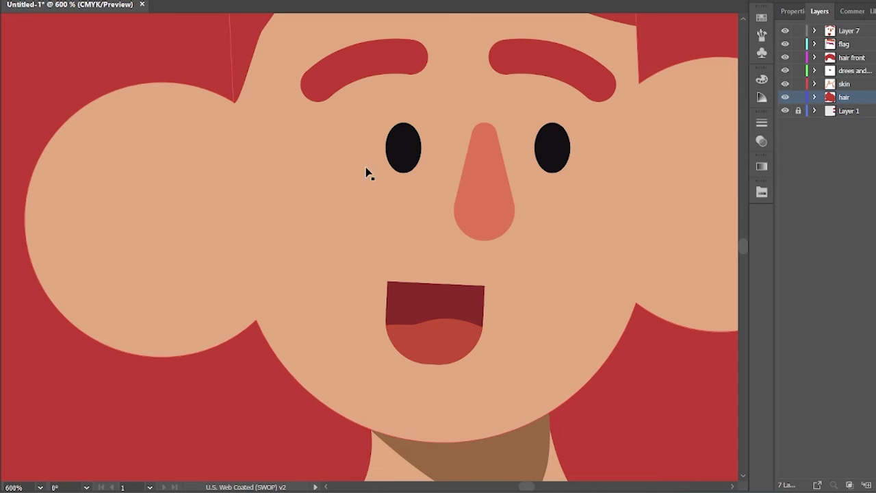
{"action": "key", "text": "ctrl+v"}
{"action": "left_click_drag", "start_coordinate": [332, 251], "coordinate": [117, 221]}
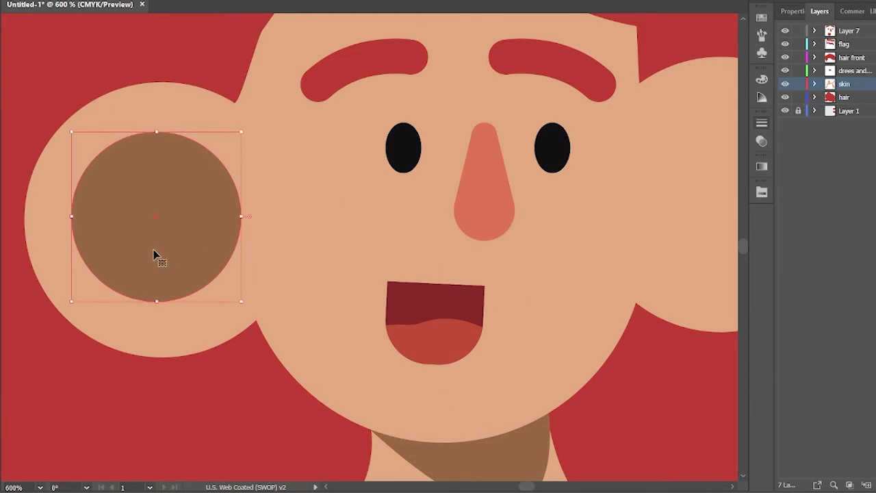
{"action": "left_click", "coordinate": [156, 301]}
{"action": "key", "text": "Delete"}
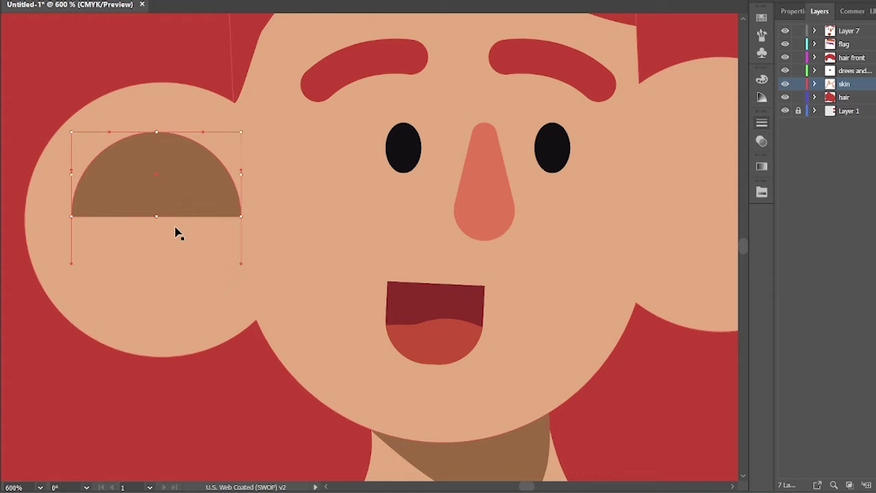
{"action": "left_click_drag", "start_coordinate": [177, 233], "coordinate": [409, 232]}
{"action": "key", "text": "ctrl+minus"}
{"action": "key", "text": "ctrl+minus"}
{"action": "key", "text": "ctrl+minus"}
{"action": "key", "text": "ctrl+minus"}
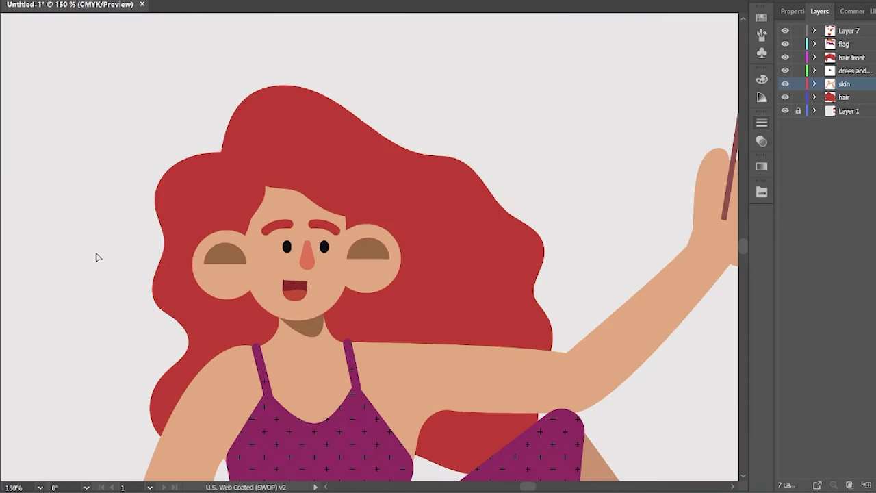
{"action": "key", "text": "ctrl+plus"}
{"action": "key", "text": "ctrl+plus"}
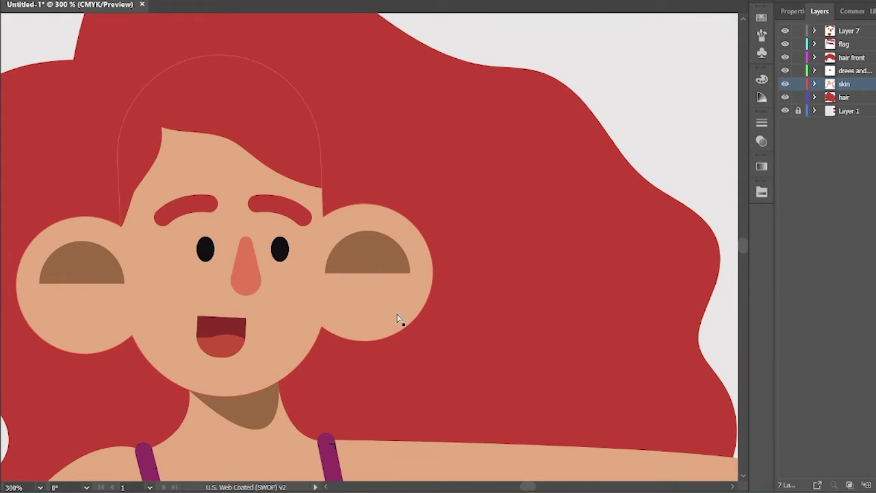
Step: Add pink #f49d9d oval blush on the cheeks, then zoom out to view the whole figure
{"action": "key", "text": "l"}
{"action": "left_click_drag", "start_coordinate": [188, 287], "coordinate": [189, 286]}
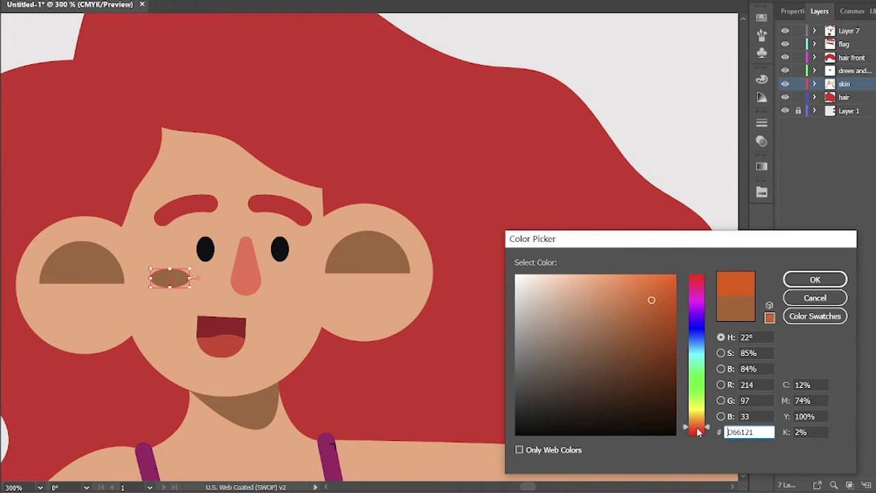
{"action": "type", "text": "f49d9d"}
{"action": "key", "text": "Return"}
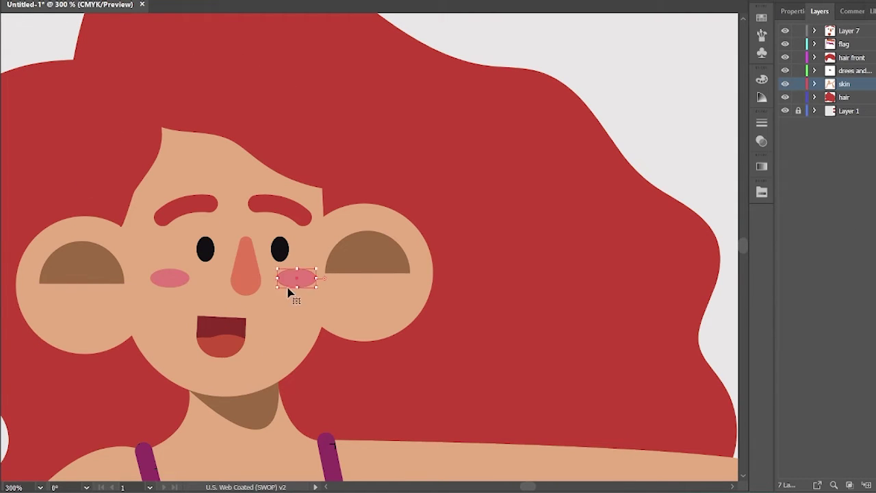
{"action": "key", "text": "ctrl+minus"}
{"action": "key", "text": "ctrl+minus"}
{"action": "key", "text": "ctrl+minus"}
{"action": "key", "text": "ctrl+minus"}
{"action": "key", "text": "ctrl+minus"}
{"action": "key", "text": "ctrl+plus"}
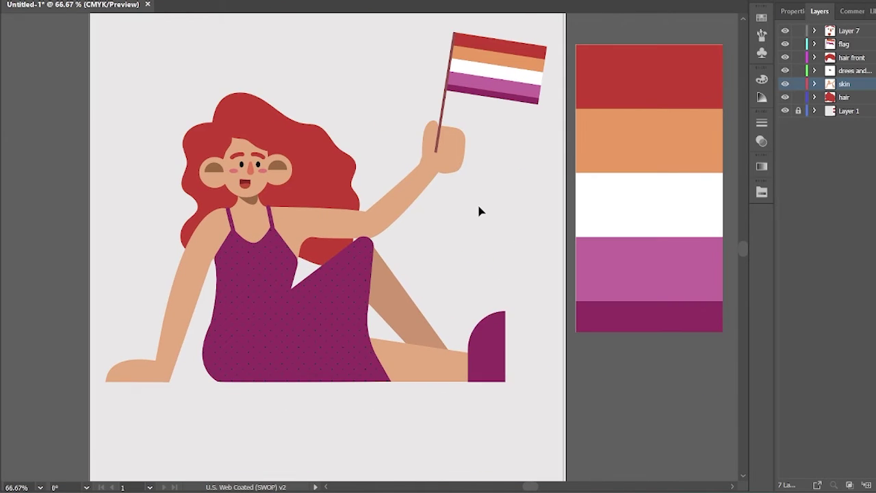
Step: Draw a rounded rectangle over the resting hand and make it a stroke-only outline
{"action": "key", "text": "ctrl+plus"}
{"action": "key", "text": "ctrl+plus"}
{"action": "key", "text": "ctrl+plus"}
{"action": "scroll", "coordinate": [582, 163], "scroll_direction": "down", "scroll_amount": 3}
{"action": "scroll", "coordinate": [583, 162], "scroll_direction": "left", "scroll_amount": 3}
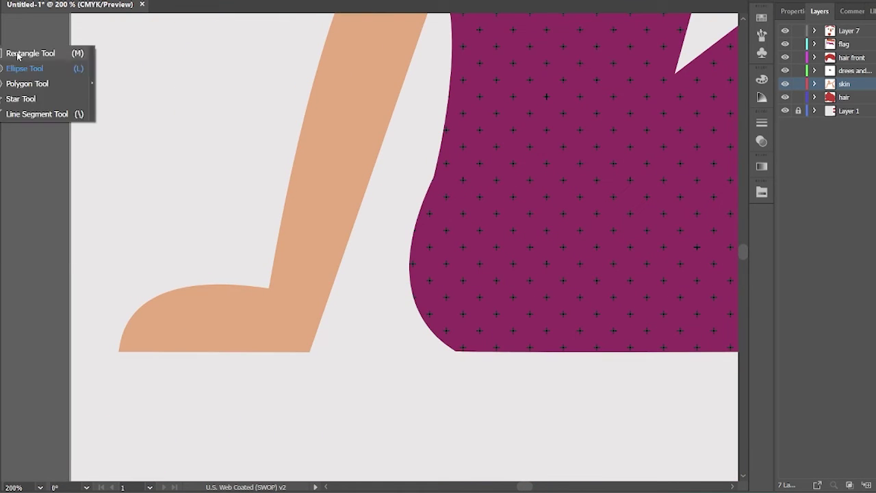
{"action": "left_click_drag", "start_coordinate": [310, 352], "coordinate": [165, 309]}
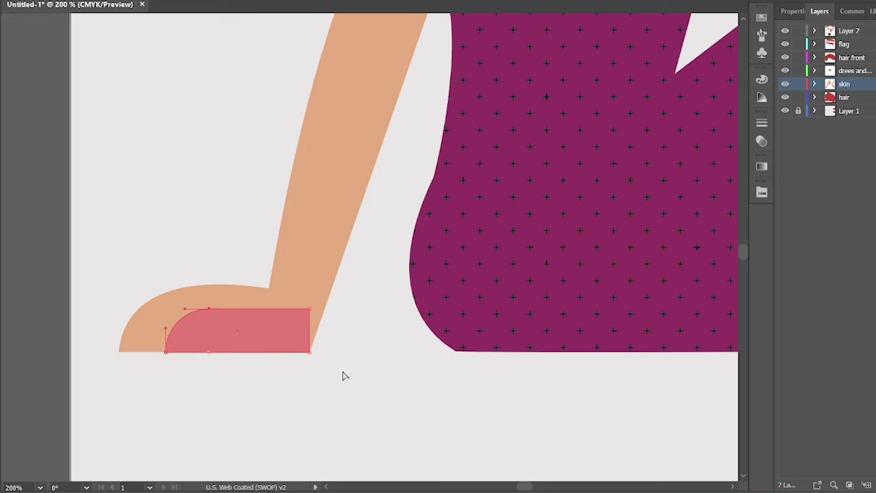
{"action": "left_click", "coordinate": [179, 397]}
{"action": "key", "text": "ctrl+plus"}
{"action": "key", "text": "ctrl+plus"}
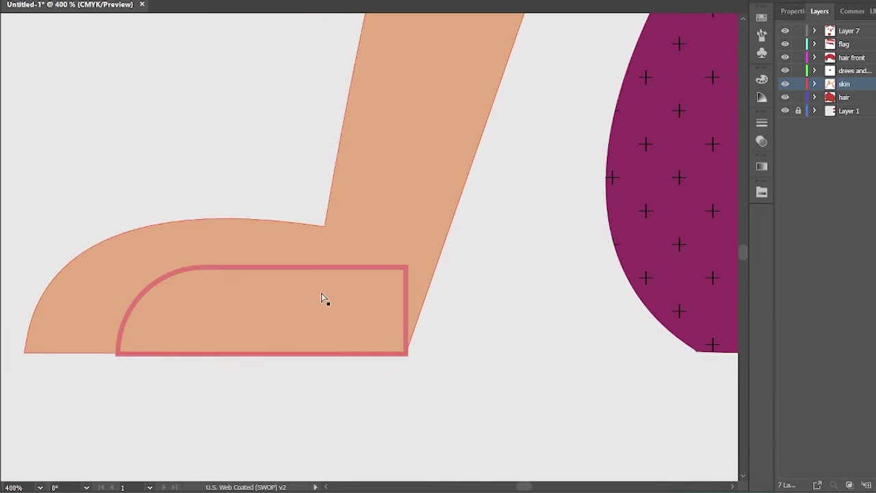
{"action": "left_click", "coordinate": [796, 168]}
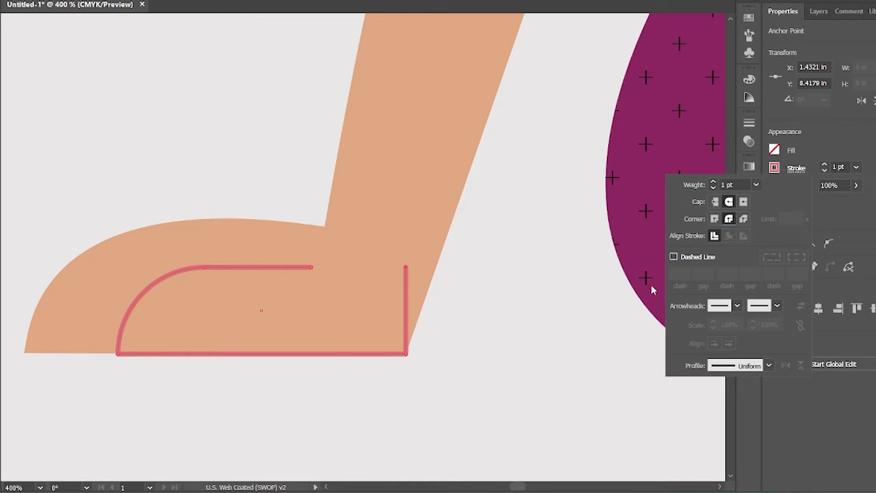
{"action": "left_click", "coordinate": [435, 397]}
Step: Cut the outline open at its top-right corner and remove the cut piece
{"action": "key", "text": "p"}
{"action": "left_click", "coordinate": [406, 268]}
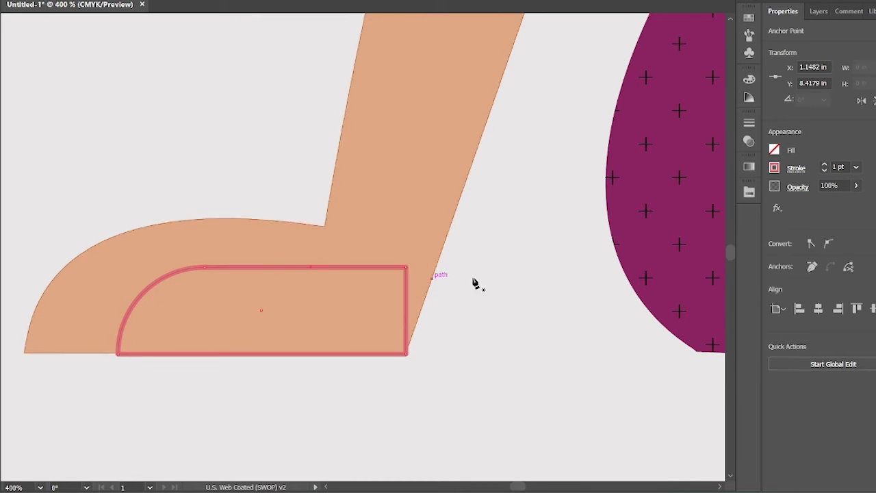
{"action": "left_click", "coordinate": [796, 168]}
{"action": "left_click", "coordinate": [315, 379]}
{"action": "left_click", "coordinate": [405, 267]}
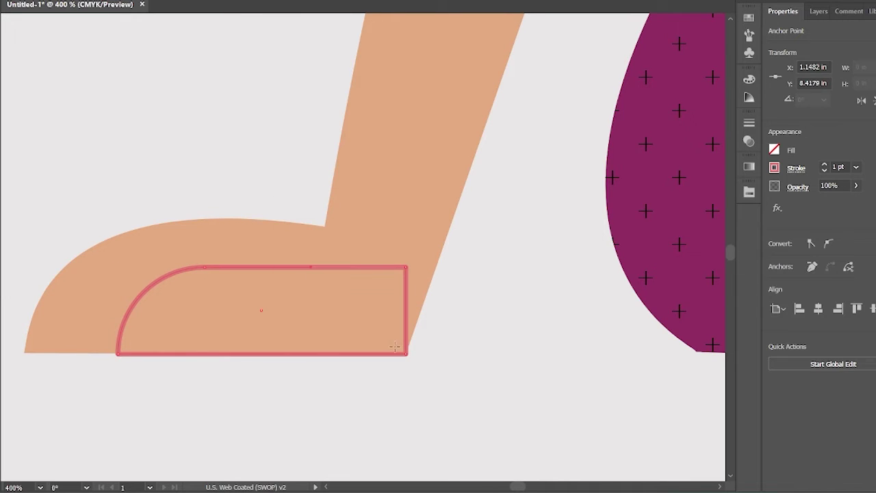
{"action": "key", "text": "Delete"}
{"action": "key", "text": "ctrl+z"}
{"action": "left_click", "coordinate": [406, 301]}
{"action": "key", "text": "Delete"}
Step: Add an anchor and reshape the outline into curved finger lines on the hand
{"action": "left_click", "coordinate": [399, 356]}
{"action": "left_click_drag", "start_coordinate": [399, 357], "coordinate": [391, 358]}
{"action": "key", "text": "ctrl+equal"}
{"action": "key", "text": "ctrl+equal"}
{"action": "key", "text": "ctrl+equal"}
{"action": "key", "text": "ctrl+equal"}
{"action": "mouse_move", "coordinate": [348, 430]}
{"action": "left_mouse_down"}
{"action": "mouse_move", "coordinate": [348, 372]}
{"action": "mouse_move", "coordinate": [354, 419]}
{"action": "left_mouse_up"}
{"action": "key", "text": "ctrl+minus"}
{"action": "key", "text": "ctrl+minus"}
{"action": "key", "text": "ctrl+minus"}
{"action": "key", "text": "ctrl+minus"}
{"action": "key", "text": "ctrl+minus"}
{"action": "key", "text": "p"}
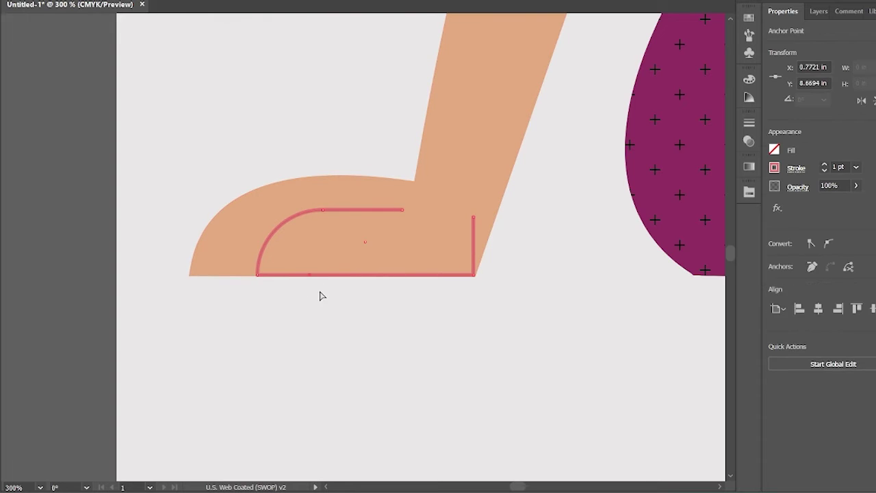
{"action": "left_click", "coordinate": [312, 276]}
{"action": "left_click_drag", "start_coordinate": [312, 276], "coordinate": [323, 330]}
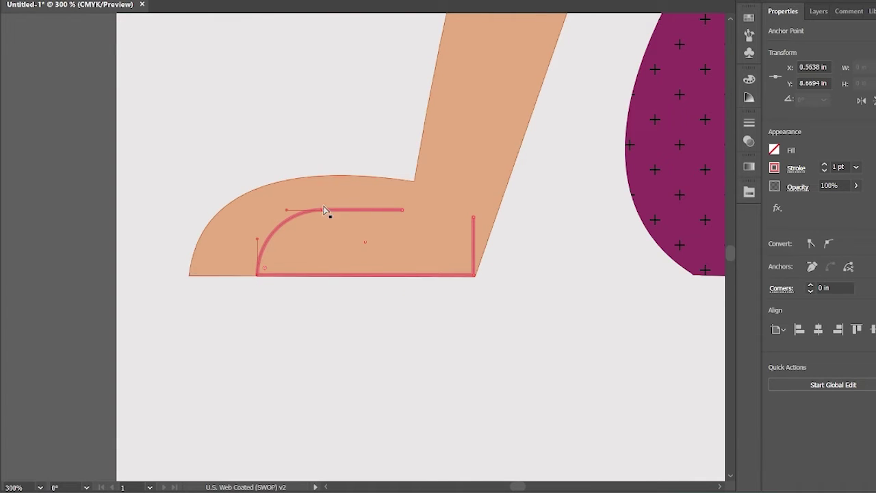
{"action": "left_click_drag", "start_coordinate": [319, 212], "coordinate": [347, 211]}
{"action": "left_click", "coordinate": [562, 207]}
Step: Duplicate the finger lines further left on the hand and fine-tune their position
{"action": "left_click_drag", "start_coordinate": [561, 206], "coordinate": [436, 320]}
{"action": "left_click", "coordinate": [201, 389]}
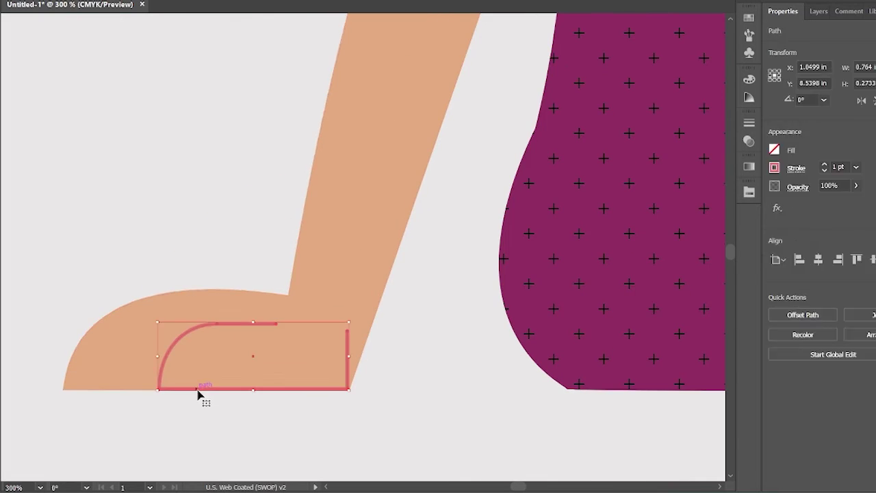
{"action": "left_click_drag", "start_coordinate": [251, 389], "coordinate": [200, 395]}
{"action": "key", "text": "Left"}
{"action": "key", "text": "Left"}
{"action": "key", "text": "Left"}
{"action": "key", "text": "Left"}
{"action": "key", "text": "Left"}
{"action": "key", "text": "Left"}
{"action": "key", "text": "Left"}
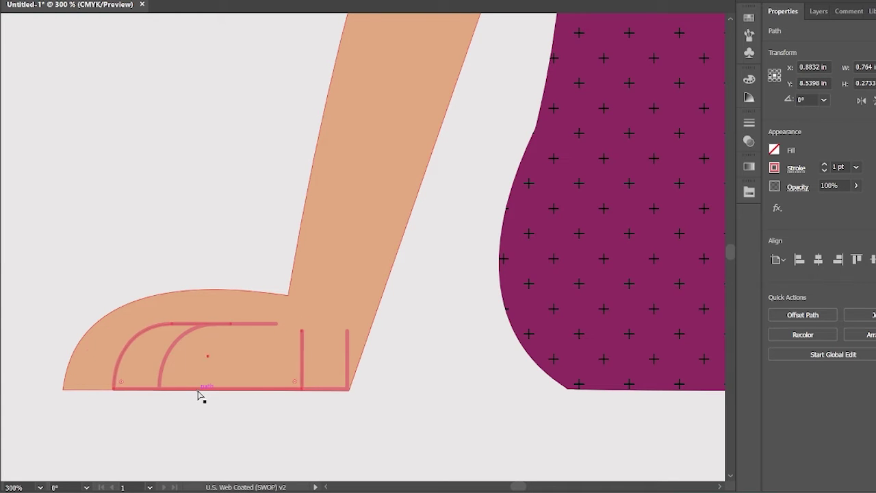
{"action": "key", "text": "Right"}
{"action": "key", "text": "Right"}
{"action": "key", "text": "Right"}
{"action": "left_click", "coordinate": [376, 344]}
{"action": "left_click_drag", "start_coordinate": [128, 361], "coordinate": [132, 361]}
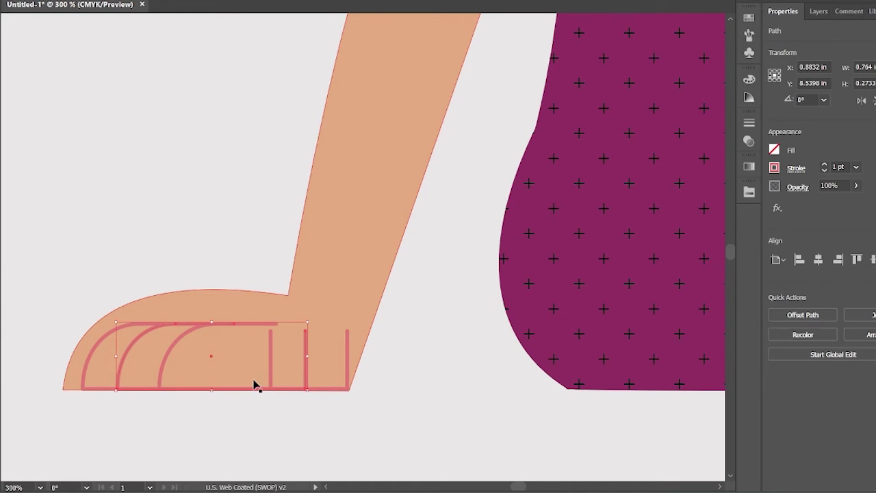
{"action": "left_click", "coordinate": [243, 386]}
{"action": "left_click", "coordinate": [198, 364]}
{"action": "left_click_drag", "start_coordinate": [198, 363], "coordinate": [322, 392]}
{"action": "key", "text": "ctrl+z"}
{"action": "left_click", "coordinate": [322, 393]}
Step: Delete the extra vertical lines and top arc segment, leaving only finger curves
{"action": "left_click", "coordinate": [347, 355]}
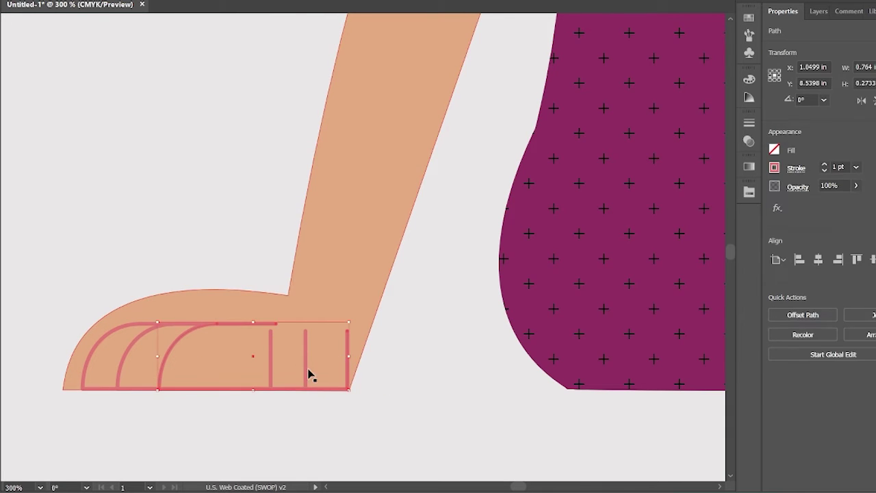
{"action": "left_click_drag", "start_coordinate": [363, 321], "coordinate": [308, 410]}
{"action": "key", "text": "Delete"}
{"action": "left_click", "coordinate": [231, 388]}
{"action": "left_click", "coordinate": [231, 387]}
{"action": "key", "text": "Delete"}
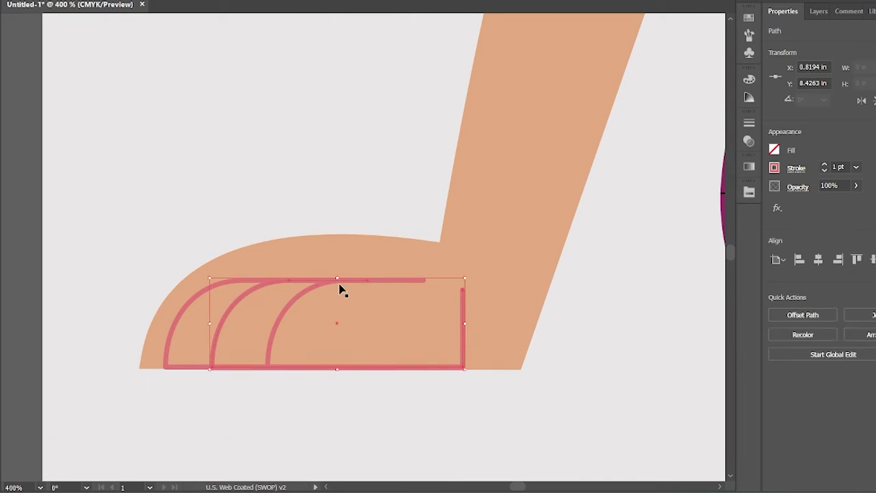
{"action": "left_click", "coordinate": [270, 291]}
{"action": "left_click", "coordinate": [374, 278]}
{"action": "left_click", "coordinate": [319, 295]}
{"action": "key", "text": "Delete"}
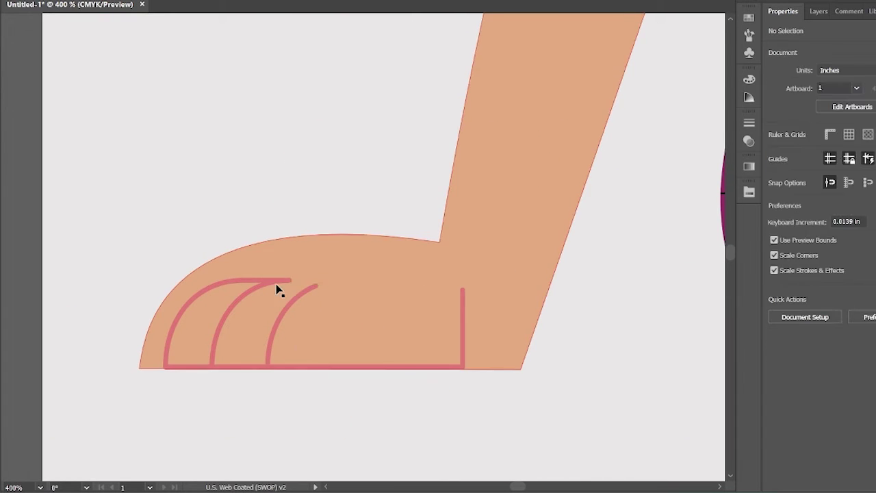
{"action": "mouse_move", "coordinate": [293, 280]}
{"action": "left_mouse_down"}
{"action": "mouse_move", "coordinate": [244, 284]}
{"action": "mouse_move", "coordinate": [293, 280]}
{"action": "left_mouse_up"}
{"action": "left_click", "coordinate": [195, 211]}
Step: Give the resting hand's finger lines a brown stroke
{"action": "key", "text": "ctrl+plus"}
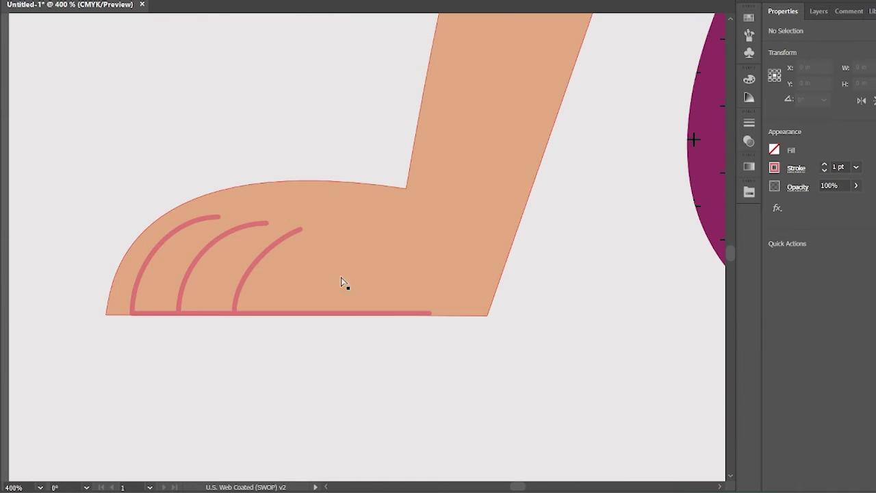
{"action": "key", "text": "Delete"}
{"action": "key", "text": "Delete"}
{"action": "left_click", "coordinate": [302, 231]}
{"action": "left_click", "coordinate": [386, 346]}
{"action": "key", "text": "ctrl+minus"}
{"action": "key", "text": "ctrl+minus"}
{"action": "key", "text": "ctrl+minus"}
{"action": "key", "text": "ctrl+minus"}
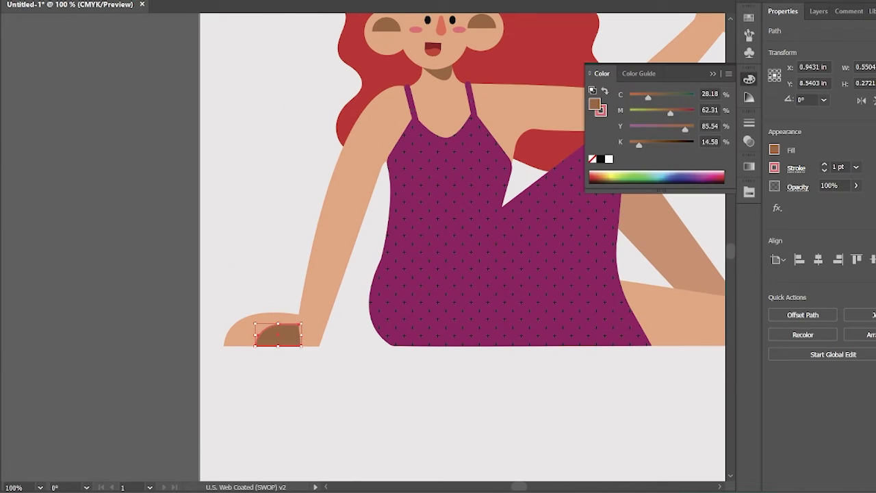
{"action": "key", "text": "ctrl+z"}
{"action": "left_click", "coordinate": [245, 248]}
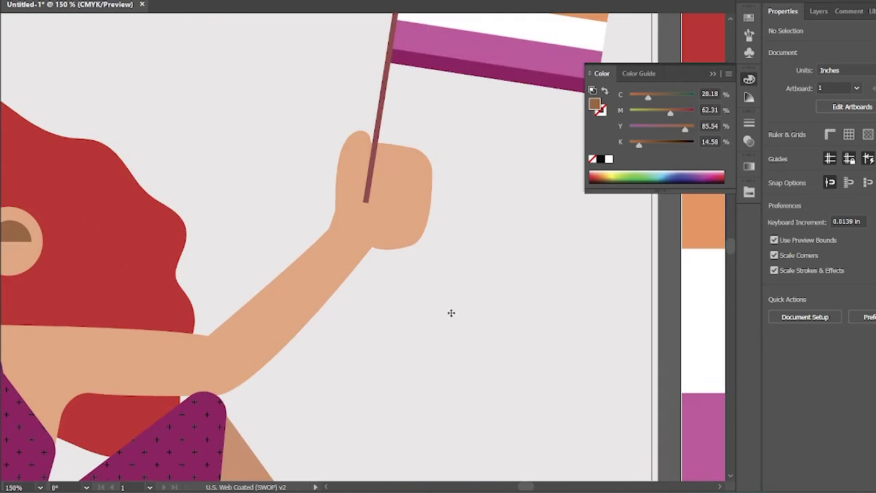
Step: Try Paintbrush strokes along the flag pole, then target Layer 7
{"action": "key", "text": "ctrl+plus"}
{"action": "key", "text": "ctrl+plus"}
{"action": "key", "text": "ctrl+plus"}
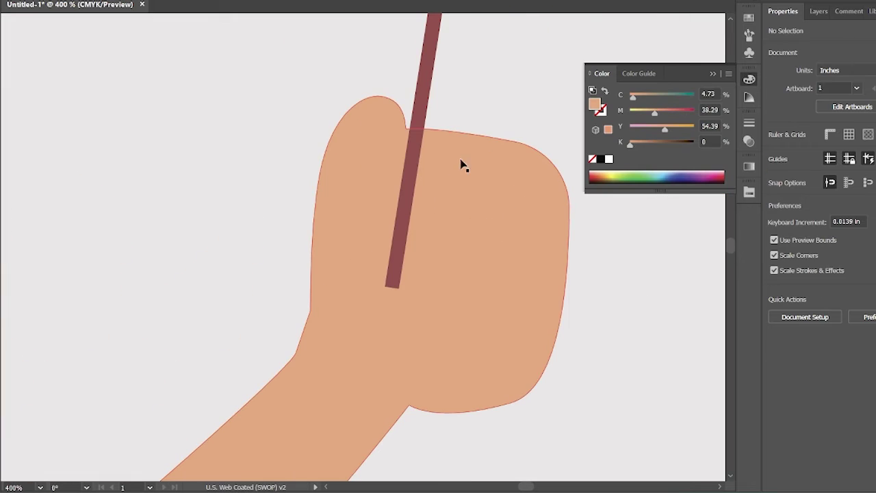
{"action": "key", "text": "b"}
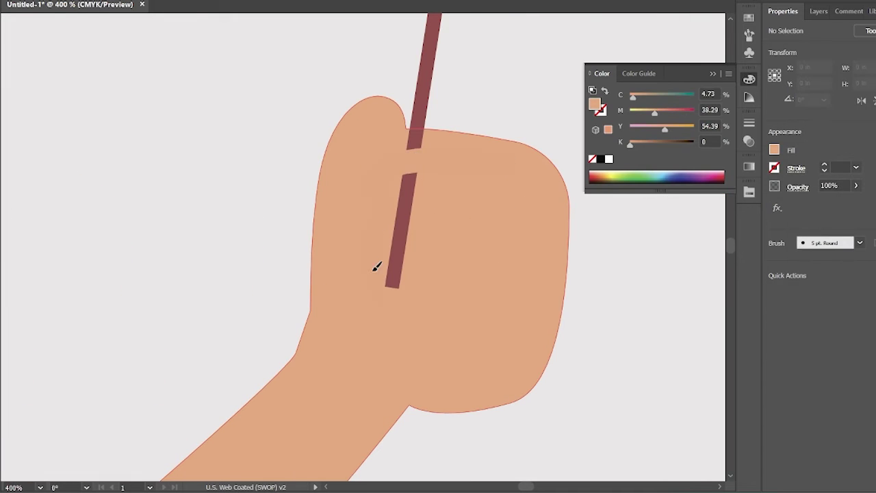
{"action": "left_click_drag", "start_coordinate": [393, 308], "coordinate": [524, 246]}
{"action": "left_click_drag", "start_coordinate": [392, 287], "coordinate": [414, 157]}
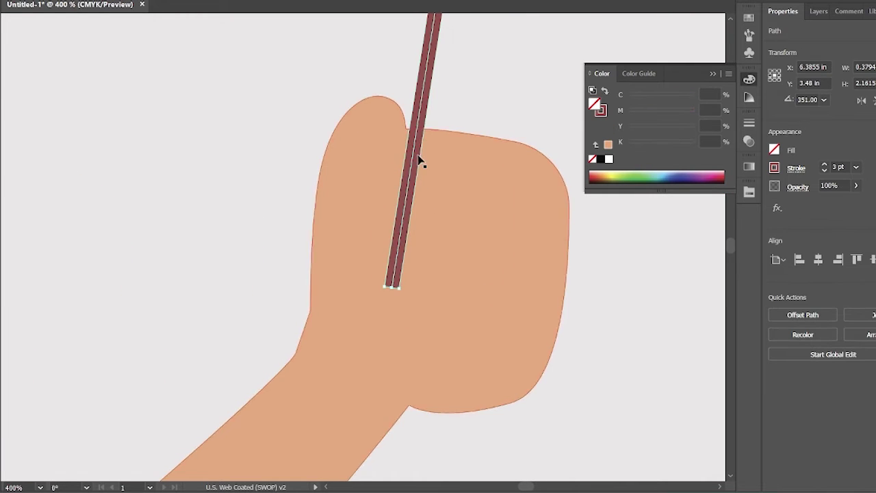
{"action": "key", "text": "v"}
{"action": "key", "text": "ctrl+shift+a"}
{"action": "left_click", "coordinate": [819, 11]}
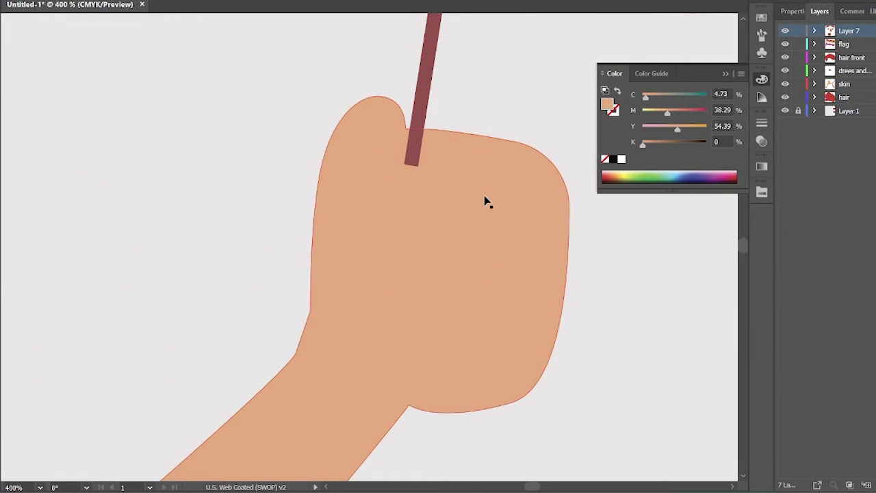
Step: Paint brown curled finger loops across the fist gripping the pole
{"action": "mouse_move", "coordinate": [249, 302]}
{"action": "left_mouse_down"}
{"action": "mouse_move", "coordinate": [483, 217]}
{"action": "mouse_move", "coordinate": [286, 261]}
{"action": "mouse_move", "coordinate": [328, 360]}
{"action": "mouse_move", "coordinate": [327, 230]}
{"action": "mouse_move", "coordinate": [215, 384]}
{"action": "mouse_move", "coordinate": [422, 208]}
{"action": "mouse_move", "coordinate": [477, 240]}
{"action": "left_mouse_up"}
{"action": "mouse_move", "coordinate": [383, 356]}
{"action": "left_mouse_down"}
{"action": "mouse_move", "coordinate": [406, 369]}
{"action": "mouse_move", "coordinate": [446, 409]}
{"action": "left_mouse_up"}
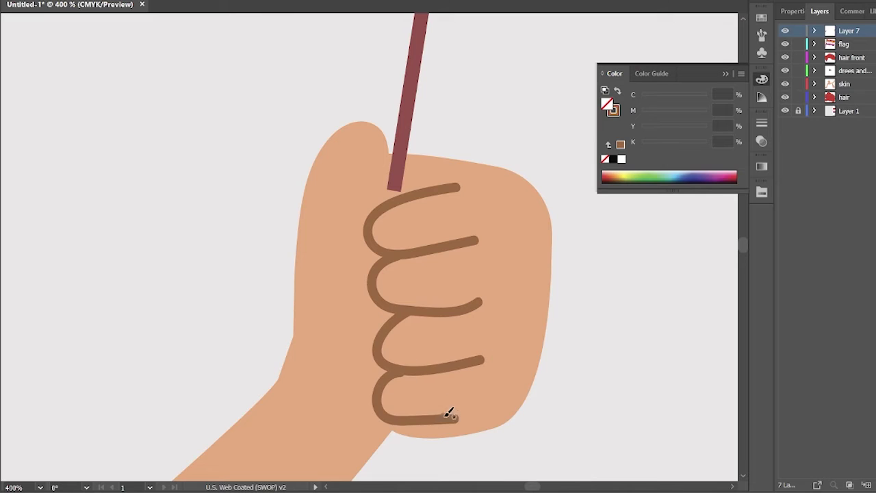
{"action": "key", "text": "ctrl+z"}
{"action": "mouse_move", "coordinate": [453, 173]}
{"action": "left_mouse_down"}
{"action": "mouse_move", "coordinate": [417, 180]}
{"action": "mouse_move", "coordinate": [477, 226]}
{"action": "left_mouse_up"}
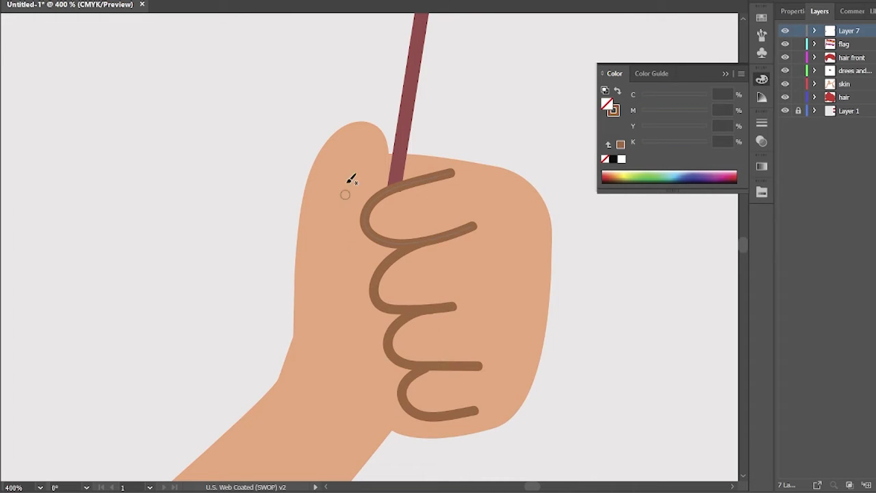
{"action": "key", "text": "ctrl+minus"}
{"action": "key", "text": "ctrl+equal"}
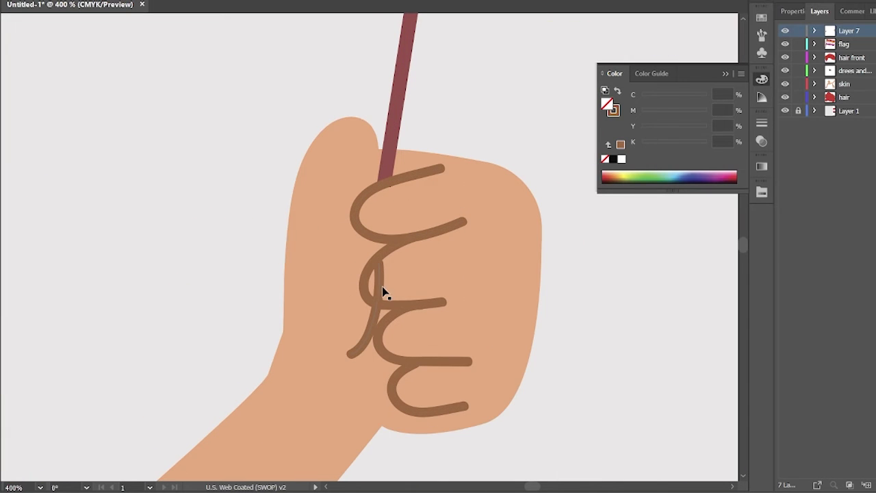
{"action": "left_click", "coordinate": [349, 152]}
Step: Drag the skin path's thumb anchors upward into a tall rounded thumb
{"action": "scroll", "coordinate": [222, 104], "scroll_direction": "up", "scroll_amount": 3}
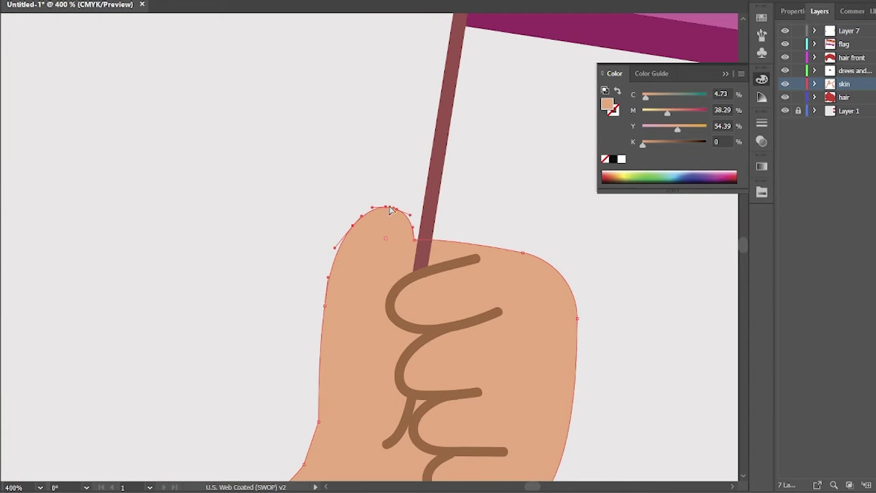
{"action": "left_click_drag", "start_coordinate": [392, 212], "coordinate": [332, 183]}
{"action": "left_click_drag", "start_coordinate": [325, 307], "coordinate": [326, 236]}
{"action": "left_click_drag", "start_coordinate": [394, 207], "coordinate": [386, 157]}
{"action": "left_click_drag", "start_coordinate": [415, 240], "coordinate": [405, 245]}
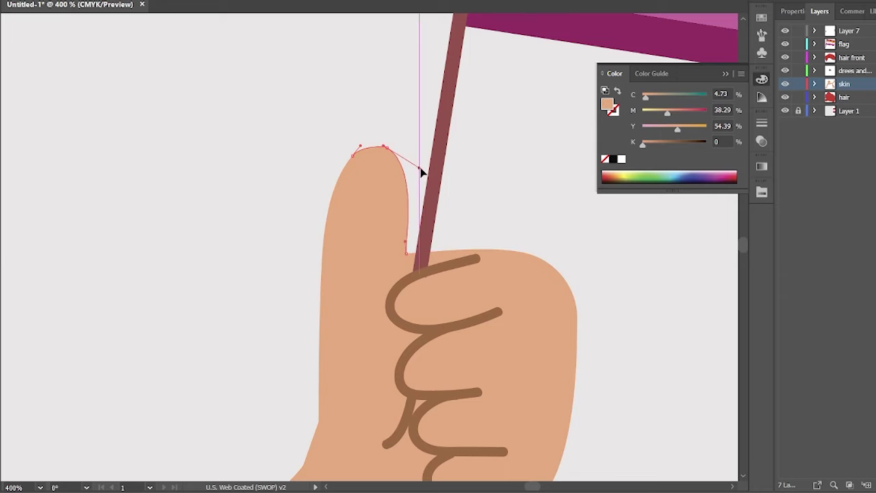
{"action": "key", "text": "ctrl+minus"}
{"action": "key", "text": "ctrl+minus"}
{"action": "key", "text": "ctrl+minus"}
{"action": "key", "text": "ctrl+minus"}
{"action": "key", "text": "ctrl+plus"}
{"action": "key", "text": "ctrl+plus"}
{"action": "key", "text": "ctrl+plus"}
{"action": "key", "text": "ctrl+plus"}
Step: Lower the thumb tip slightly and undo the earlier finger strokes
{"action": "left_click_drag", "start_coordinate": [325, 129], "coordinate": [379, 182]}
{"action": "left_click", "coordinate": [301, 142]}
{"action": "left_click", "coordinate": [235, 183]}
{"action": "scroll", "coordinate": [237, 183], "scroll_direction": "down", "scroll_amount": 3}
{"action": "left_click", "coordinate": [541, 156]}
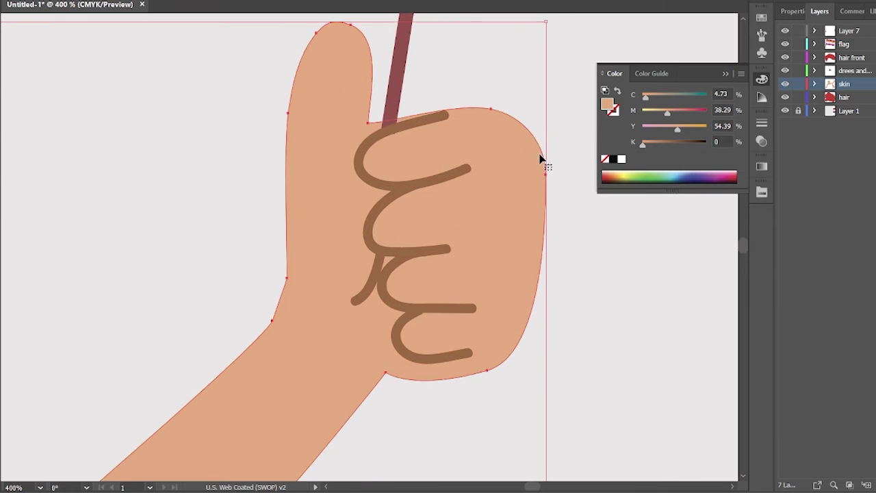
{"action": "left_click", "coordinate": [592, 274]}
{"action": "key", "text": "ctrl+z"}
{"action": "key", "text": "ctrl+z"}
{"action": "key", "text": "ctrl+z"}
{"action": "key", "text": "ctrl+z"}
{"action": "key", "text": "ctrl+z"}
{"action": "key", "text": "ctrl+z"}
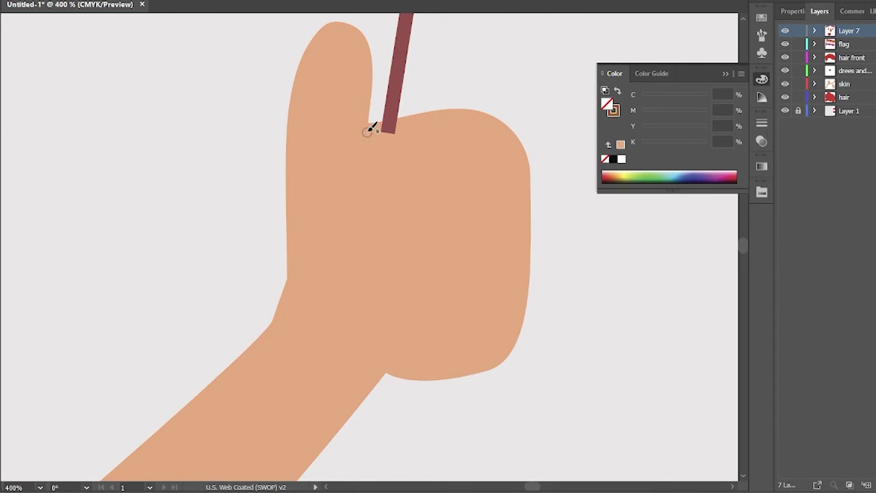
Step: Restore the thumb crease and stack five brown finger-stroke copies sized to the fist
{"action": "key", "text": "ctrl+z"}
{"action": "key", "text": "ctrl+z"}
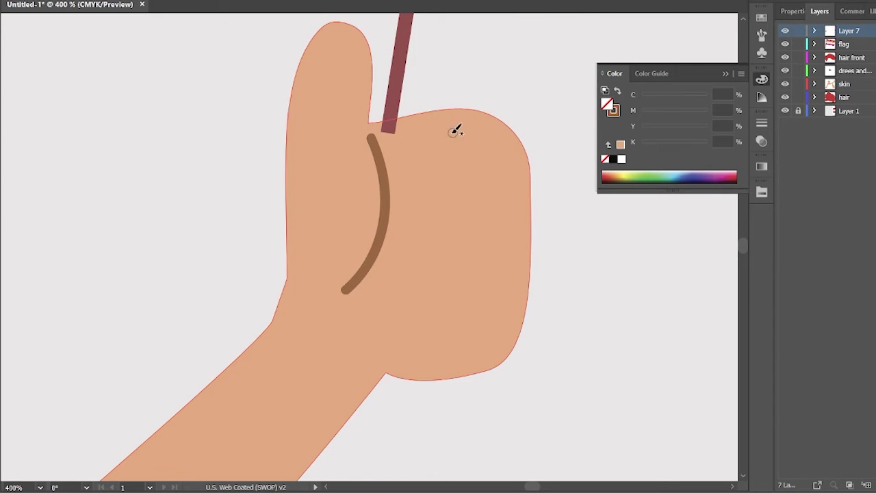
{"action": "mouse_move", "coordinate": [432, 186]}
{"action": "left_mouse_down"}
{"action": "mouse_move", "coordinate": [450, 190]}
{"action": "mouse_move", "coordinate": [468, 280]}
{"action": "left_mouse_up"}
{"action": "left_click_drag", "start_coordinate": [438, 233], "coordinate": [417, 249]}
{"action": "mouse_move", "coordinate": [463, 280]}
{"action": "left_mouse_down"}
{"action": "mouse_move", "coordinate": [477, 334]}
{"action": "mouse_move", "coordinate": [400, 211]}
{"action": "mouse_move", "coordinate": [376, 133]}
{"action": "left_mouse_up"}
{"action": "left_click_drag", "start_coordinate": [512, 329], "coordinate": [525, 372]}
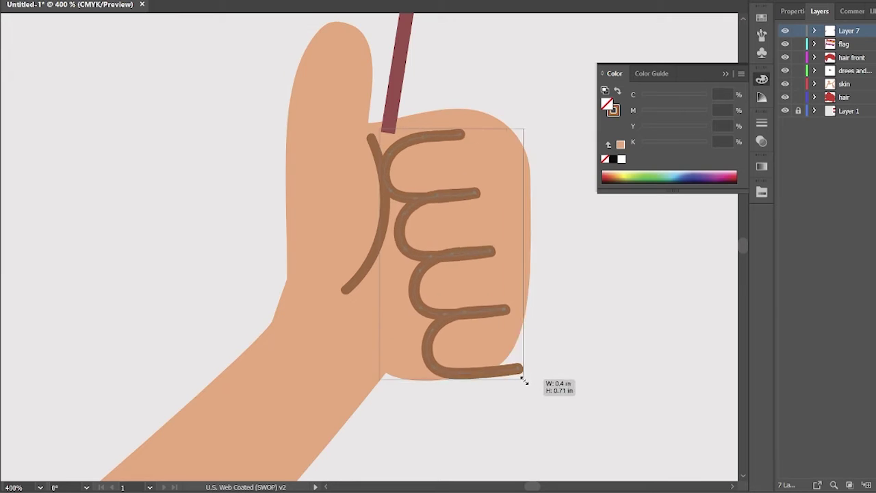
{"action": "left_click_drag", "start_coordinate": [442, 309], "coordinate": [440, 299]}
{"action": "left_click_drag", "start_coordinate": [525, 355], "coordinate": [513, 354]}
{"action": "left_click_drag", "start_coordinate": [376, 356], "coordinate": [368, 363]}
Step: Flatten the bottom finger stroke's end and reshape the curved thumb crease
{"action": "left_click", "coordinate": [599, 376]}
{"action": "left_click_drag", "start_coordinate": [508, 363], "coordinate": [502, 358]}
{"action": "left_click_drag", "start_coordinate": [377, 211], "coordinate": [285, 280]}
{"action": "left_click", "coordinate": [286, 283]}
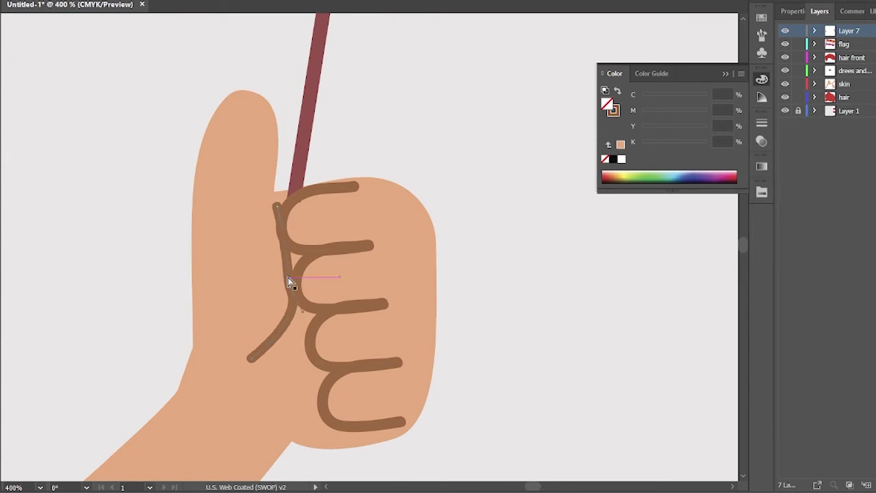
{"action": "left_click_drag", "start_coordinate": [284, 313], "coordinate": [285, 313]}
{"action": "key", "text": "ctrl+0"}
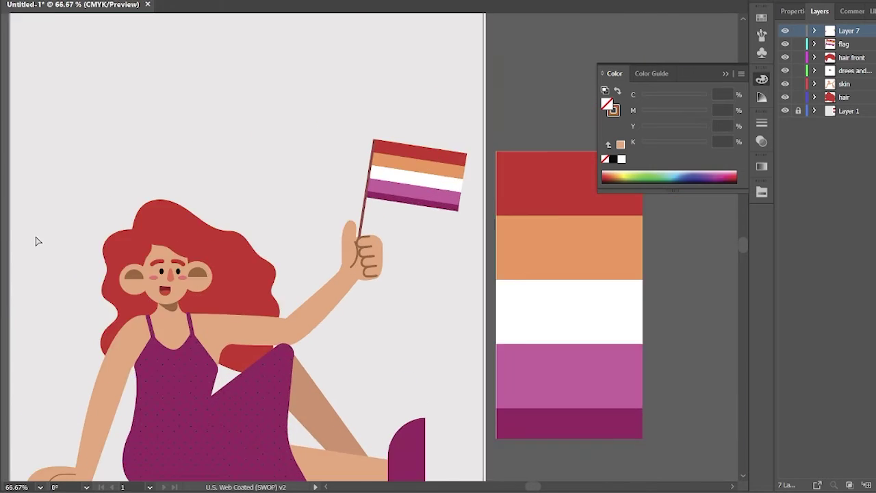
{"action": "key", "text": "ctrl+plus"}
{"action": "key", "text": "ctrl+plus"}
{"action": "key", "text": "ctrl+plus"}
{"action": "key", "text": "ctrl+plus"}
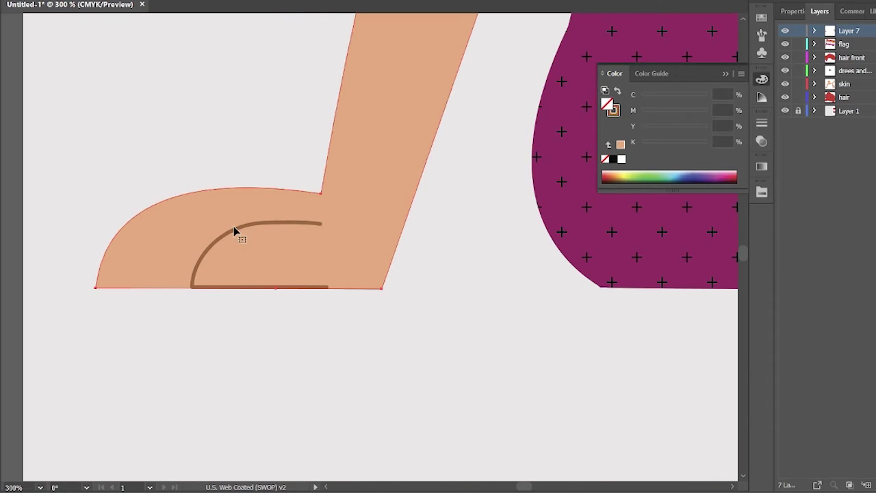
Step: Apply a bold brown brush to the resting hand's crease line and zoom out to check it
{"action": "left_click", "coordinate": [235, 233]}
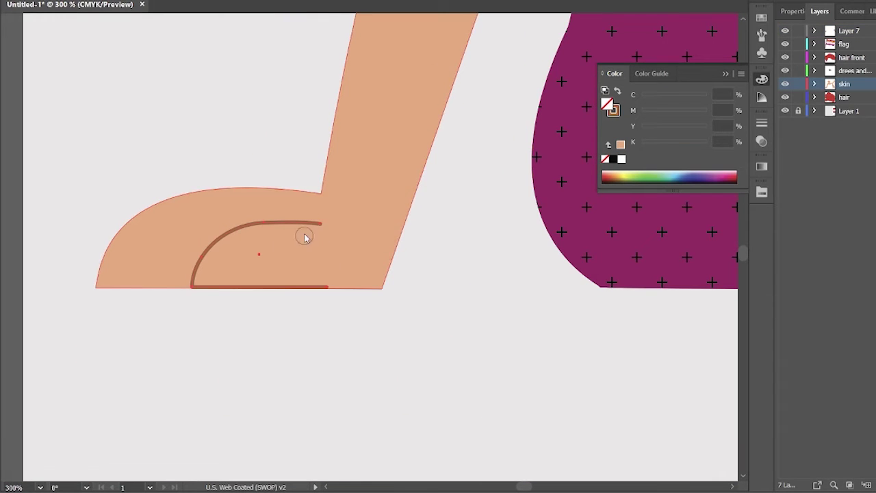
{"action": "key", "text": "Return"}
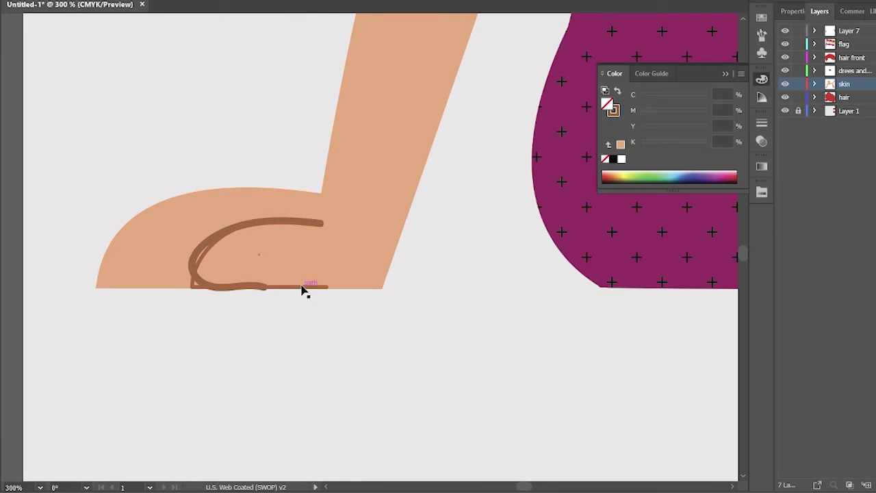
{"action": "left_click", "coordinate": [329, 377]}
{"action": "key", "text": "ctrl+minus"}
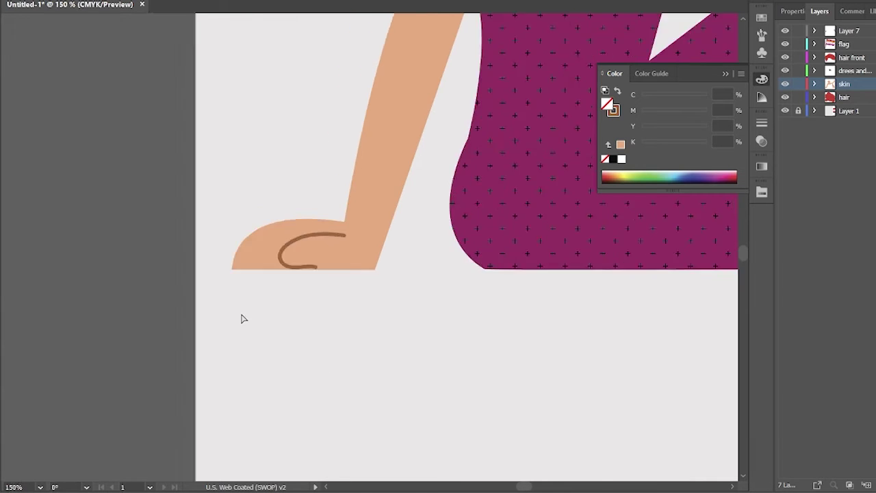
{"action": "key", "text": "ctrl+minus"}
{"action": "key", "text": "ctrl+plus"}
{"action": "key", "text": "ctrl+plus"}
{"action": "scroll", "coordinate": [352, 206], "scroll_direction": "up", "scroll_amount": 3}
{"action": "scroll", "coordinate": [352, 205], "scroll_direction": "right", "scroll_amount": 8}
{"action": "scroll", "coordinate": [420, 337], "scroll_direction": "left", "scroll_amount": 5}
{"action": "key", "text": "ctrl+0"}
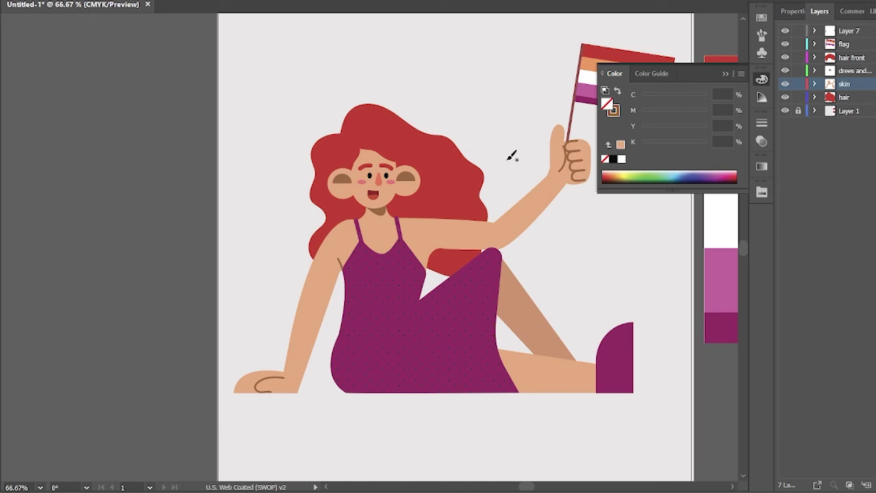
Step: Zoom in on the magenta shoe and ready the Blob Brush with nothing selected
{"action": "key", "text": "ctrl+1"}
{"action": "scroll", "coordinate": [411, 219], "scroll_direction": "right", "scroll_amount": 4}
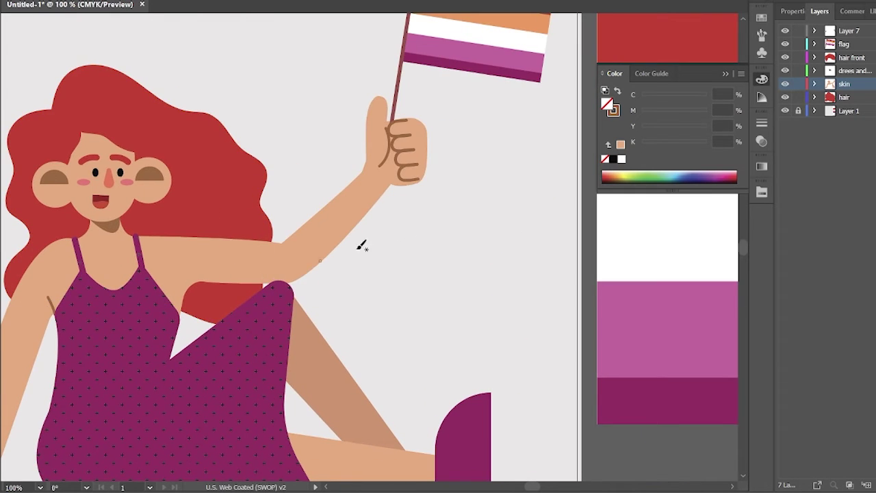
{"action": "scroll", "coordinate": [409, 239], "scroll_direction": "up", "scroll_amount": 3}
{"action": "scroll", "coordinate": [424, 191], "scroll_direction": "right", "scroll_amount": 1}
{"action": "key", "text": "v"}
{"action": "scroll", "coordinate": [381, 314], "scroll_direction": "down", "scroll_amount": 5}
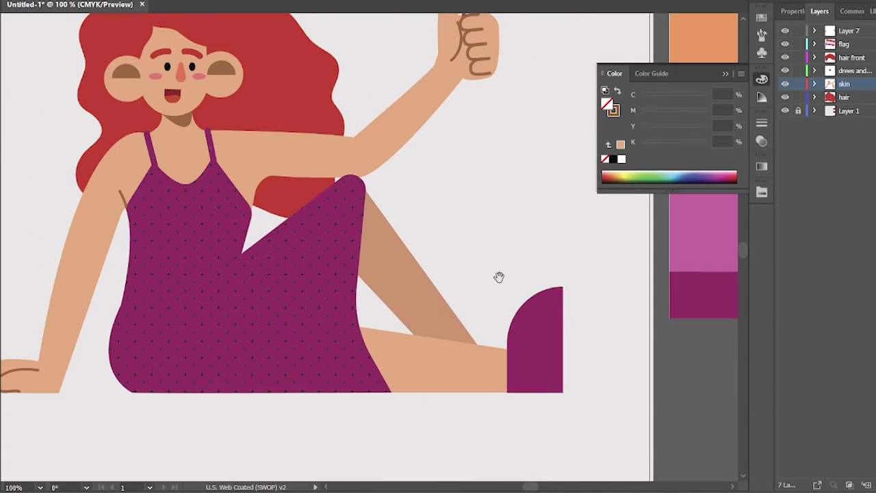
{"action": "scroll", "coordinate": [507, 280], "scroll_direction": "right", "scroll_amount": 4}
{"action": "key", "text": "shift+b"}
{"action": "key", "text": "ctrl+plus"}
{"action": "key", "text": "ctrl+plus"}
{"action": "key", "text": "ctrl+plus"}
{"action": "scroll", "coordinate": [423, 133], "scroll_direction": "up", "scroll_amount": 3}
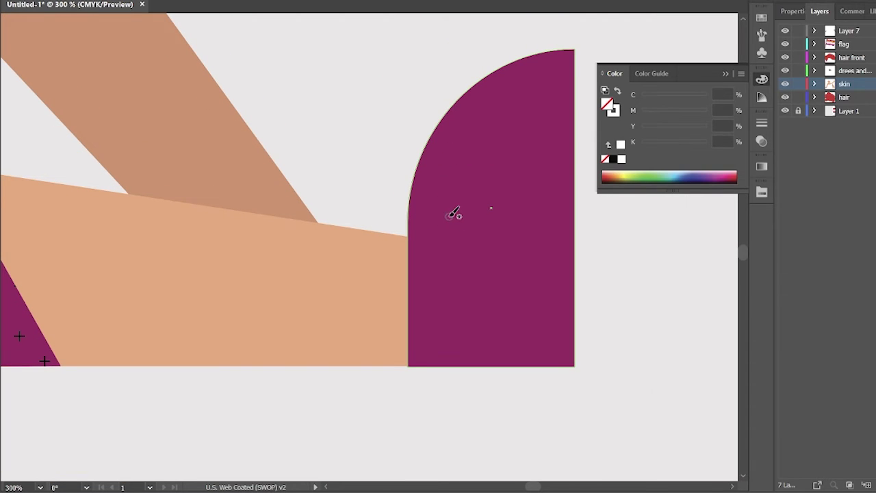
{"action": "key", "text": "ctrl+shift+a"}
Step: Paint a small white loop on the shoe, undoing a stray zigzag
{"action": "left_click_drag", "start_coordinate": [464, 243], "coordinate": [473, 181]}
{"action": "key", "text": "ctrl+z"}
{"action": "left_click_drag", "start_coordinate": [422, 214], "coordinate": [429, 209]}
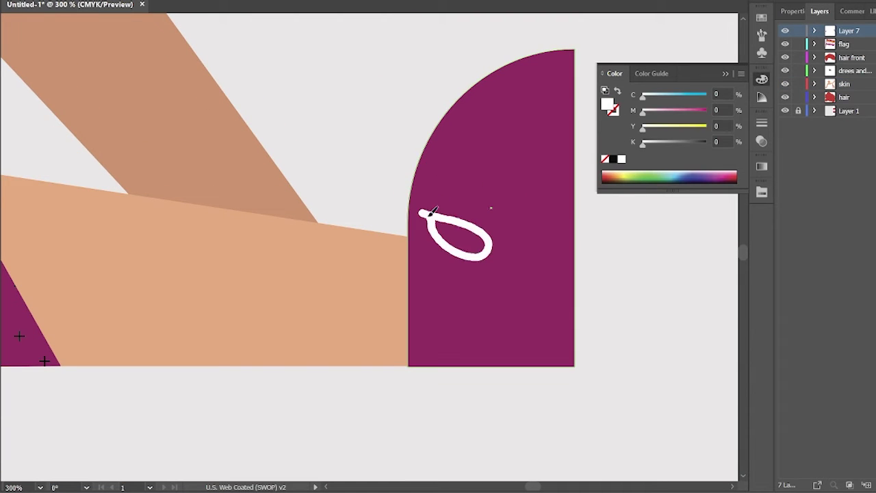
{"action": "left_click_drag", "start_coordinate": [435, 267], "coordinate": [437, 269]}
{"action": "key", "text": "ctrl+minus"}
{"action": "key", "text": "ctrl+minus"}
{"action": "key", "text": "ctrl+minus"}
{"action": "key", "text": "ctrl+minus"}
{"action": "key", "text": "ctrl+plus"}
{"action": "key", "text": "ctrl+plus"}
{"action": "key", "text": "ctrl+plus"}
{"action": "key", "text": "ctrl+plus"}
Step: Sample the pink flag stripe colour and fit the whole artboard in view
{"action": "left_click_drag", "start_coordinate": [182, 196], "coordinate": [597, 370]}
{"action": "left_click_drag", "start_coordinate": [365, 132], "coordinate": [153, 313]}
{"action": "left_click", "coordinate": [685, 308]}
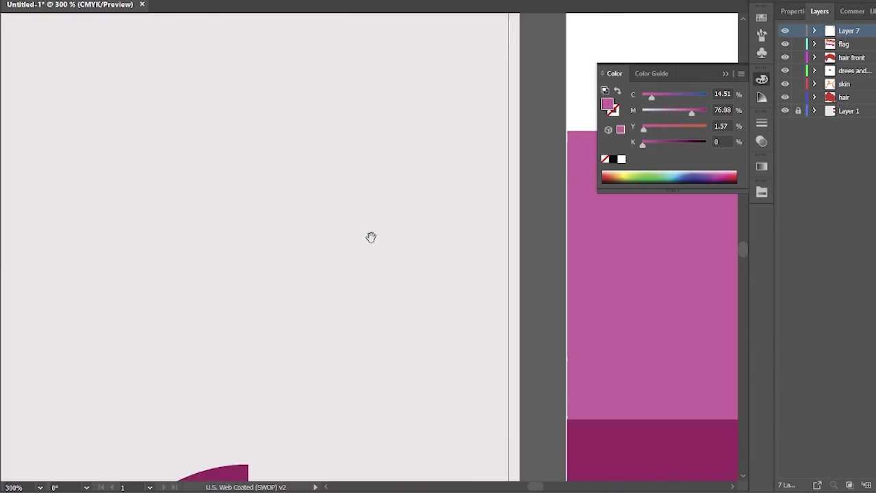
{"action": "key", "text": "ctrl+0"}
{"action": "key", "text": "ctrl+shift+a"}
Step: Select all shapes sharing the dress's fill colour and recolour them with the flag's pink
{"action": "left_click", "coordinate": [601, 388]}
{"action": "left_click", "coordinate": [123, 0]}
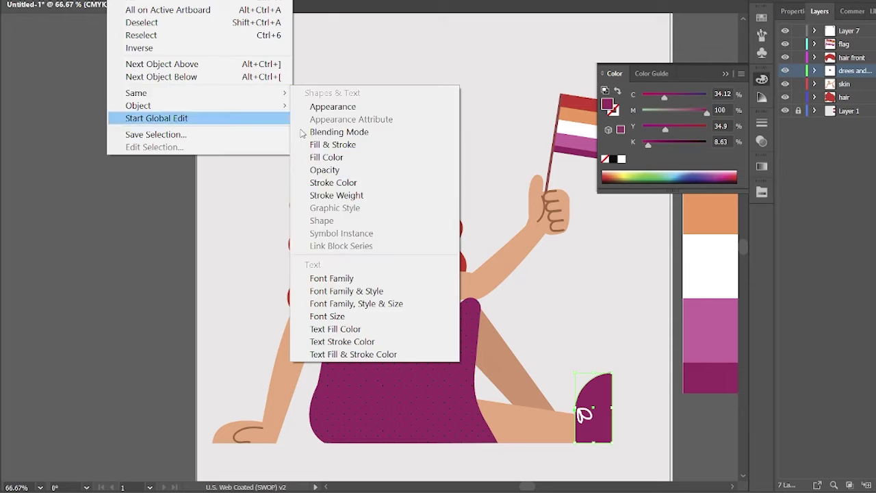
{"action": "left_click", "coordinate": [322, 158]}
{"action": "left_click", "coordinate": [685, 342]}
Step: Draw a triangular fold at the dress edge, fill it dark magenta and send it behind the dress
{"action": "scroll", "coordinate": [323, 401], "scroll_direction": "down", "scroll_amount": 2}
{"action": "scroll", "coordinate": [322, 401], "scroll_direction": "right", "scroll_amount": 4}
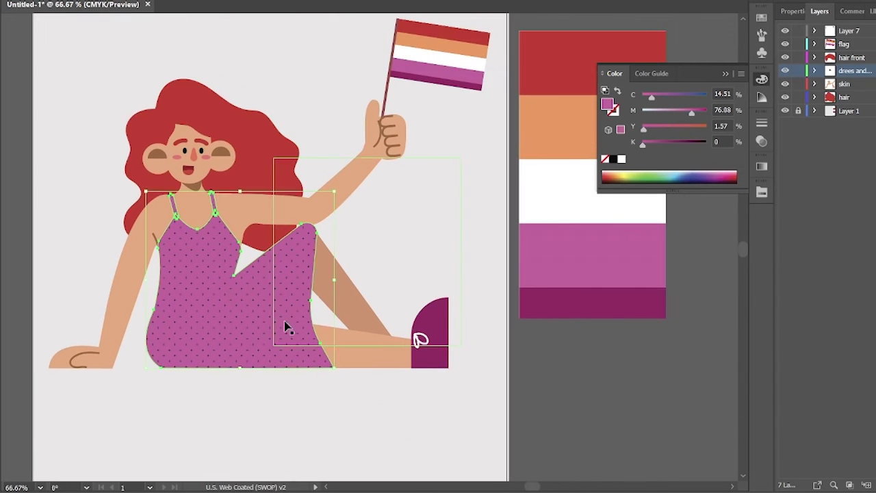
{"action": "left_click", "coordinate": [349, 369]}
{"action": "left_click", "coordinate": [297, 368]}
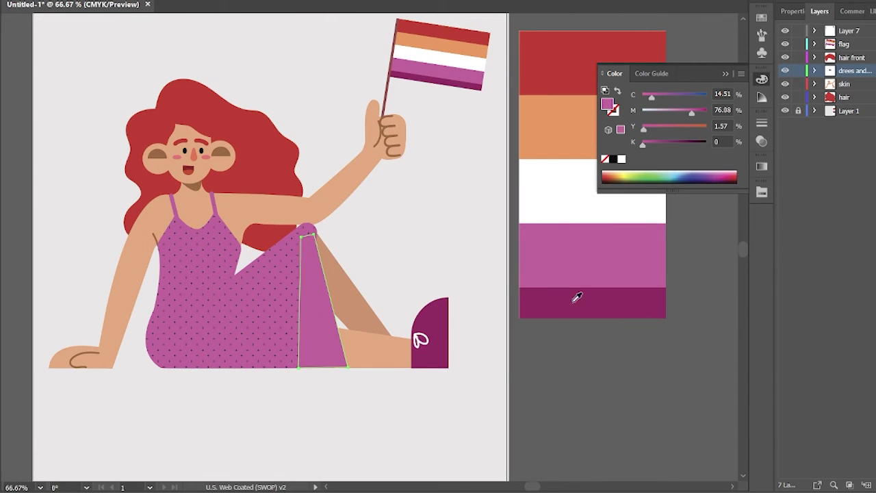
{"action": "left_click", "coordinate": [314, 234]}
{"action": "key", "text": "i"}
{"action": "left_click", "coordinate": [575, 303]}
{"action": "key", "text": "v"}
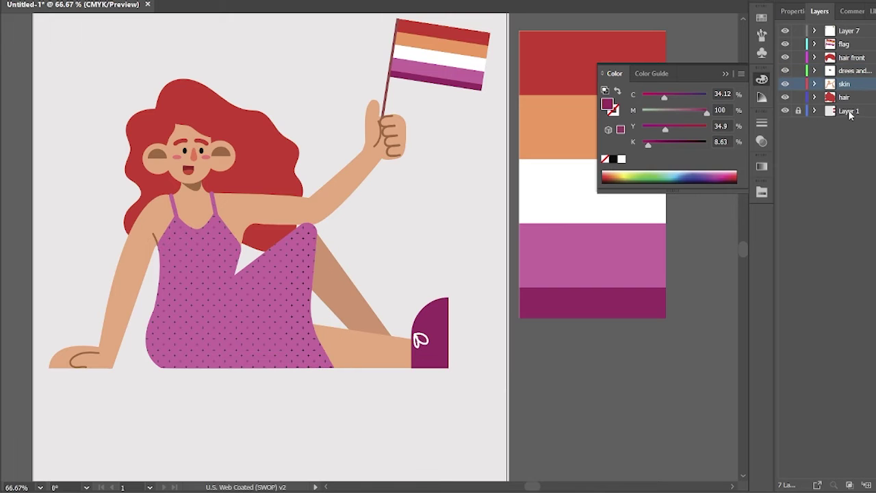
{"action": "key", "text": "i"}
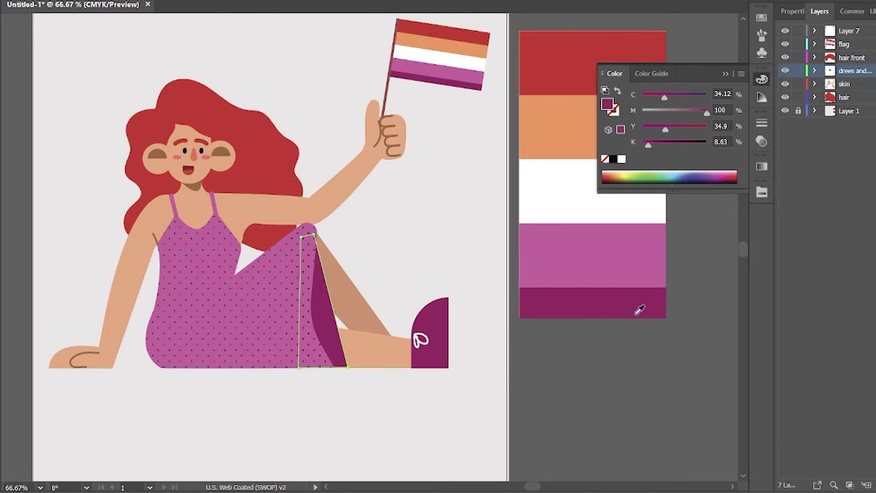
{"action": "left_click", "coordinate": [339, 327]}
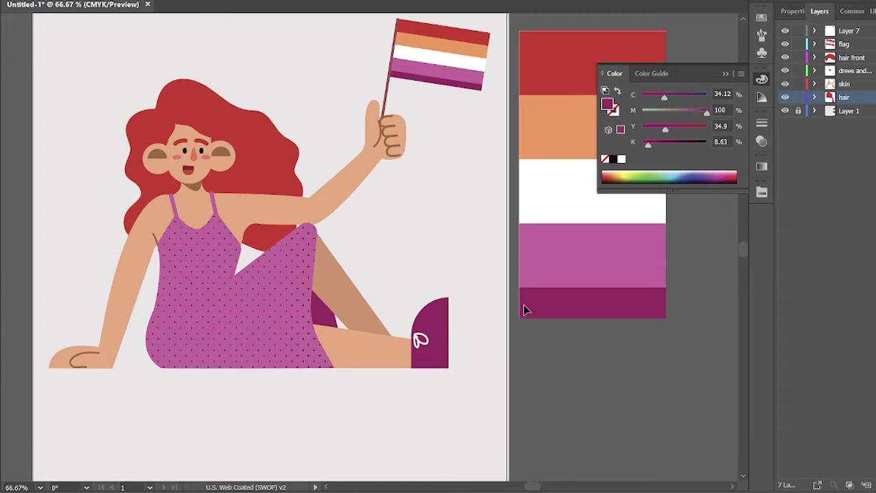
Step: Select the dress, hide the other layers and select everything sharing the dress's opacity
{"action": "left_click_drag", "start_coordinate": [284, 352], "coordinate": [296, 368]}
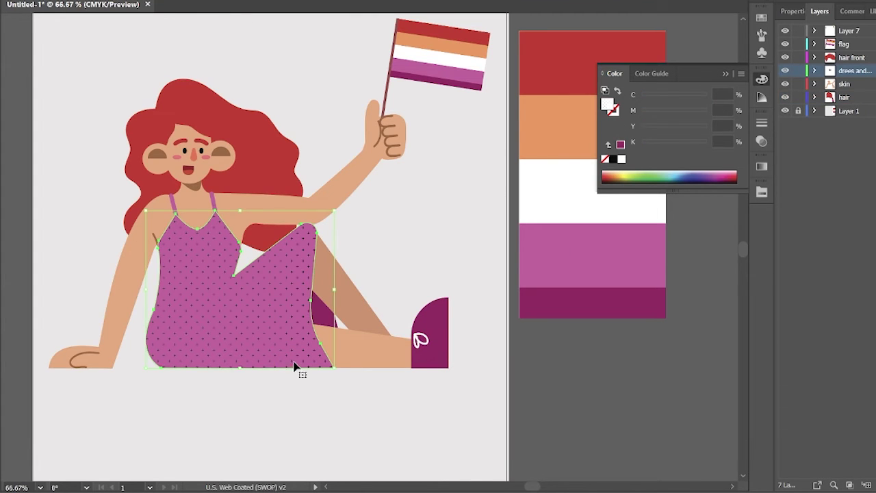
{"action": "left_click", "coordinate": [785, 70], "text": "alt"}
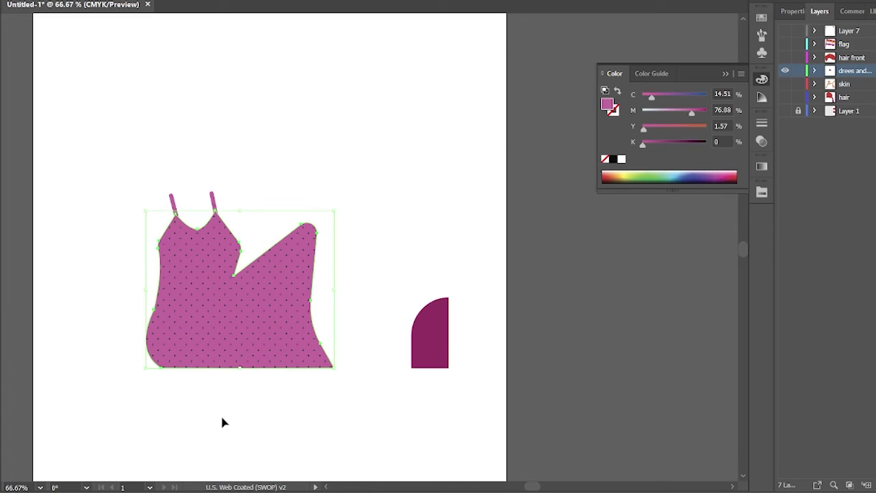
{"action": "left_click", "coordinate": [166, 4]}
{"action": "mouse_move", "coordinate": [241, 156]}
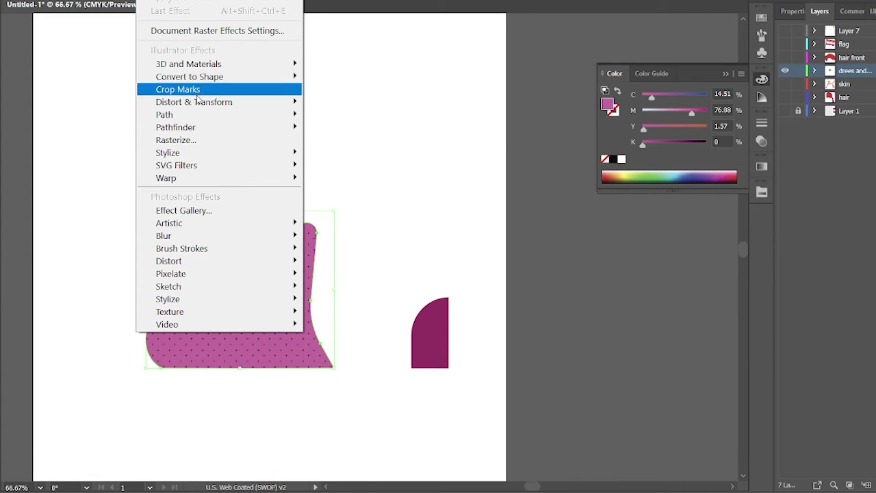
{"action": "left_click", "coordinate": [329, 170]}
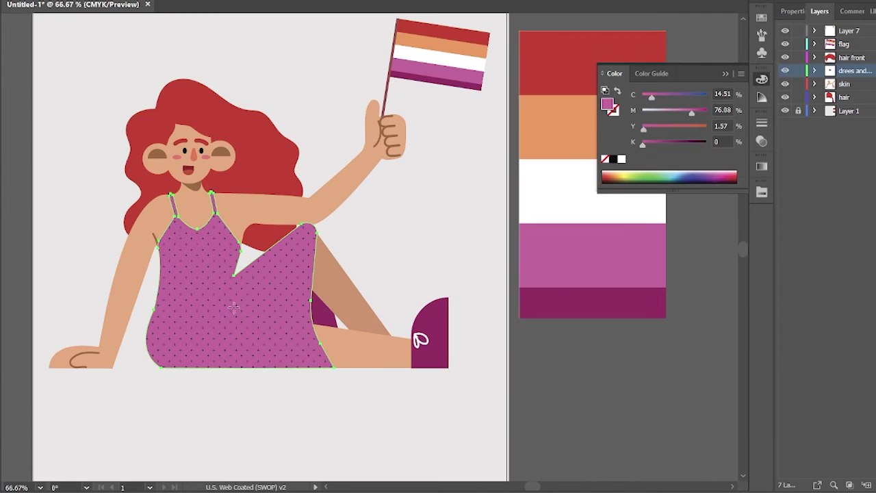
Step: Apply a diagonal linear gradient to the dress, from the flag's pink stripe to dark magenta
{"action": "key", "text": "g"}
{"action": "left_click", "coordinate": [816, 276]}
{"action": "mouse_move", "coordinate": [335, 345]}
{"action": "left_mouse_down"}
{"action": "mouse_move", "coordinate": [250, 274]}
{"action": "mouse_move", "coordinate": [149, 252]}
{"action": "left_mouse_up"}
{"action": "left_click", "coordinate": [807, 259]}
{"action": "left_click", "coordinate": [775, 374]}
{"action": "left_click", "coordinate": [777, 398]}
{"action": "left_click", "coordinate": [599, 244]}
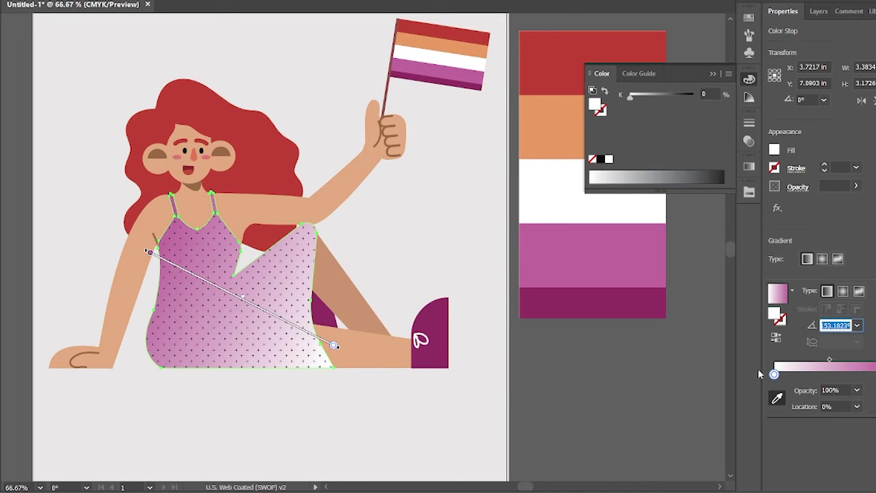
{"action": "left_click", "coordinate": [640, 301]}
{"action": "left_click", "coordinate": [571, 372]}
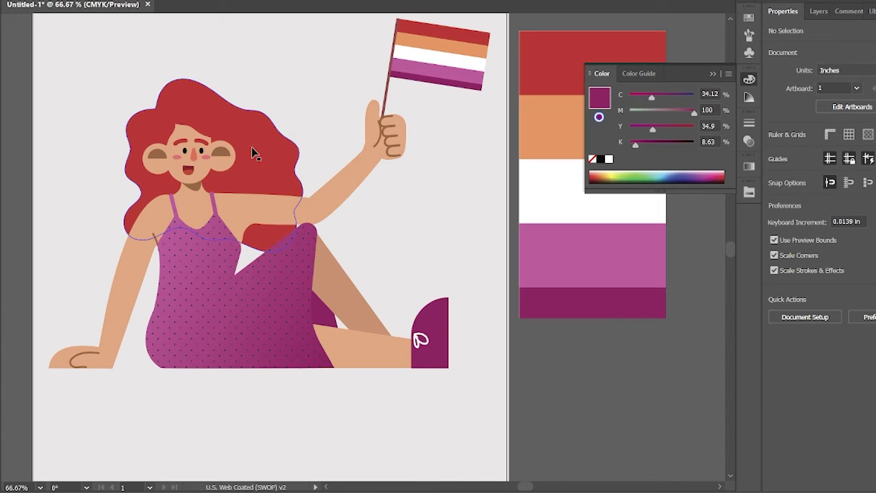
Step: Draw an oval to the left of the artboard
{"action": "left_click", "coordinate": [286, 152]}
{"action": "left_click", "coordinate": [579, 335]}
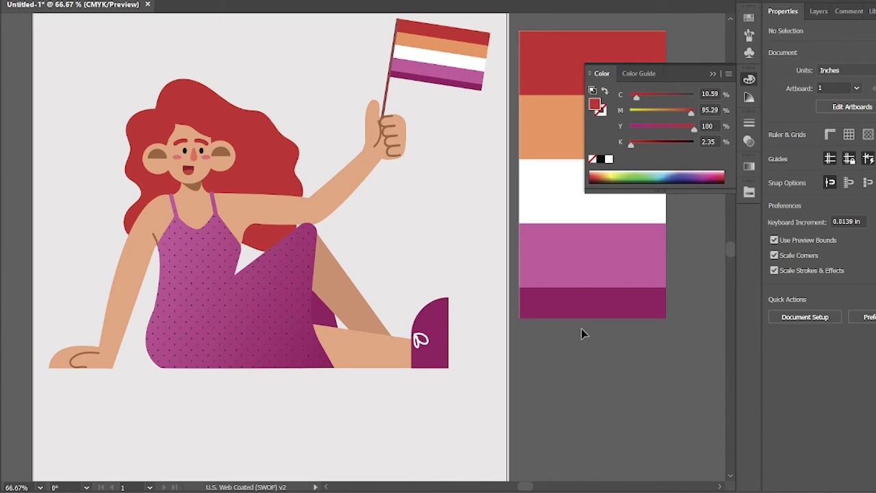
{"action": "key", "text": "ctrl+minus"}
{"action": "key", "text": "ctrl+minus"}
{"action": "key", "text": "l"}
{"action": "mouse_move", "coordinate": [50, 115]}
{"action": "left_mouse_down"}
{"action": "mouse_move", "coordinate": [130, 186]}
{"action": "mouse_move", "coordinate": [123, 189]}
{"action": "left_mouse_up"}
Step: Fill the oval with the dress pink, add an orange circle, and reshape a larger pink circle into a bowl
{"action": "key", "text": "i"}
{"action": "left_click", "coordinate": [337, 243]}
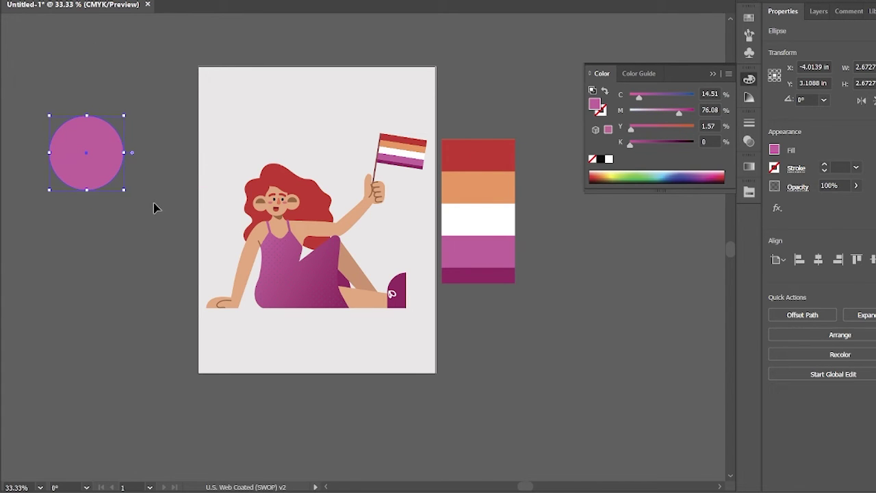
{"action": "key", "text": "ctrl+shift+a"}
{"action": "left_click_drag", "start_coordinate": [59, 218], "coordinate": [97, 249]}
{"action": "left_click_drag", "start_coordinate": [87, 115], "coordinate": [87, 61]}
{"action": "left_click_drag", "start_coordinate": [78, 135], "coordinate": [84, 166]}
{"action": "key", "text": "ctrl+z"}
{"action": "left_click_drag", "start_coordinate": [124, 190], "coordinate": [52, 171]}
{"action": "left_click_drag", "start_coordinate": [106, 120], "coordinate": [104, 295]}
{"action": "left_click_drag", "start_coordinate": [86, 215], "coordinate": [104, 172]}
Step: Draw a stem under the orange flower and copy it into three flowers set above the bowl
{"action": "key", "text": "p"}
{"action": "left_click", "coordinate": [99, 164]}
{"action": "left_click", "coordinate": [99, 199]}
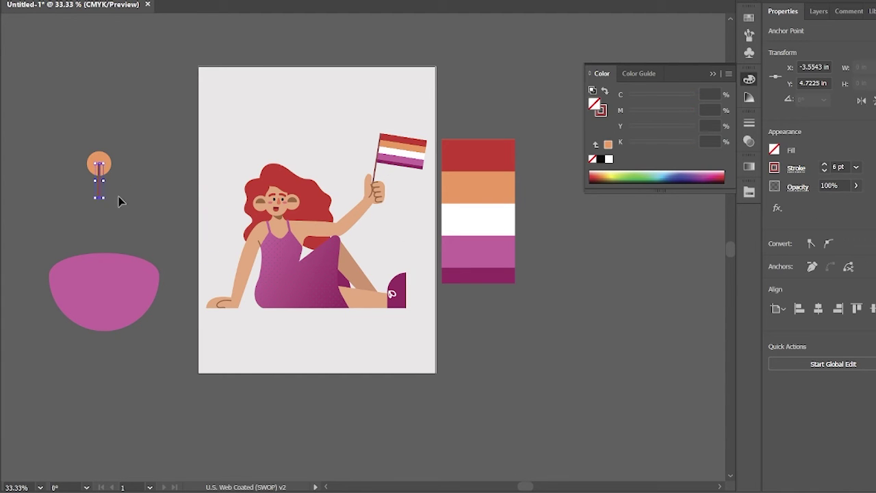
{"action": "key", "text": "v"}
{"action": "left_click", "coordinate": [88, 171]}
{"action": "left_click_drag", "start_coordinate": [89, 172], "coordinate": [145, 186]}
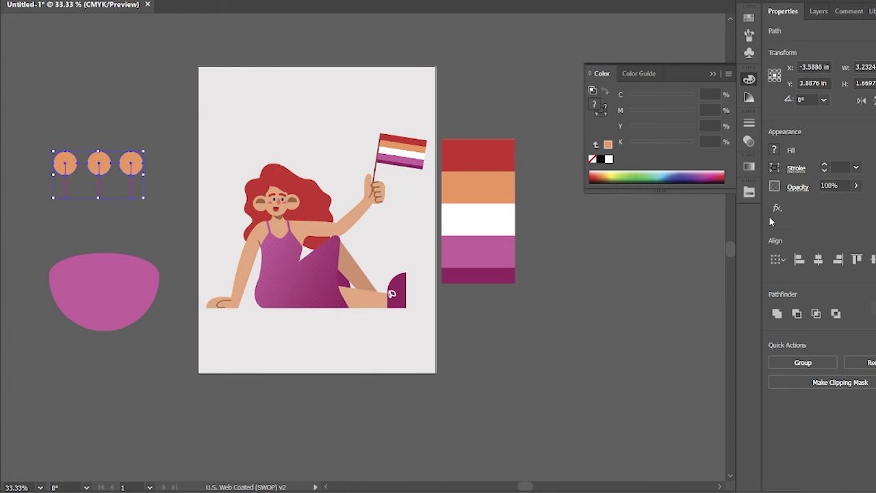
{"action": "left_click", "coordinate": [870, 276]}
{"action": "left_click", "coordinate": [34, 149]}
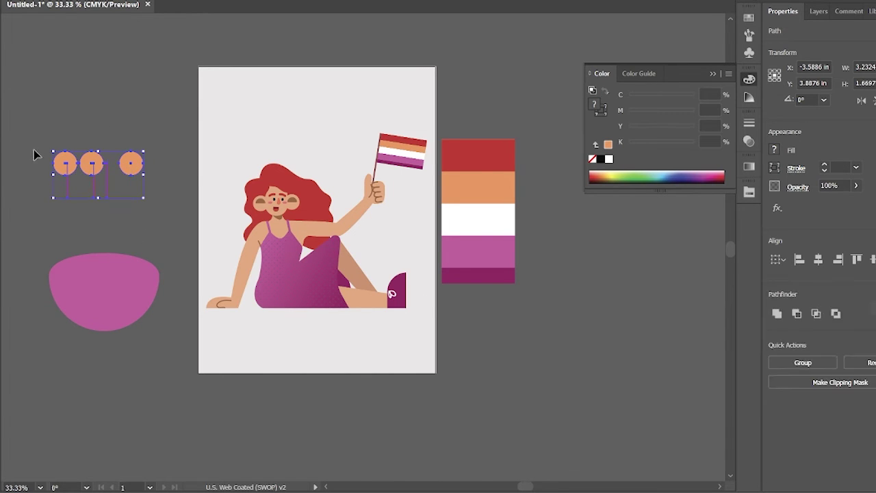
{"action": "left_click", "coordinate": [133, 187]}
{"action": "left_click_drag", "start_coordinate": [36, 163], "coordinate": [147, 186]}
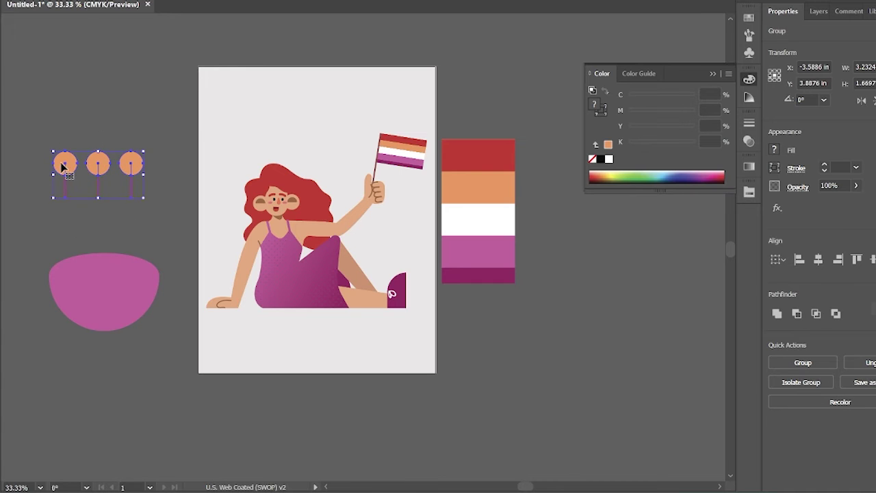
{"action": "left_click_drag", "start_coordinate": [100, 163], "coordinate": [100, 228]}
{"action": "left_click", "coordinate": [32, 176]}
Step: Nudge the flowers into place above the bowl and make the stems dark red
{"action": "key", "text": "ctrl+equal"}
{"action": "key", "text": "ctrl+equal"}
{"action": "left_click_drag", "start_coordinate": [108, 275], "coordinate": [608, 195]}
{"action": "left_click", "coordinate": [328, 277]}
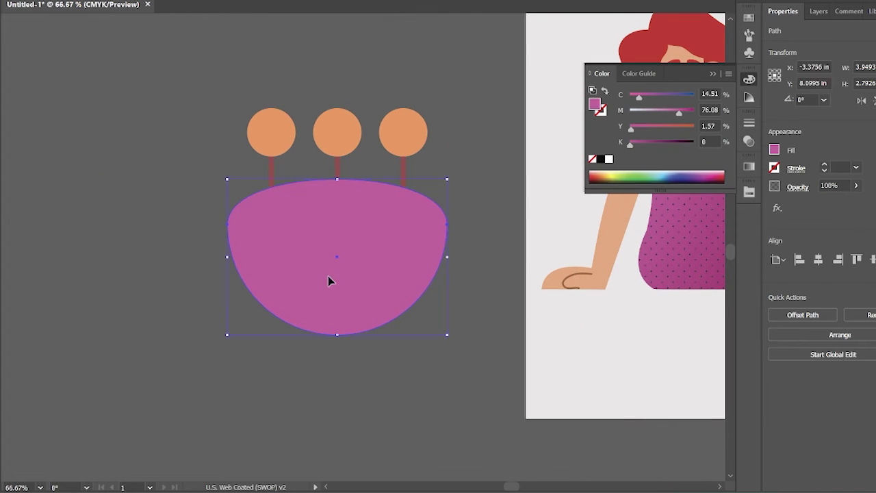
{"action": "mouse_move", "coordinate": [383, 135]}
{"action": "left_mouse_down"}
{"action": "mouse_move", "coordinate": [425, 111]}
{"action": "mouse_move", "coordinate": [389, 129]}
{"action": "left_mouse_up"}
{"action": "left_click", "coordinate": [308, 178]}
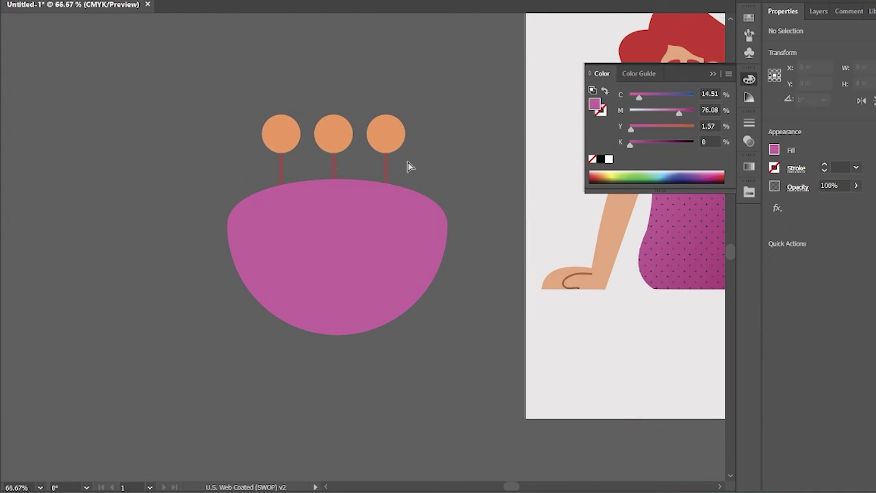
{"action": "double_click", "coordinate": [601, 109]}
{"action": "left_click", "coordinate": [804, 276]}
{"action": "left_click", "coordinate": [180, 201]}
{"action": "scroll", "coordinate": [309, 265], "scroll_direction": "right", "scroll_amount": 10}
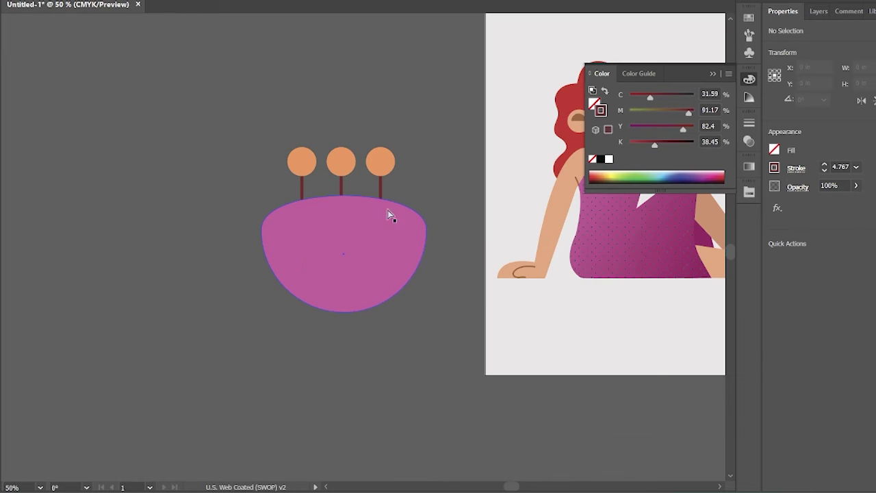
Step: Add a light pink rectangle strip along the shoe's right side
{"action": "key", "text": "ctrl+equal"}
{"action": "key", "text": "ctrl+equal"}
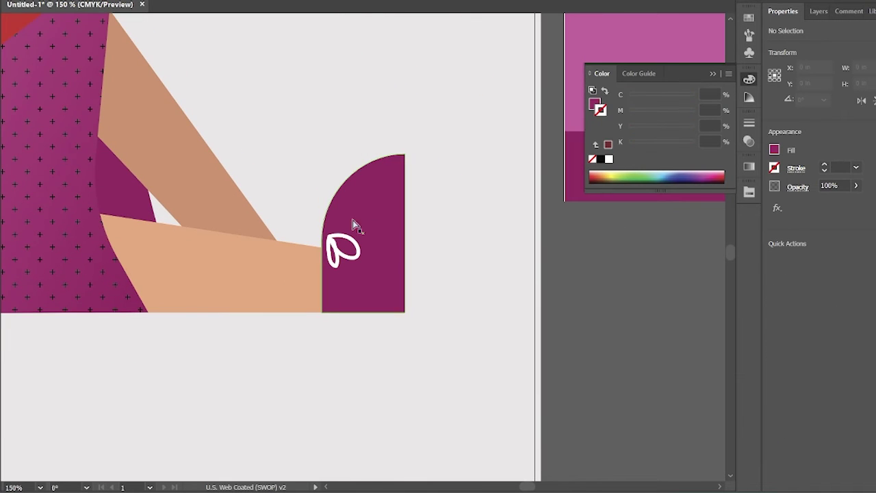
{"action": "left_click", "coordinate": [365, 227]}
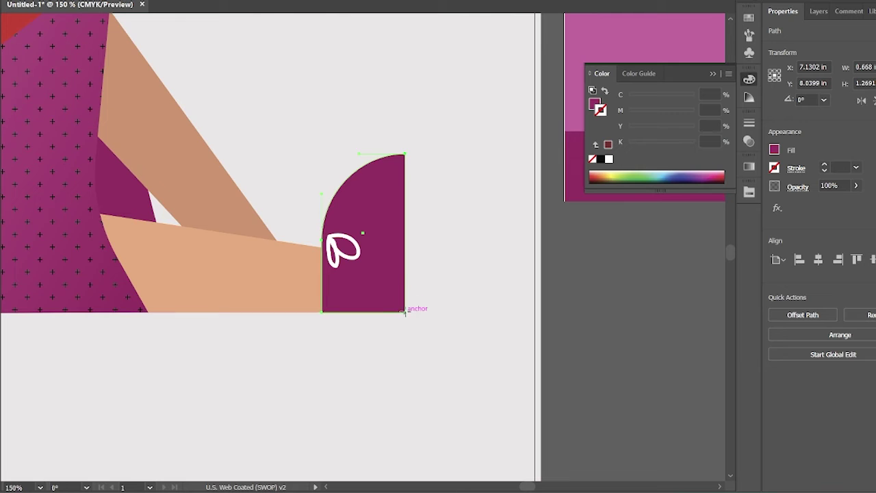
{"action": "left_click_drag", "start_coordinate": [405, 311], "coordinate": [436, 155]}
{"action": "double_click", "coordinate": [594, 103]}
{"action": "left_click", "coordinate": [816, 278]}
{"action": "left_click", "coordinate": [594, 319]}
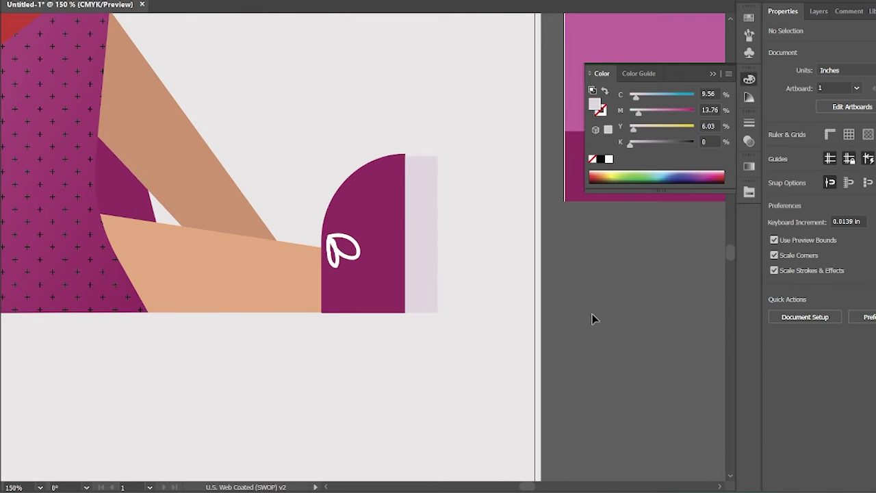
Step: Move the flower pot and its flowers toward the woman
{"action": "key", "text": "ctrl+minus"}
{"action": "key", "text": "ctrl+minus"}
{"action": "key", "text": "ctrl+minus"}
{"action": "key", "text": "ctrl+minus"}
{"action": "left_click_drag", "start_coordinate": [385, 242], "coordinate": [560, 306]}
{"action": "left_click_drag", "start_coordinate": [333, 363], "coordinate": [185, 230]}
{"action": "left_click_drag", "start_coordinate": [287, 308], "coordinate": [424, 268]}
Step: Draw a row of four overlapping pink circles, unite them and delete their bottom halves
{"action": "key", "text": "ctrl+z"}
{"action": "key", "text": "ctrl+z"}
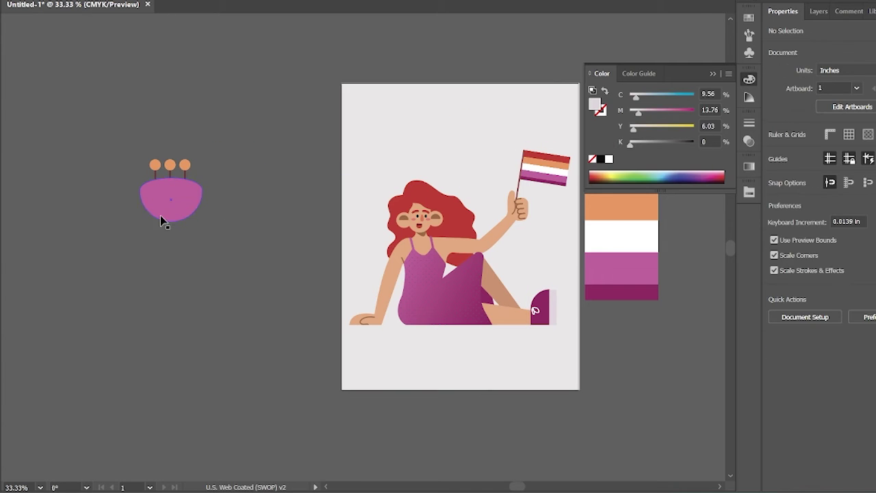
{"action": "left_click", "coordinate": [161, 218]}
{"action": "left_click_drag", "start_coordinate": [166, 286], "coordinate": [239, 312]}
{"action": "key", "text": "ctrl+d"}
{"action": "key", "text": "ctrl+d"}
{"action": "left_click_drag", "start_coordinate": [215, 272], "coordinate": [342, 346]}
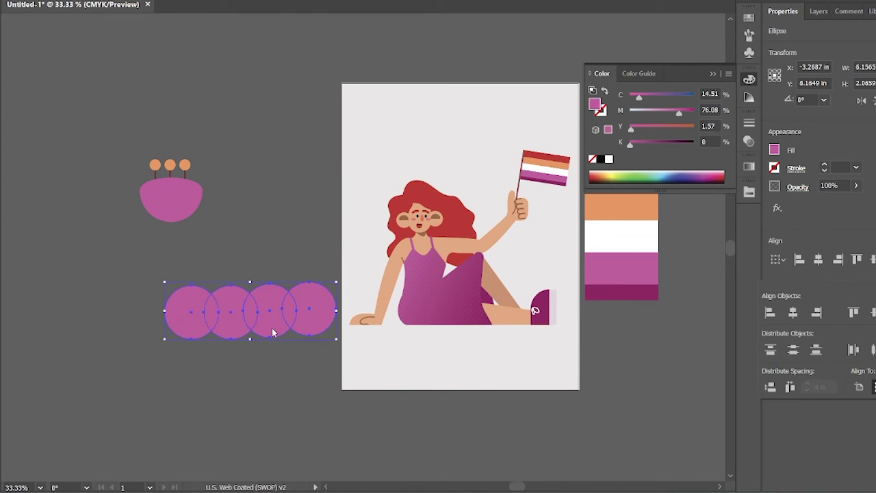
{"action": "left_click", "coordinate": [105, 375]}
{"action": "key", "text": "a"}
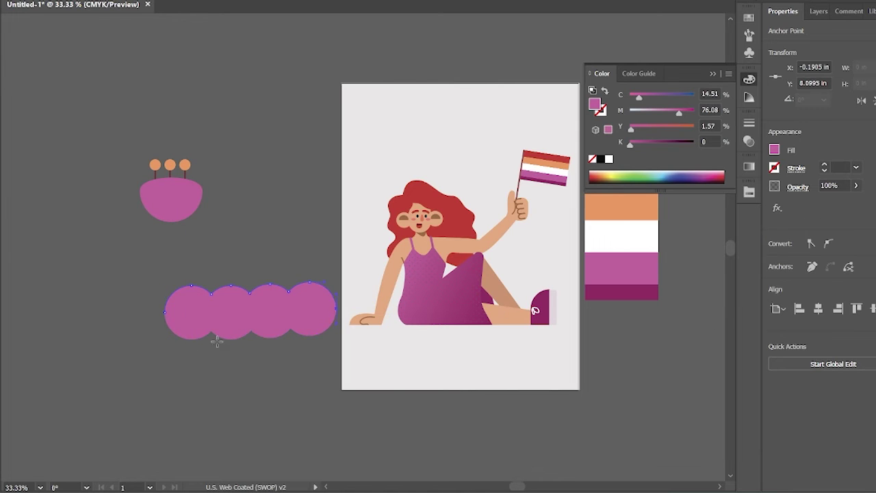
{"action": "key", "text": "Delete"}
{"action": "key", "text": "v"}
{"action": "left_click", "coordinate": [231, 307]}
Step: Close the scalloped shape with straight sides and a flat bottom using the Pen tool
{"action": "key", "text": "ctrl+equal"}
{"action": "left_click", "coordinate": [236, 276]}
{"action": "left_click", "coordinate": [239, 430]}
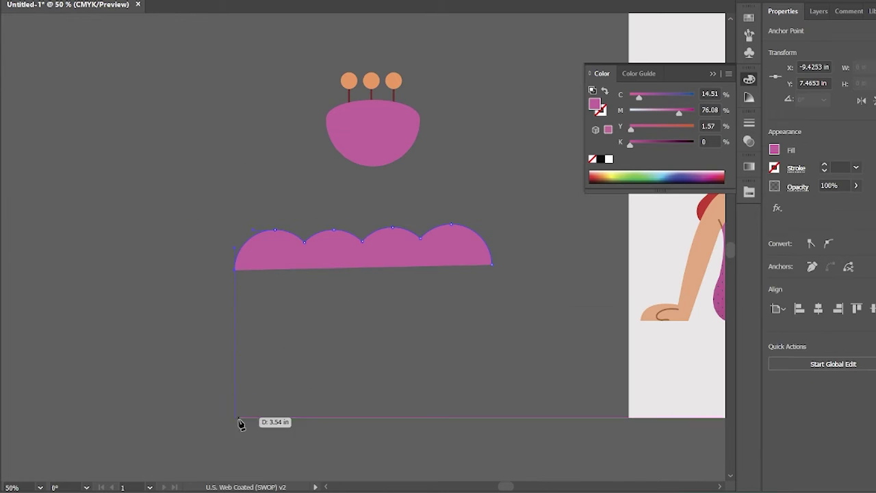
{"action": "left_click", "coordinate": [492, 265]}
{"action": "key", "text": "ctrl+z"}
{"action": "key", "text": "ctrl+z"}
{"action": "key", "text": "a"}
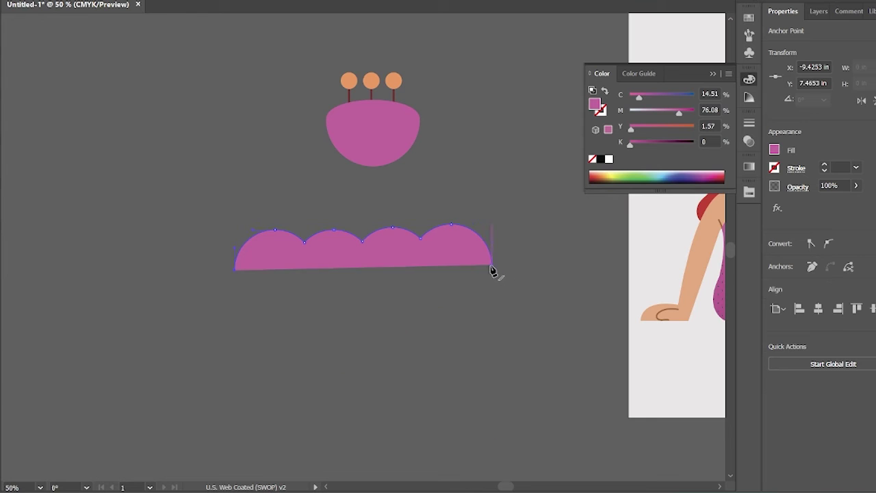
{"action": "left_click", "coordinate": [491, 265]}
{"action": "left_click", "coordinate": [490, 398]}
{"action": "left_click", "coordinate": [235, 398]}
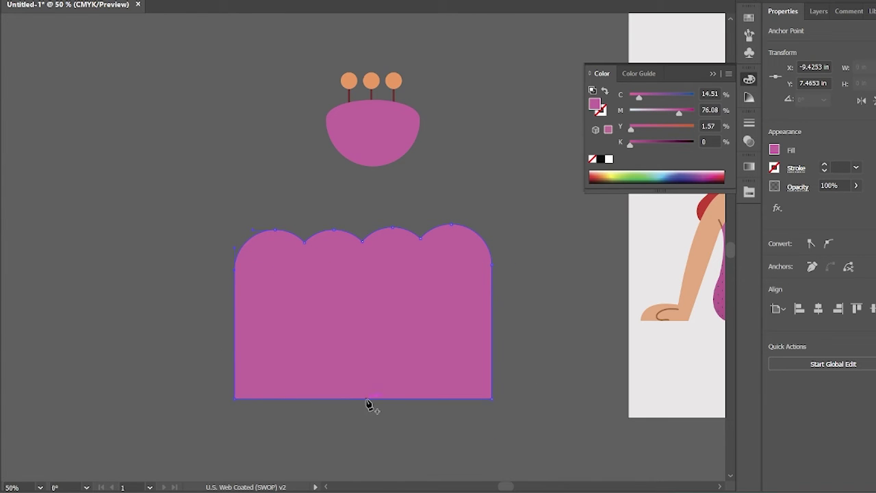
{"action": "left_click_drag", "start_coordinate": [363, 398], "coordinate": [410, 195]}
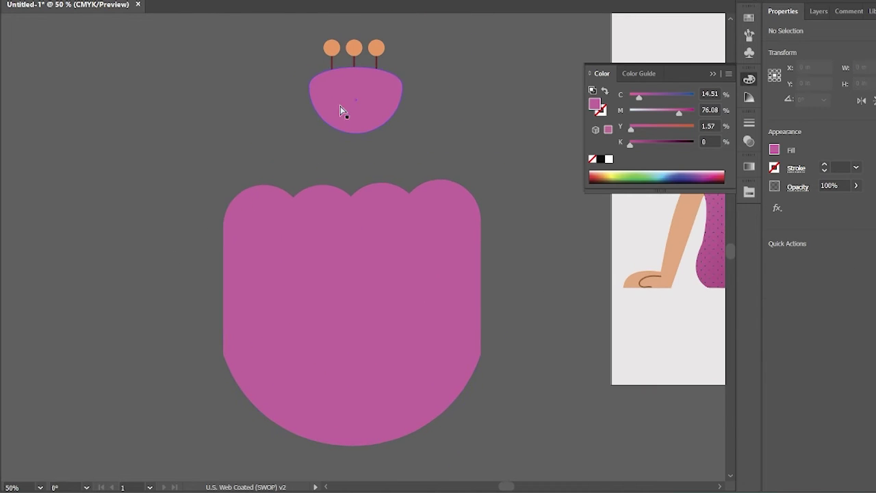
Step: Shrink the cup under the orange stamens and lengthen the three stems down into it
{"action": "left_click", "coordinate": [452, 411]}
{"action": "left_click_drag", "start_coordinate": [481, 440], "coordinate": [430, 251]}
{"action": "left_click_drag", "start_coordinate": [397, 212], "coordinate": [365, 120]}
{"action": "left_click", "coordinate": [309, 135]}
{"action": "scroll", "coordinate": [348, 141], "scroll_direction": "up", "scroll_amount": 5}
{"action": "left_click", "coordinate": [395, 199]}
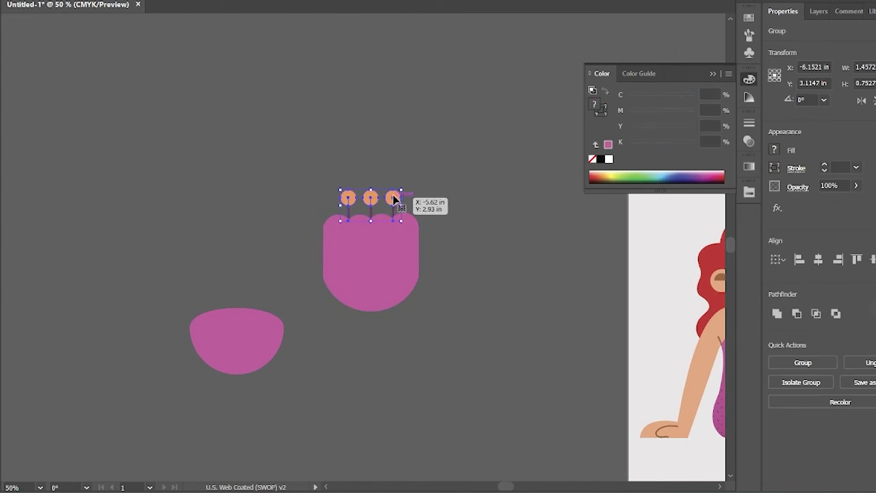
{"action": "left_click_drag", "start_coordinate": [307, 193], "coordinate": [395, 231]}
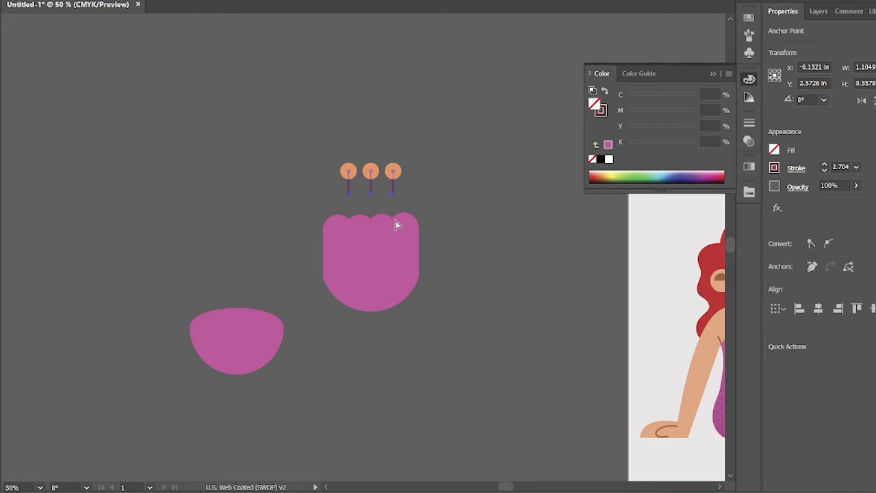
{"action": "left_click_drag", "start_coordinate": [393, 194], "coordinate": [392, 215]}
{"action": "left_click_drag", "start_coordinate": [372, 283], "coordinate": [480, 326]}
{"action": "left_click", "coordinate": [461, 263]}
{"action": "left_click", "coordinate": [334, 245]}
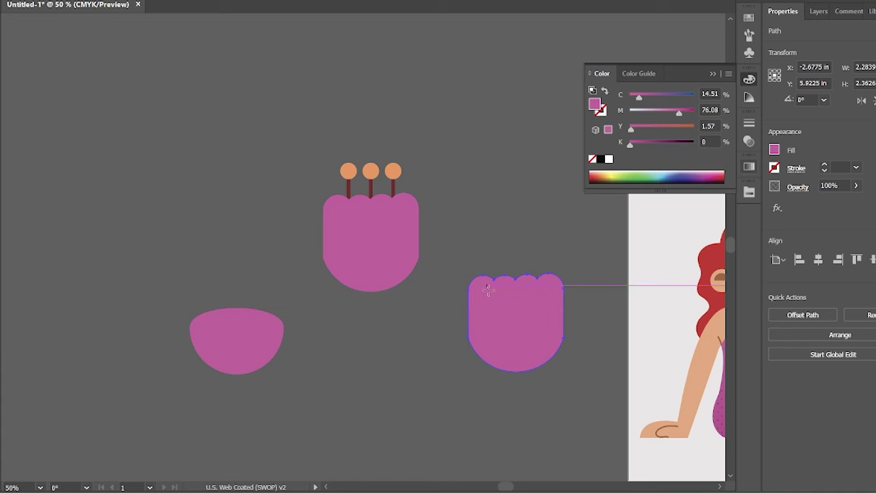
Step: Squash the cup copy into a thin scalloped strip on the cup's top and colour it darker magenta
{"action": "left_click_drag", "start_coordinate": [564, 371], "coordinate": [564, 291]}
{"action": "left_click_drag", "start_coordinate": [504, 282], "coordinate": [358, 204]}
{"action": "key", "text": "ctrl+equal"}
{"action": "key", "text": "ctrl+equal"}
{"action": "key", "text": "ctrl+equal"}
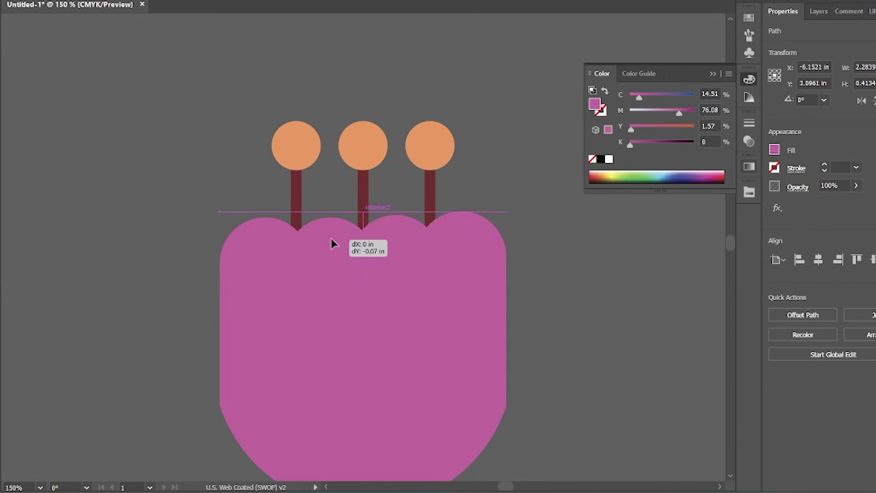
{"action": "left_click", "coordinate": [293, 141]}
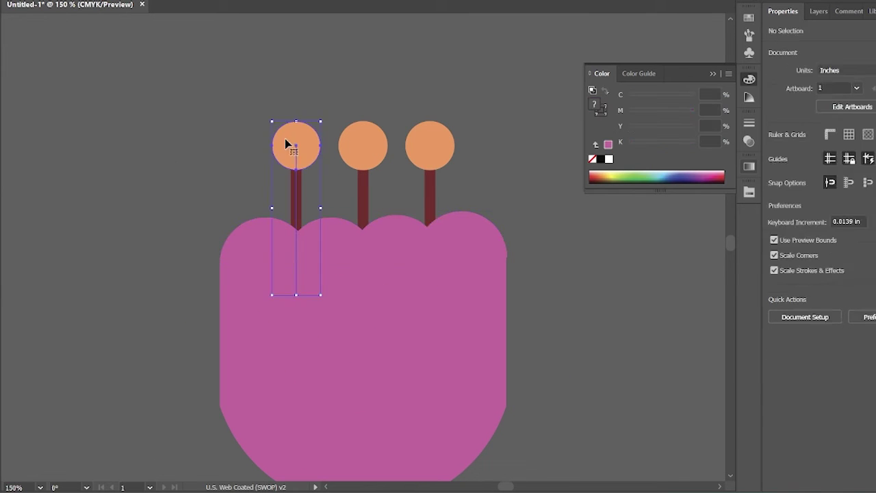
{"action": "left_click", "coordinate": [514, 329]}
{"action": "left_click", "coordinate": [413, 260]}
{"action": "double_click", "coordinate": [594, 104]}
{"action": "left_click", "coordinate": [623, 326]}
{"action": "key", "text": "Return"}
{"action": "left_click", "coordinate": [568, 326]}
Step: Adjust the strip's bottom corner anchors so its lower edge sits level
{"action": "key", "text": "ctrl+z"}
{"action": "left_click", "coordinate": [508, 260]}
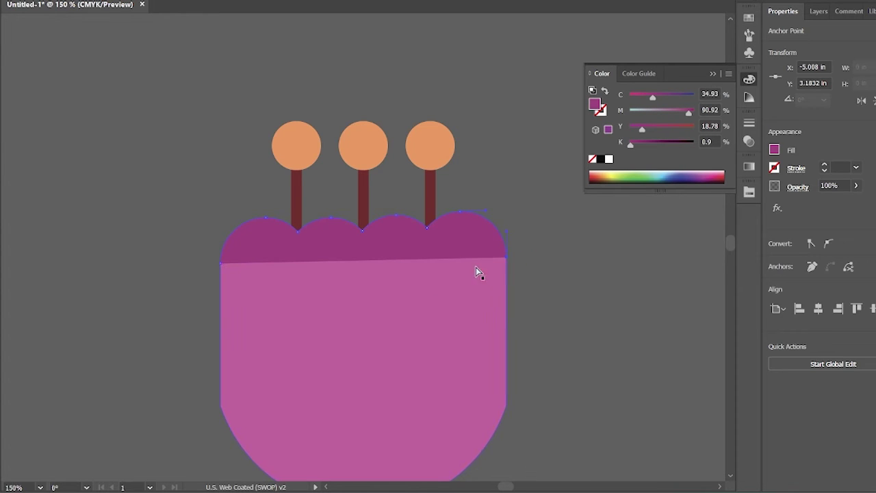
{"action": "left_click", "coordinate": [221, 265]}
{"action": "left_click_drag", "start_coordinate": [508, 258], "coordinate": [505, 372]}
{"action": "left_click", "coordinate": [560, 338]}
{"action": "key", "text": "v"}
{"action": "left_click", "coordinate": [422, 259]}
{"action": "key", "text": "a"}
{"action": "key", "text": "ctrl+z"}
{"action": "left_click_drag", "start_coordinate": [241, 260], "coordinate": [240, 275]}
{"action": "mouse_move", "coordinate": [504, 263]}
{"action": "left_mouse_down"}
{"action": "mouse_move", "coordinate": [506, 293]}
{"action": "mouse_move", "coordinate": [507, 279]}
{"action": "left_mouse_up"}
{"action": "mouse_move", "coordinate": [222, 279]}
{"action": "left_mouse_down"}
{"action": "mouse_move", "coordinate": [221, 322]}
{"action": "mouse_move", "coordinate": [459, 327]}
{"action": "left_mouse_up"}
{"action": "left_click", "coordinate": [147, 264]}
{"action": "key", "text": "ctrl+minus"}
Step: Draw thin dark stripe lines across the pot's body with a thinner stroke
{"action": "key", "text": "backslash"}
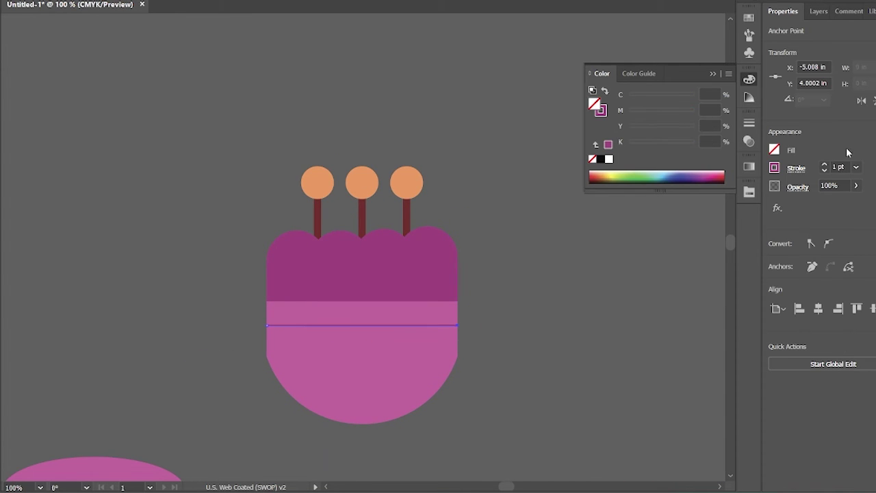
{"action": "key", "text": "v"}
{"action": "left_click", "coordinate": [826, 172]}
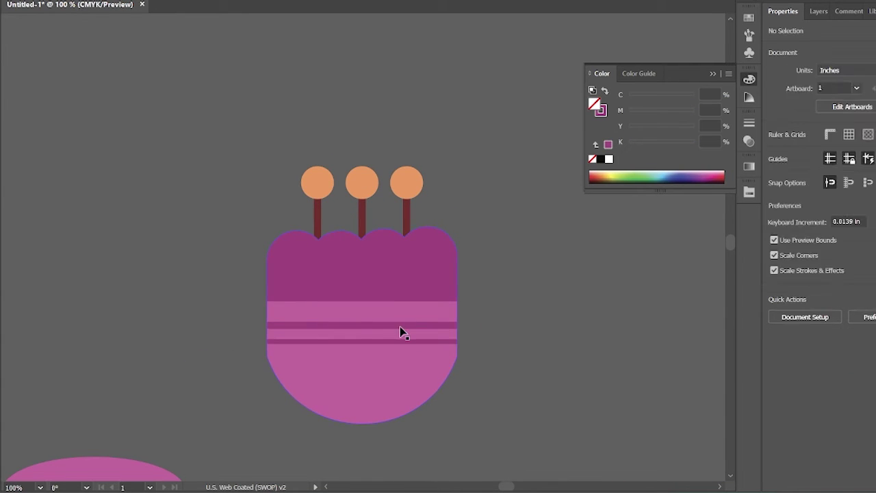
{"action": "left_click", "coordinate": [400, 340]}
{"action": "left_click", "coordinate": [547, 379]}
{"action": "key", "text": "ctrl+minus"}
{"action": "key", "text": "ctrl+minus"}
{"action": "key", "text": "ctrl+minus"}
Step: Bring the flower onto the artboard, then turn it upright, shrink it and set it beside the woman
{"action": "left_click_drag", "start_coordinate": [342, 274], "coordinate": [433, 309]}
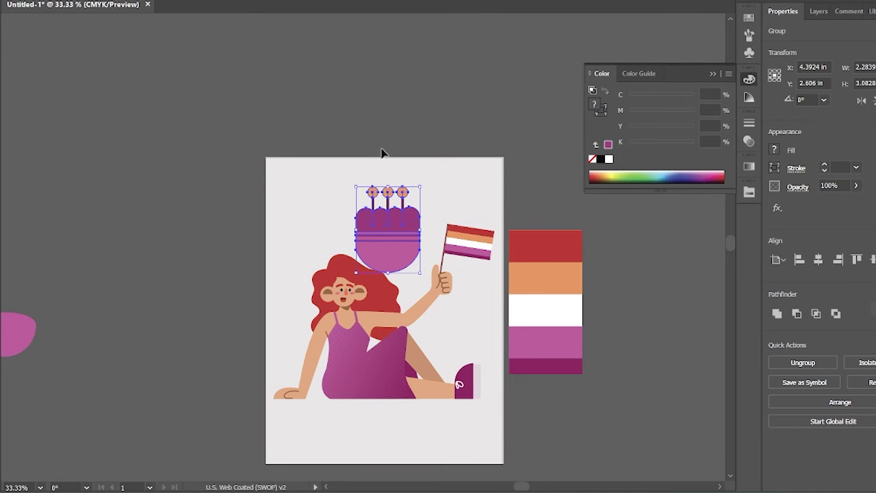
{"action": "left_click_drag", "start_coordinate": [416, 213], "coordinate": [360, 216]}
{"action": "left_click_drag", "start_coordinate": [389, 247], "coordinate": [418, 192]}
{"action": "left_click_drag", "start_coordinate": [411, 233], "coordinate": [332, 361]}
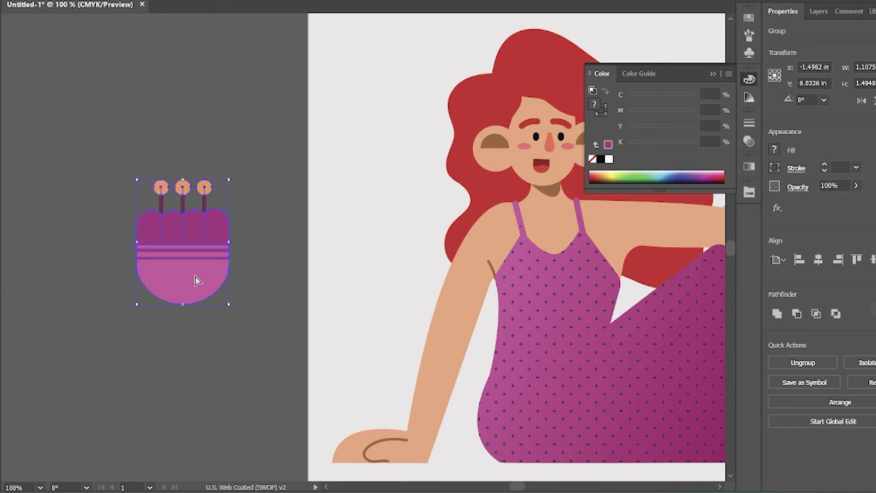
Step: Make larger and smaller flower copies and cluster all three beside the woman's leg
{"action": "left_click_drag", "start_coordinate": [195, 276], "coordinate": [343, 229]}
{"action": "left_click_drag", "start_coordinate": [117, 267], "coordinate": [116, 269]}
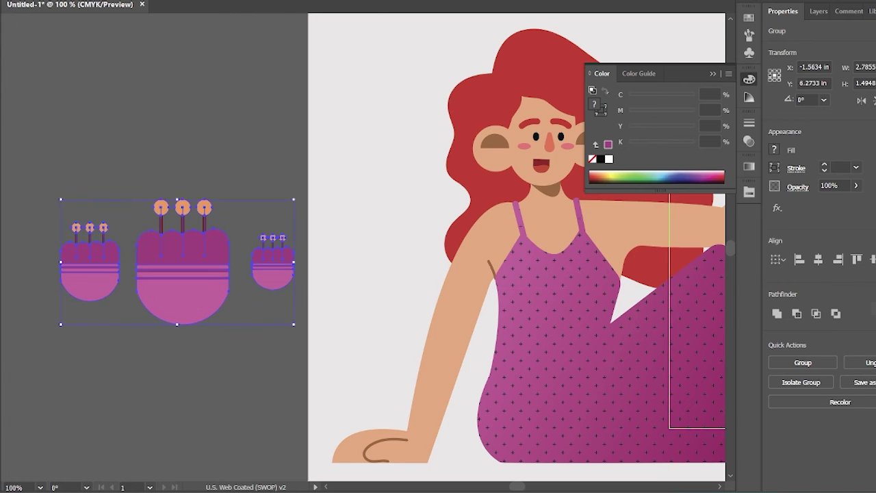
{"action": "left_click", "coordinate": [223, 304]}
{"action": "scroll", "coordinate": [223, 304], "scroll_direction": "right", "scroll_amount": 3}
{"action": "left_click_drag", "start_coordinate": [102, 270], "coordinate": [337, 354]}
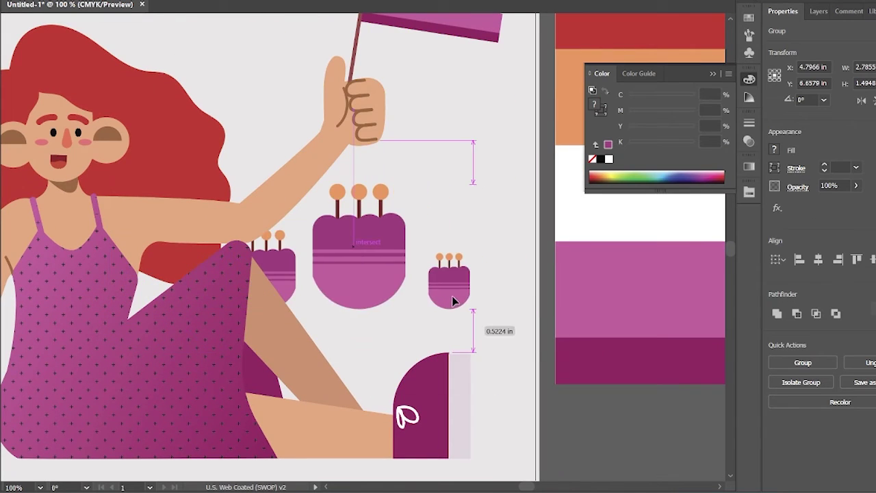
{"action": "left_click_drag", "start_coordinate": [456, 297], "coordinate": [489, 313]}
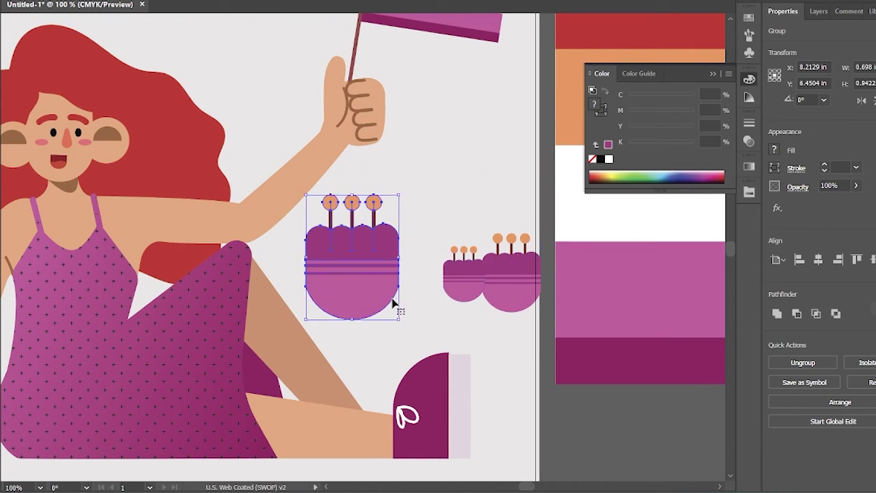
{"action": "left_click_drag", "start_coordinate": [438, 282], "coordinate": [404, 309]}
{"action": "left_click", "coordinate": [528, 365]}
Step: Draw vertical 6 pt stems down from the large and small flowers toward the floor
{"action": "key", "text": "p"}
{"action": "left_click", "coordinate": [351, 319]}
{"action": "left_click", "coordinate": [351, 455]}
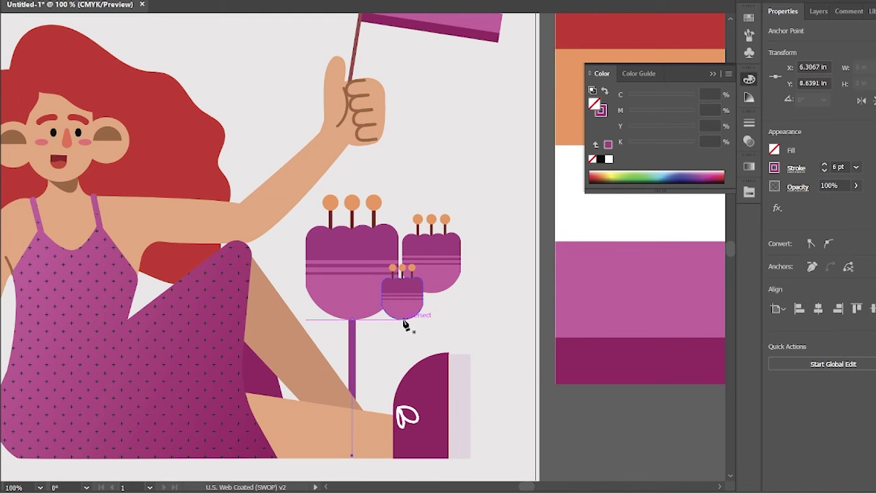
{"action": "left_click", "coordinate": [402, 317]}
{"action": "left_click", "coordinate": [407, 461]}
{"action": "left_click", "coordinate": [464, 306], "text": "ctrl"}
Step: Finish the right flower's stem and give all three stems a green stroke
{"action": "left_click", "coordinate": [432, 293]}
{"action": "left_click", "coordinate": [431, 450]}
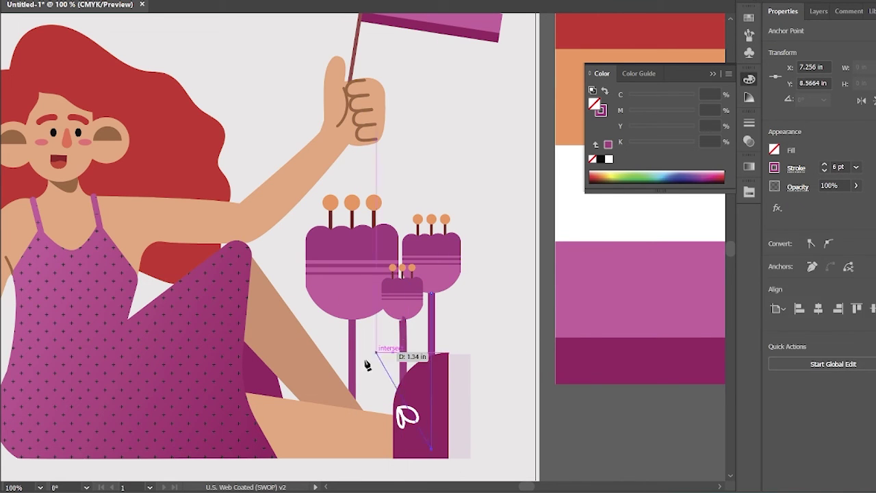
{"action": "left_click_drag", "start_coordinate": [346, 370], "coordinate": [441, 383]}
{"action": "double_click", "coordinate": [600, 109]}
{"action": "left_click", "coordinate": [815, 279]}
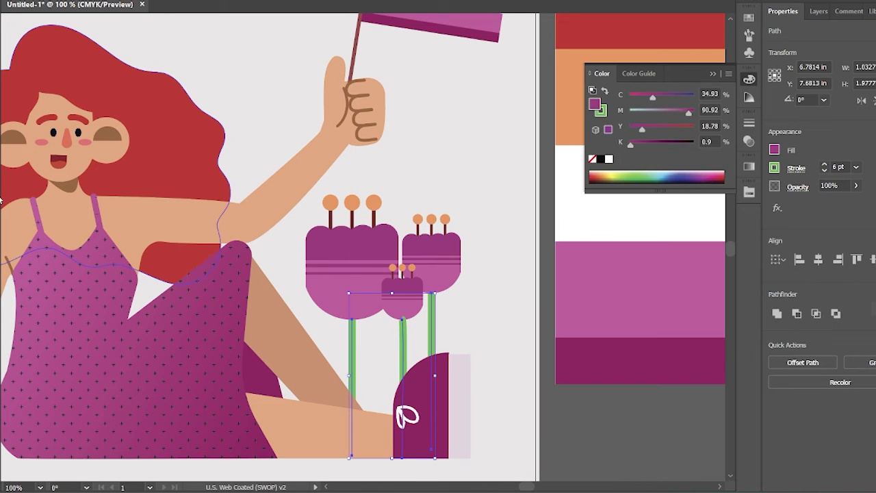
{"action": "left_click", "coordinate": [561, 383]}
{"action": "left_click", "coordinate": [397, 367]}
{"action": "key", "text": "ctrl+shift+a"}
{"action": "key", "text": "ctrl+equal"}
{"action": "key", "text": "ctrl+equal"}
{"action": "key", "text": "ctrl+equal"}
{"action": "left_click_drag", "start_coordinate": [465, 337], "coordinate": [431, 209]}
Step: Draw an oval leaf between the stems and swap it to a solid green fill
{"action": "left_click", "coordinate": [446, 315]}
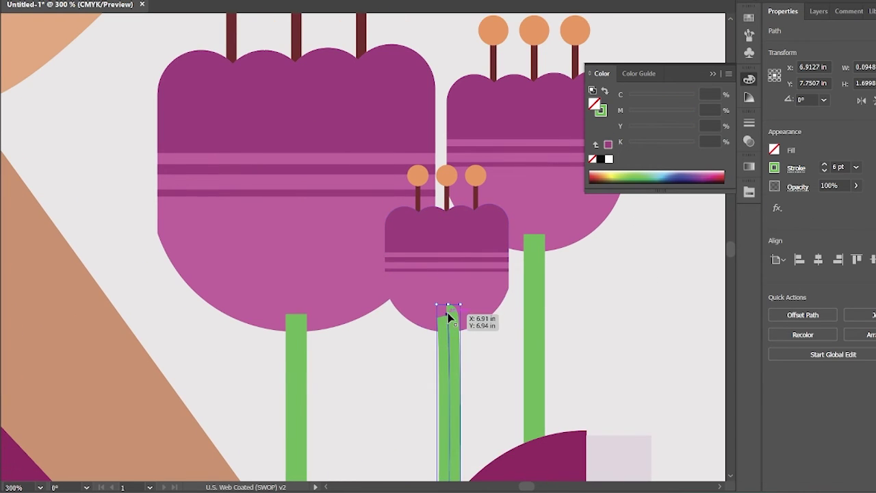
{"action": "key", "text": "ctrl+shift+a"}
{"action": "key", "text": "ctrl+minus"}
{"action": "key", "text": "ctrl+minus"}
{"action": "key", "text": "ctrl+minus"}
{"action": "key", "text": "ctrl+minus"}
{"action": "key", "text": "ctrl+equal"}
{"action": "key", "text": "ctrl+equal"}
{"action": "key", "text": "ctrl+equal"}
{"action": "key", "text": "ctrl+equal"}
{"action": "key", "text": "l"}
{"action": "mouse_move", "coordinate": [345, 228]}
{"action": "left_mouse_down"}
{"action": "mouse_move", "coordinate": [441, 325]}
{"action": "mouse_move", "coordinate": [419, 374]}
{"action": "mouse_move", "coordinate": [342, 380]}
{"action": "left_mouse_up"}
{"action": "key", "text": "shift+x"}
{"action": "key", "text": "ctrl+minus"}
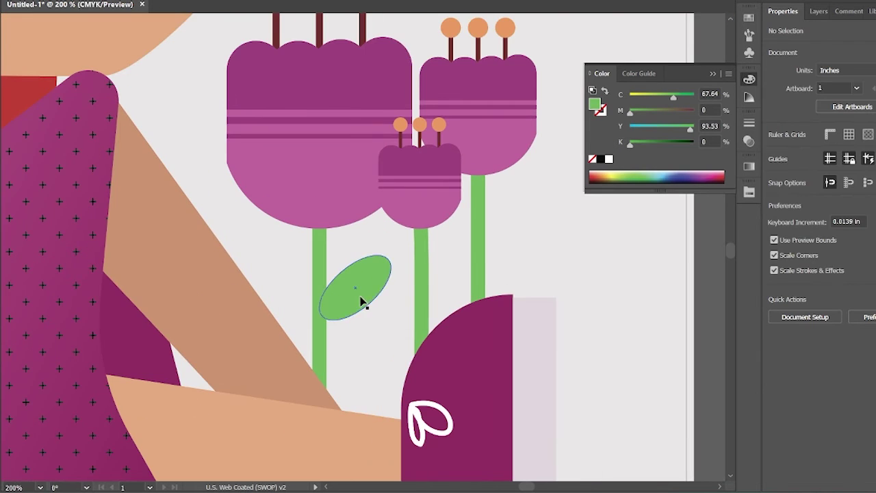
{"action": "key", "text": "ctrl+shift+a"}
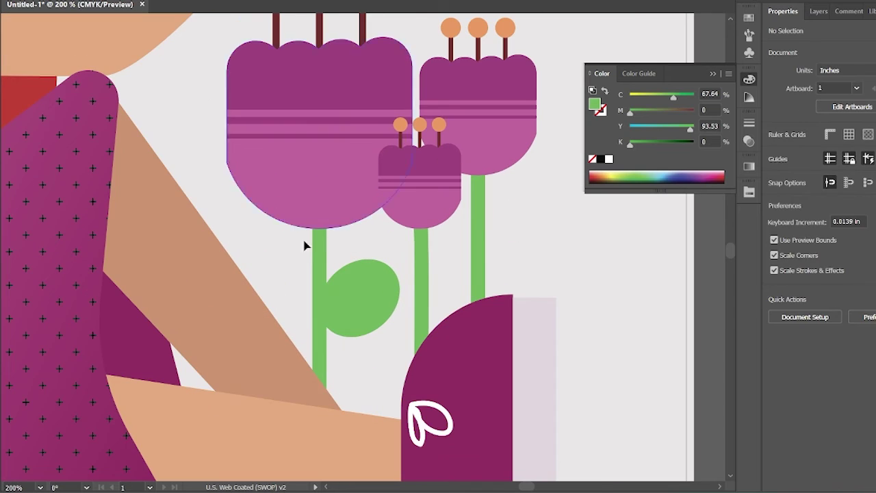
Step: Select the middle stem and its top anchor point
{"action": "left_click", "coordinate": [311, 244]}
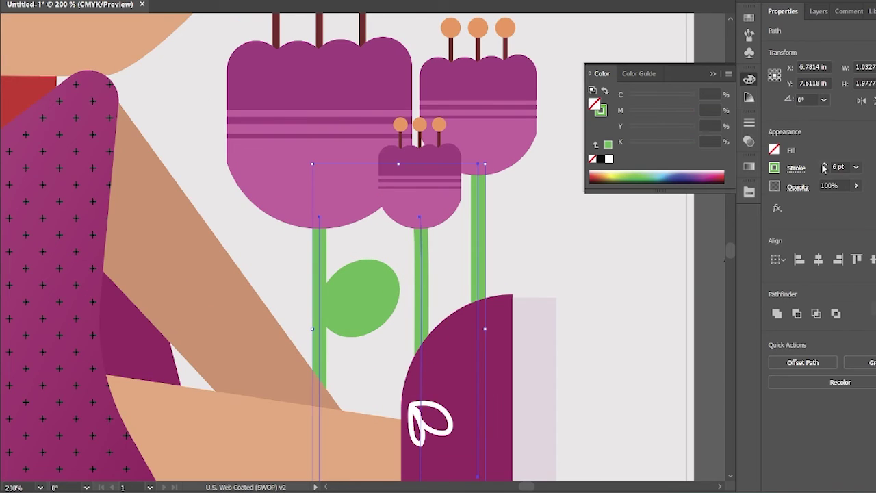
{"action": "key", "text": "ctrl+shift+a"}
{"action": "left_click", "coordinate": [421, 217]}
{"action": "left_click", "coordinate": [419, 209]}
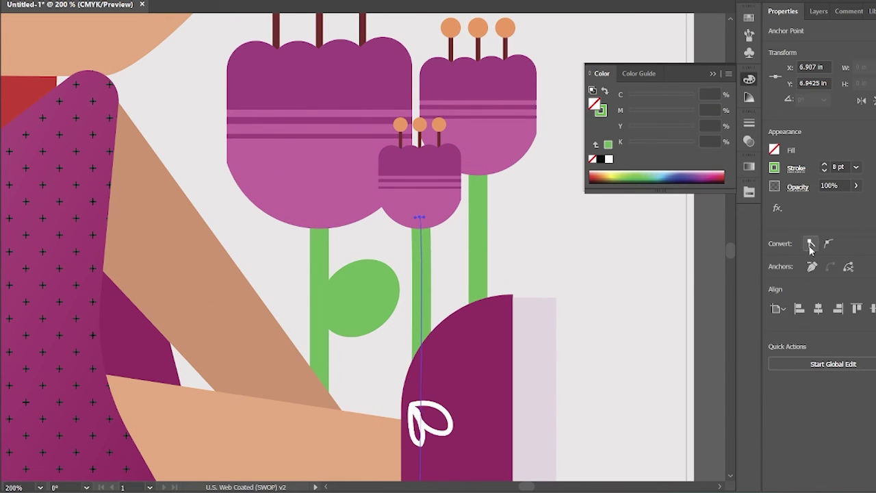
{"action": "left_click", "coordinate": [649, 280]}
{"action": "key", "text": "ctrl+equal"}
Step: Rotate the oval leaf and reshape it into pointed leaves along the stem
{"action": "left_click_drag", "start_coordinate": [307, 300], "coordinate": [456, 254]}
{"action": "key", "text": "ctrl+0"}
{"action": "key", "text": "ctrl+shift+a"}
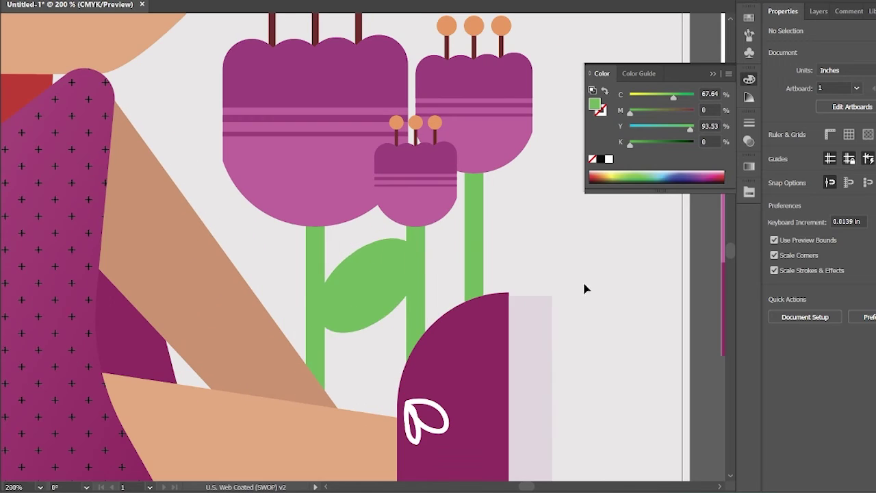
{"action": "left_click", "coordinate": [369, 294]}
{"action": "left_click_drag", "start_coordinate": [370, 295], "coordinate": [328, 229]}
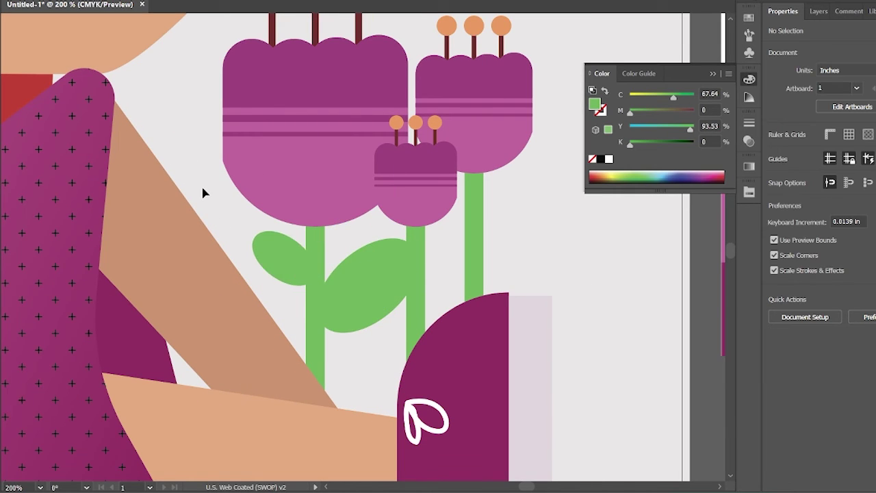
{"action": "key", "text": "ctrl+minus"}
{"action": "key", "text": "ctrl+minus"}
{"action": "key", "text": "ctrl+minus"}
{"action": "key", "text": "ctrl+minus"}
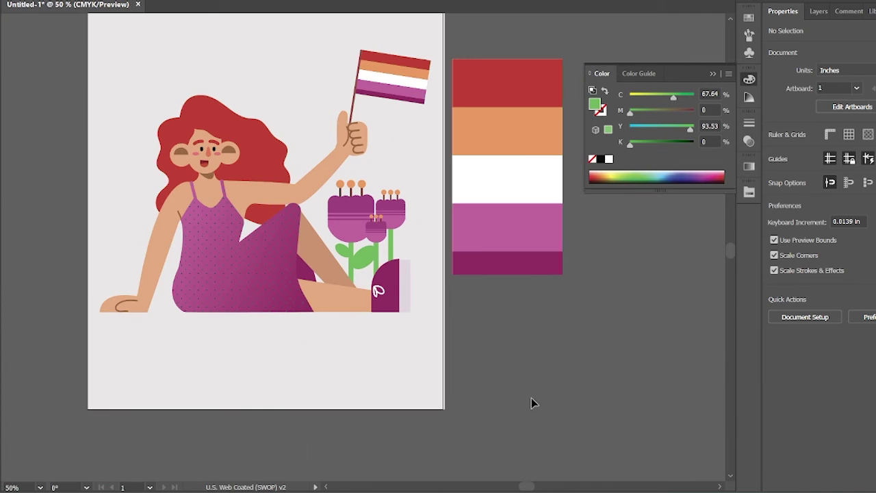
Step: Select everything sharing the shoe's fill via Select > Same > Fill Color, test a new fill, then undo it
{"action": "left_click", "coordinate": [220, 125]}
{"action": "left_click", "coordinate": [303, 152]}
{"action": "left_click", "coordinate": [386, 276]}
{"action": "left_click", "coordinate": [120, 2]}
{"action": "left_click", "coordinate": [329, 152]}
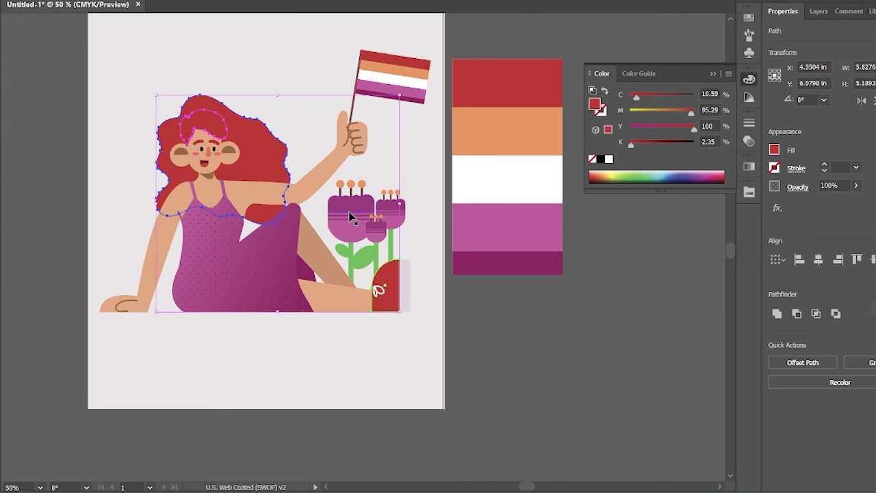
{"action": "double_click", "coordinate": [594, 104]}
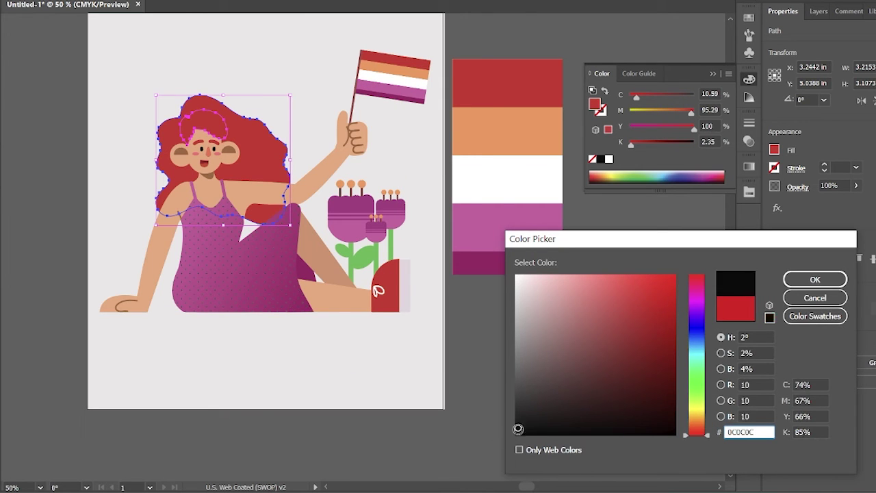
{"action": "key", "text": "Return"}
{"action": "left_click", "coordinate": [317, 352]}
{"action": "key", "text": "ctrl+z"}
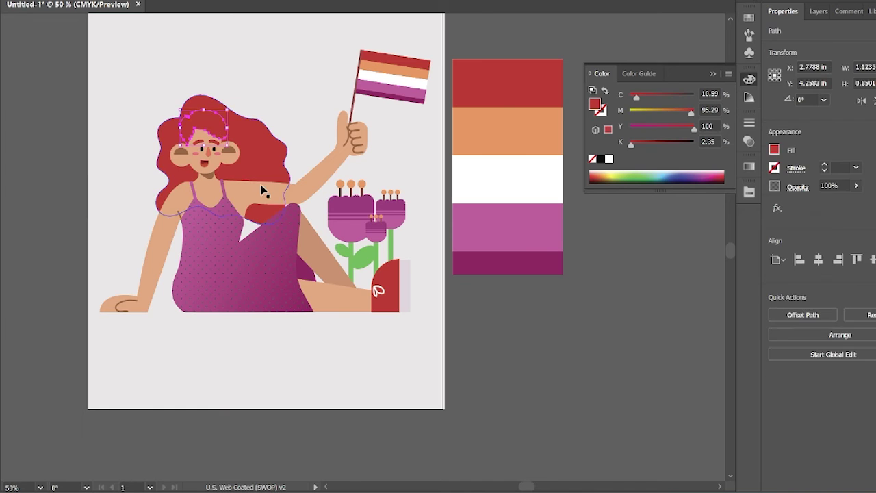
Step: Fill the dress piece beside the knee with a deep plum colour
{"action": "left_click", "coordinate": [79, 169]}
{"action": "left_click", "coordinate": [306, 236]}
{"action": "double_click", "coordinate": [594, 104]}
{"action": "key", "text": "Escape"}
{"action": "left_click", "coordinate": [554, 413]}
{"action": "left_click", "coordinate": [342, 250]}
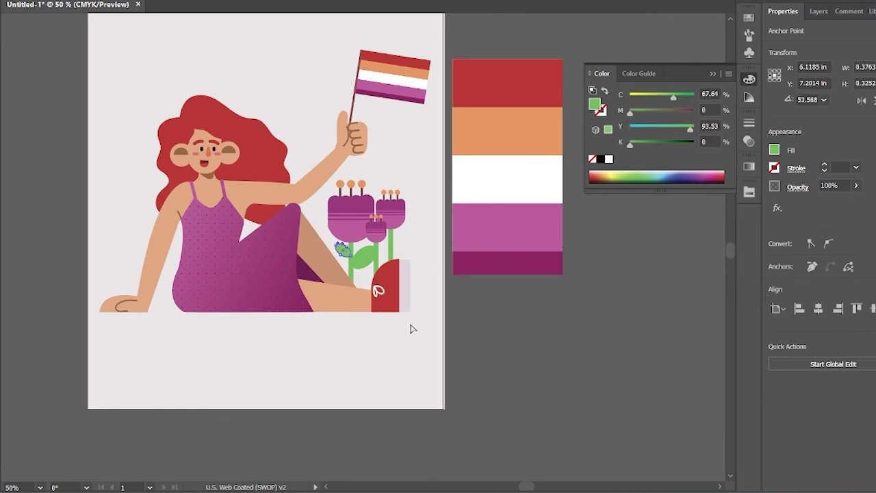
{"action": "left_click", "coordinate": [514, 408]}
{"action": "left_click", "coordinate": [304, 265]}
{"action": "double_click", "coordinate": [594, 105]}
{"action": "key", "text": "Escape"}
{"action": "left_click", "coordinate": [594, 373]}
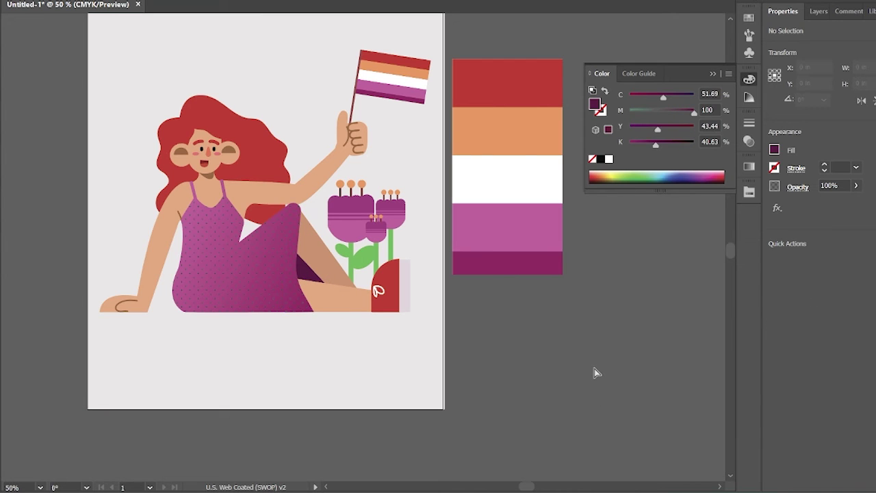
{"action": "key", "text": "ctrl+1"}
Step: Undo the dark stroke on the wrist and zoom in on the woman's head
{"action": "scroll", "coordinate": [202, 280], "scroll_direction": "left", "scroll_amount": 3}
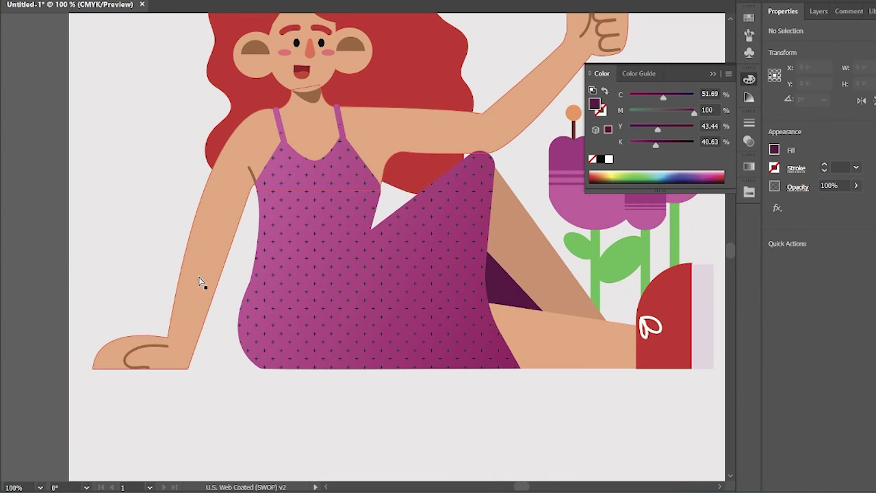
{"action": "key", "text": "ctrl+z"}
{"action": "key", "text": "F7"}
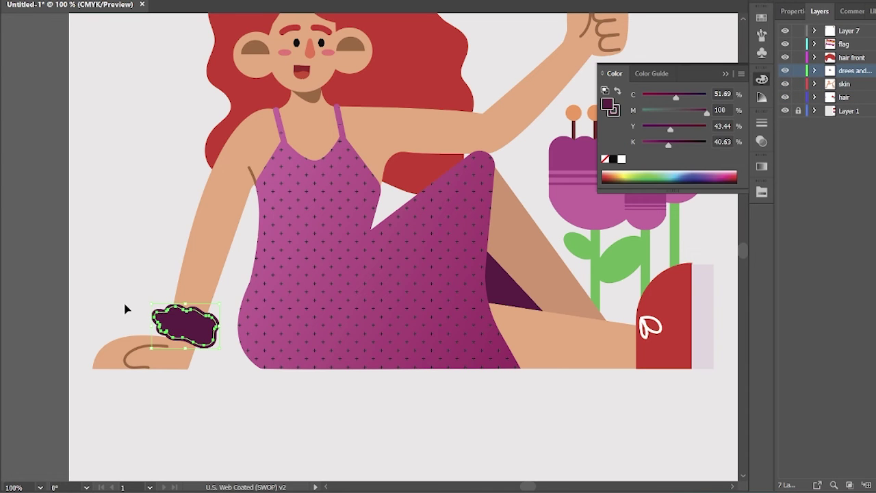
{"action": "key", "text": "ctrl+minus"}
Step: Draw a small dark purple circle with a short line below it for the earring
{"action": "key", "text": "ctrl+plus"}
{"action": "key", "text": "ctrl+plus"}
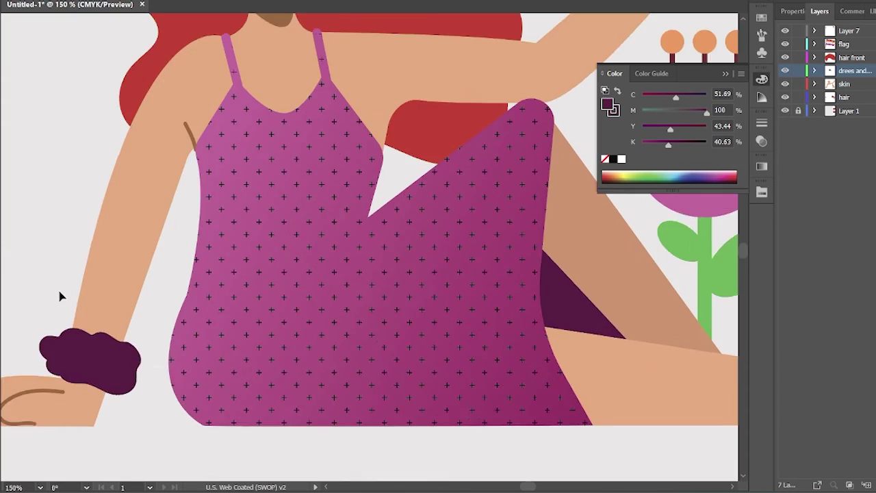
{"action": "scroll", "coordinate": [370, 246], "scroll_direction": "up", "scroll_amount": 3}
{"action": "key", "text": "l"}
{"action": "left_click_drag", "start_coordinate": [78, 114], "coordinate": [107, 142]}
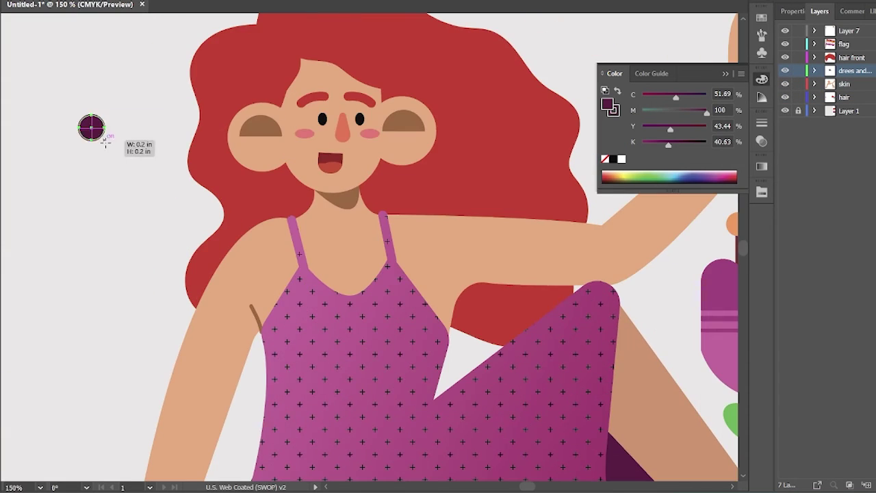
{"action": "left_click_drag", "start_coordinate": [95, 184], "coordinate": [95, 177]}
{"action": "left_click", "coordinate": [80, 191]}
{"action": "left_click", "coordinate": [95, 130], "text": "shift"}
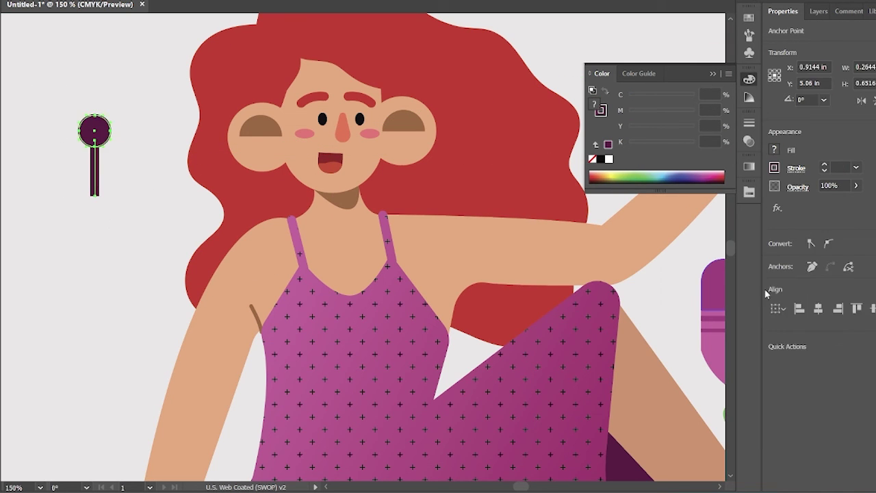
{"action": "left_click", "coordinate": [77, 219]}
Step: Draw a Polygon-tool triangle, shrink it into a small teardrop and fill it the circle's dark purple
{"action": "left_click_drag", "start_coordinate": [1, 60], "coordinate": [253, 167]}
{"action": "left_click", "coordinate": [27, 82]}
{"action": "left_click_drag", "start_coordinate": [240, 213], "coordinate": [129, 176]}
{"action": "left_click", "coordinate": [93, 133]}
Step: Stack the circle on the teardrop and place the earring below each ear
{"action": "key", "text": "v"}
{"action": "left_click_drag", "start_coordinate": [96, 133], "coordinate": [76, 274]}
{"action": "left_click", "coordinate": [110, 268]}
{"action": "left_click_drag", "start_coordinate": [129, 180], "coordinate": [261, 190]}
{"action": "key", "text": "a"}
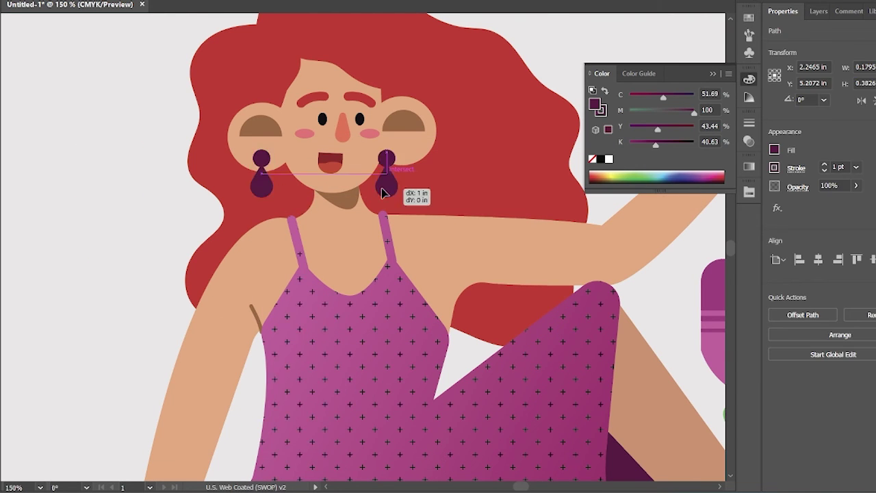
{"action": "left_click", "coordinate": [103, 253]}
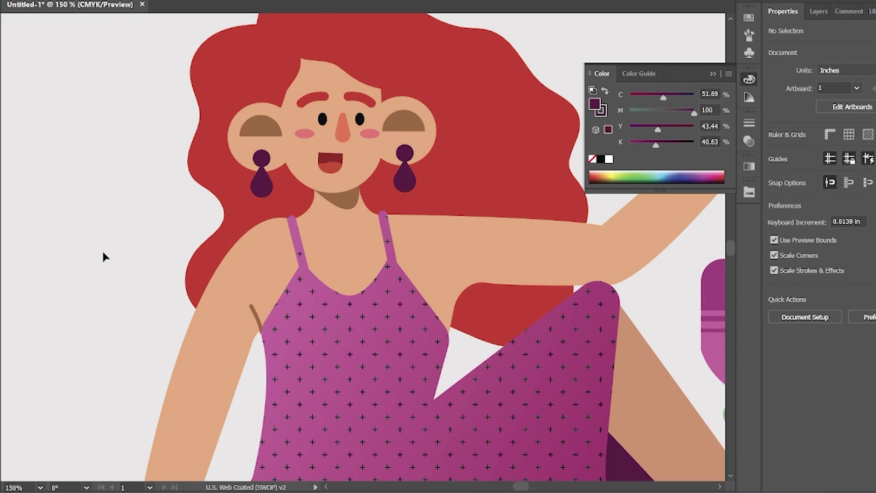
Step: Create a letter L on its own layer and expand it into a shape with Object > Expand
{"action": "key", "text": "ctrl+minus"}
{"action": "key", "text": "ctrl+minus"}
{"action": "scroll", "coordinate": [593, 299], "scroll_direction": "right", "scroll_amount": 5}
{"action": "scroll", "coordinate": [593, 299], "scroll_direction": "down", "scroll_amount": 2}
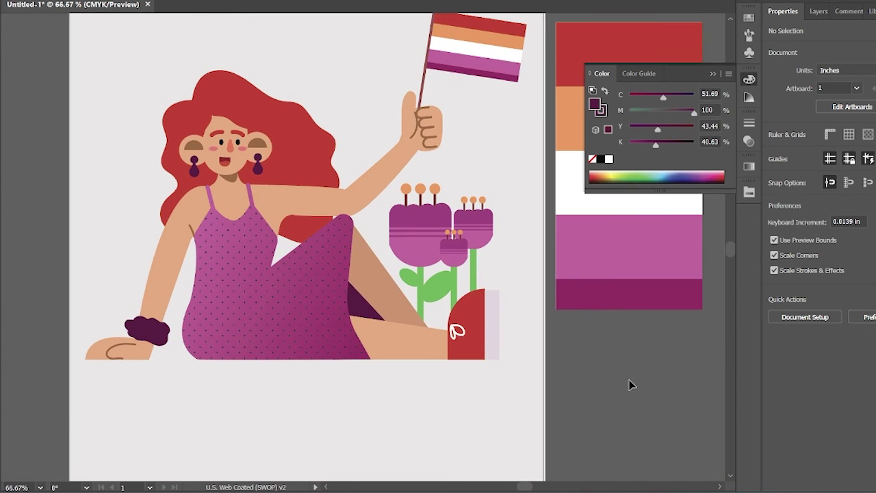
{"action": "scroll", "coordinate": [690, 366], "scroll_direction": "up", "scroll_amount": 2}
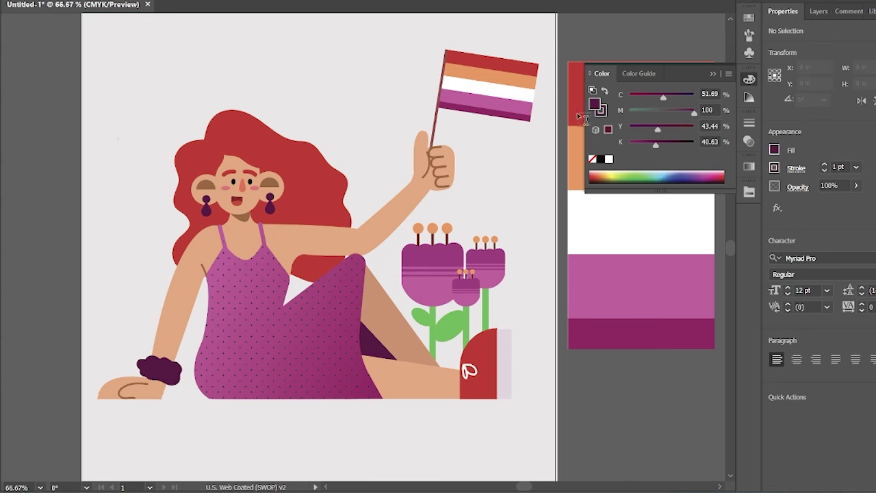
{"action": "key", "text": "F7"}
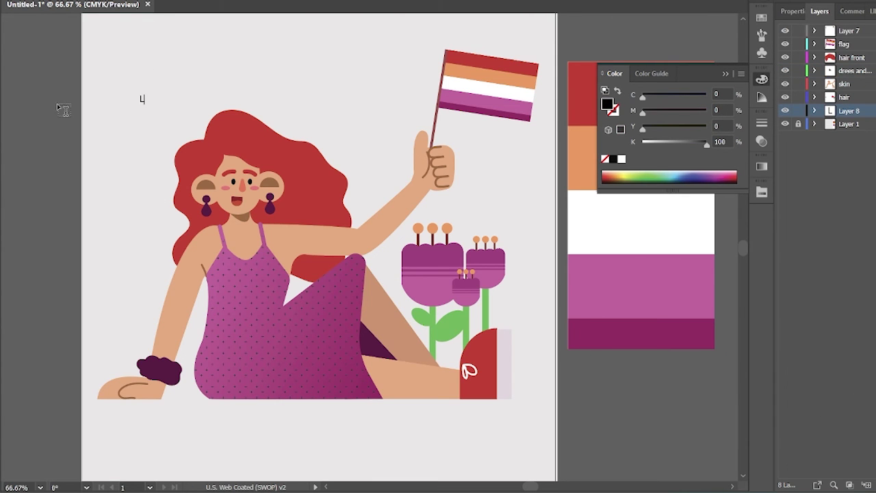
{"action": "key", "text": "ctrl+minus"}
{"action": "key", "text": "ctrl+minus"}
{"action": "key", "text": "ctrl+plus"}
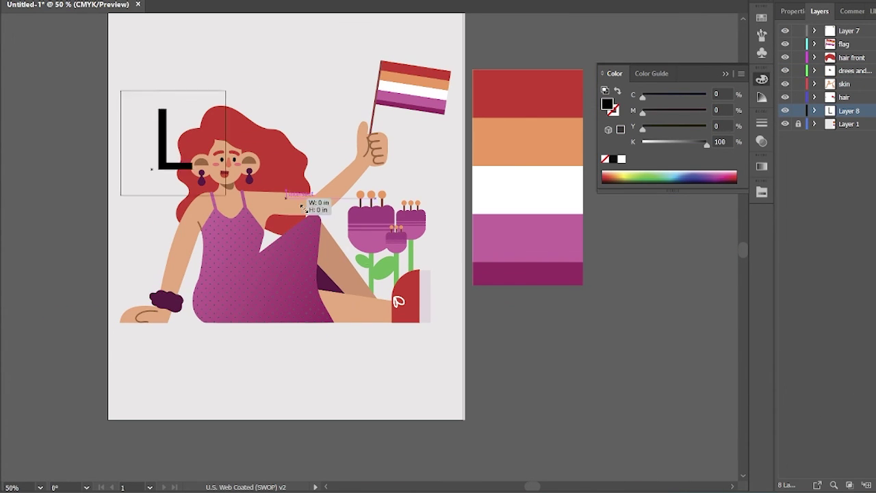
{"action": "key", "text": "alt+o"}
{"action": "left_click", "coordinate": [88, 117]}
{"action": "left_click", "coordinate": [406, 313]}
Step: Scale the L up toward the artboard top and position it in the bottom-left corner
{"action": "left_click_drag", "start_coordinate": [157, 340], "coordinate": [139, 317]}
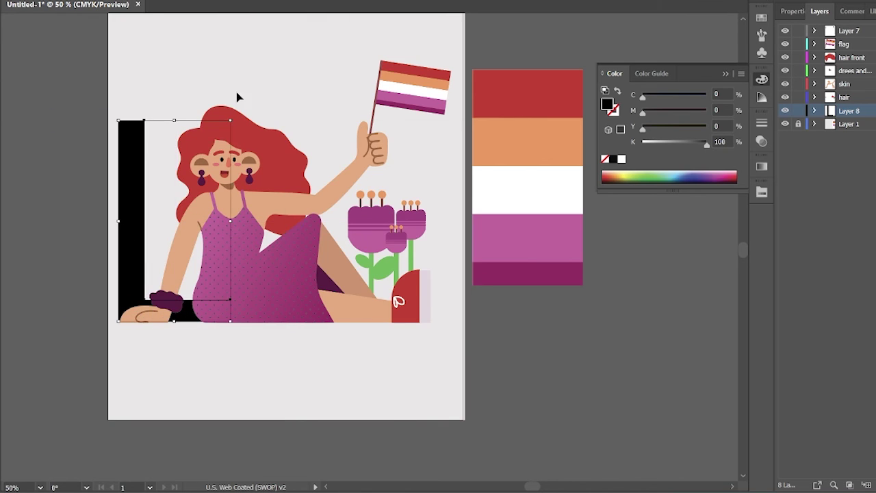
{"action": "left_click_drag", "start_coordinate": [228, 121], "coordinate": [322, 260]}
{"action": "key", "text": "ctrl+minus"}
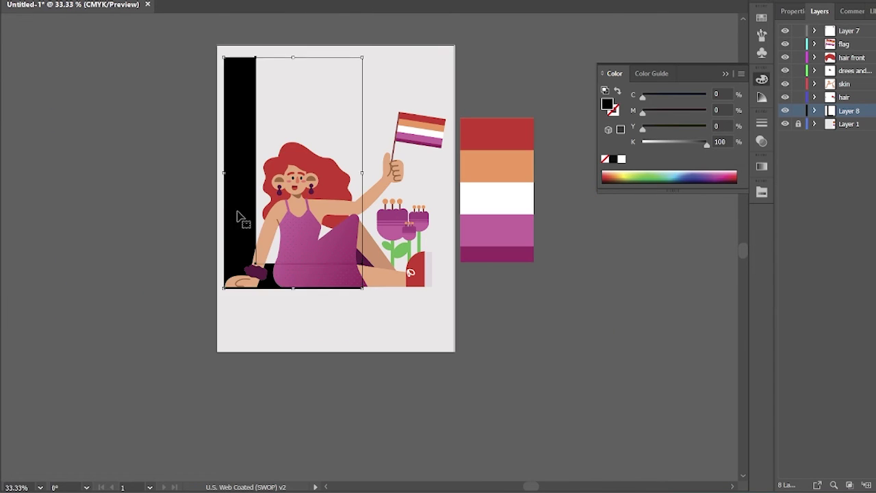
{"action": "left_click_drag", "start_coordinate": [239, 212], "coordinate": [250, 337]}
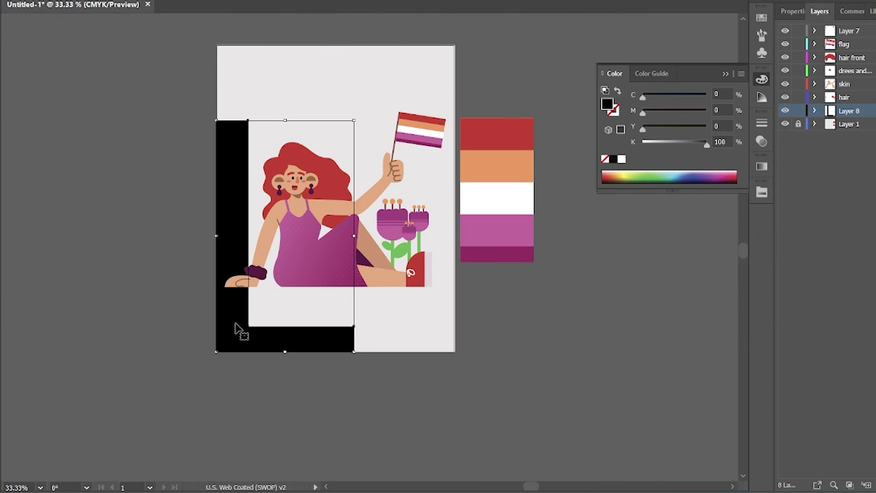
{"action": "left_click_drag", "start_coordinate": [234, 329], "coordinate": [231, 288]}
Step: Stretch the L's base to the artboard's right edge and thicken the upright and base
{"action": "left_click", "coordinate": [351, 308]}
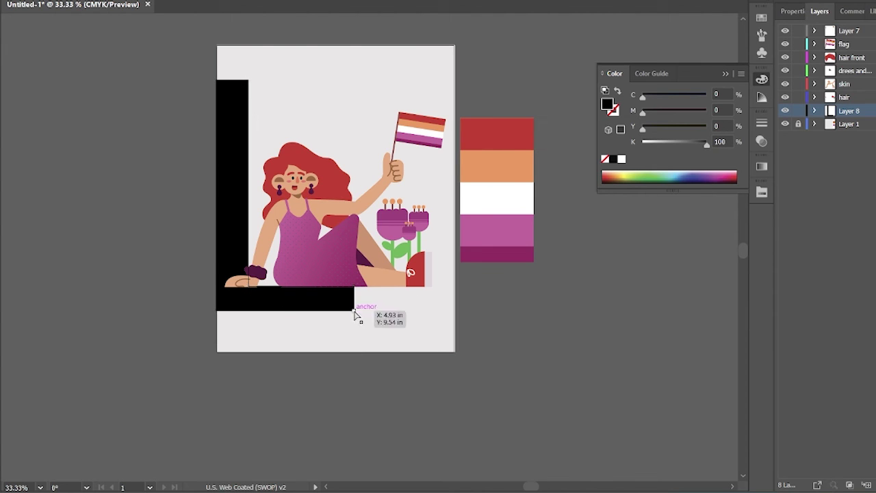
{"action": "left_click_drag", "start_coordinate": [354, 310], "coordinate": [452, 313]}
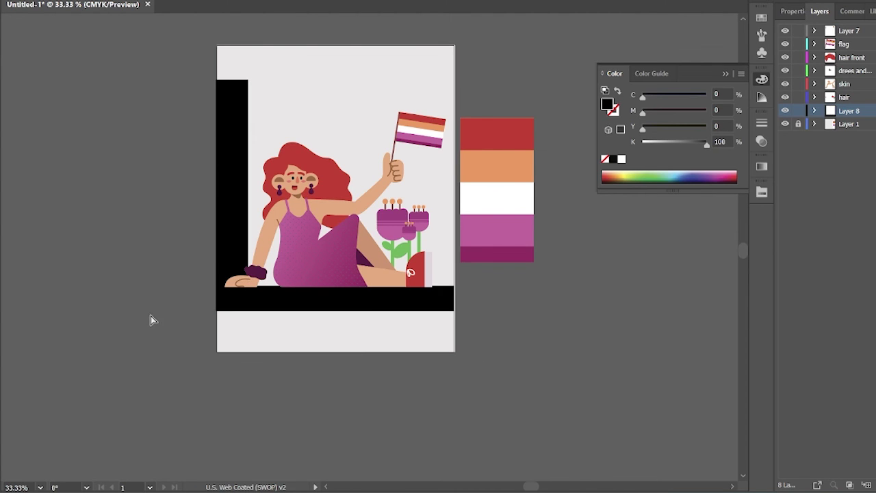
{"action": "left_click_drag", "start_coordinate": [249, 141], "coordinate": [257, 141]}
{"action": "left_click_drag", "start_coordinate": [448, 310], "coordinate": [449, 329]}
Step: Fill the L with a vertical linear gradient of sampled flag colours, red at the top
{"action": "key", "text": "g"}
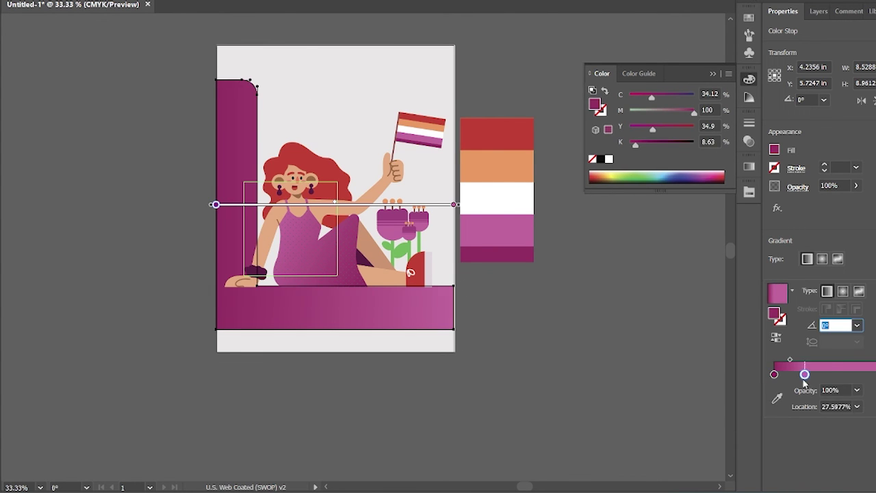
{"action": "left_click", "coordinate": [330, 204]}
{"action": "left_click", "coordinate": [447, 204]}
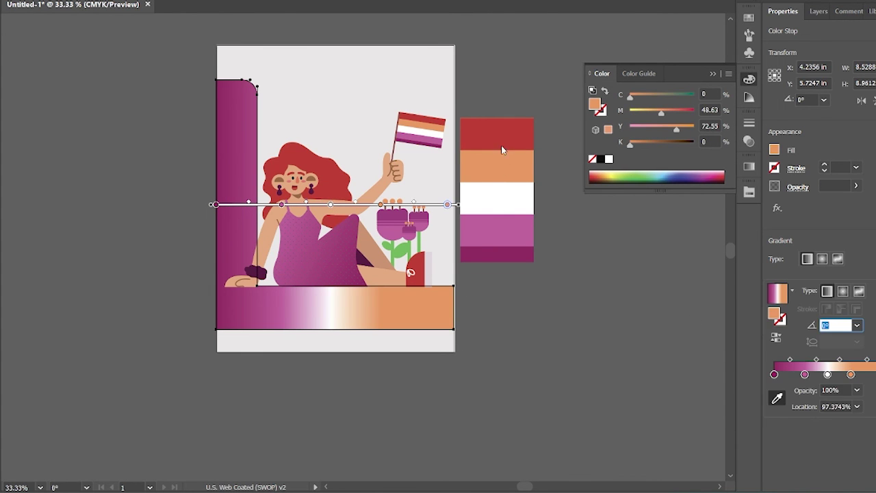
{"action": "left_click", "coordinate": [380, 204]}
{"action": "left_click_drag", "start_coordinate": [313, 346], "coordinate": [308, 101]}
{"action": "key", "text": "ctrl+shift+a"}
{"action": "key", "text": "ctrl+equal"}
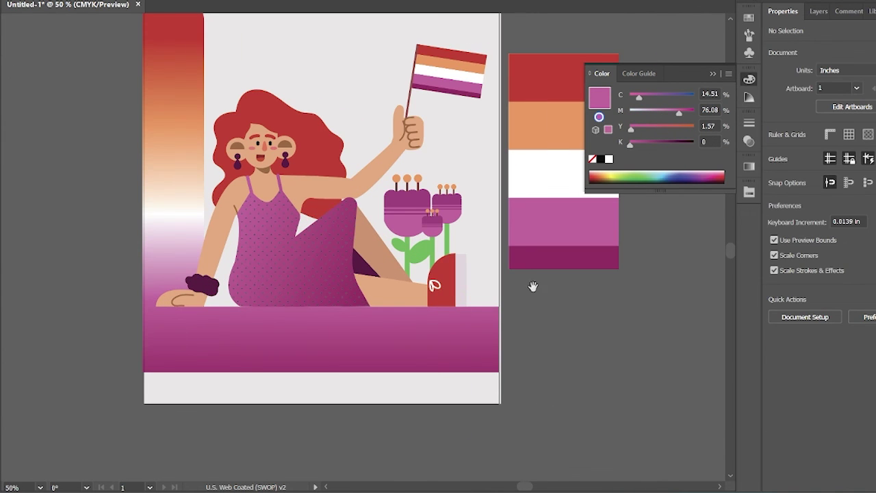
{"action": "scroll", "coordinate": [515, 397], "scroll_direction": "down", "scroll_amount": 2}
{"action": "scroll", "coordinate": [668, 308], "scroll_direction": "right", "scroll_amount": 2}
Step: Draw a thin rectangle across the L's base set to Darken at 46% opacity
{"action": "left_click", "coordinate": [14, 58]}
{"action": "left_click", "coordinate": [14, 54]}
{"action": "left_click_drag", "start_coordinate": [89, 307], "coordinate": [445, 327]}
{"action": "double_click", "coordinate": [774, 150]}
{"action": "left_click", "coordinate": [818, 278]}
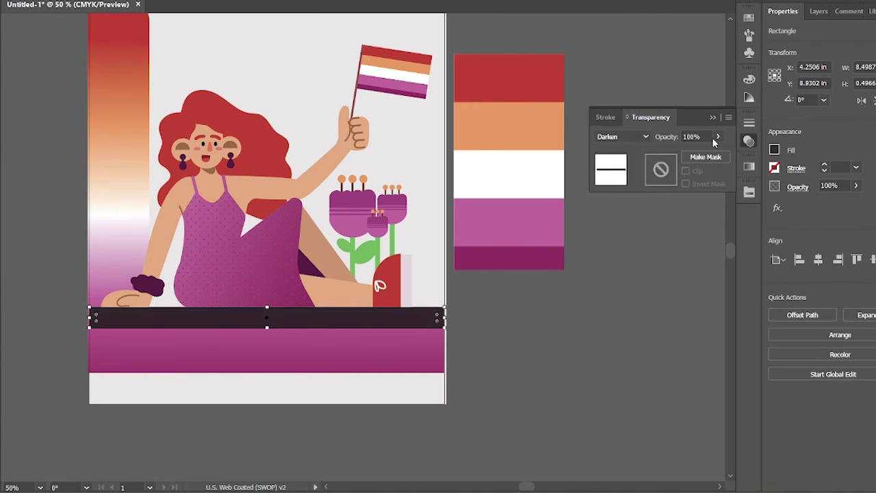
{"action": "left_click", "coordinate": [466, 286]}
{"action": "key", "text": "Escape"}
{"action": "key", "text": "ctrl+shift+a"}
Step: Give the shadow bar a gradient with the flag's dark purple and taper its left end
{"action": "left_click", "coordinate": [335, 326]}
{"action": "left_click", "coordinate": [807, 259]}
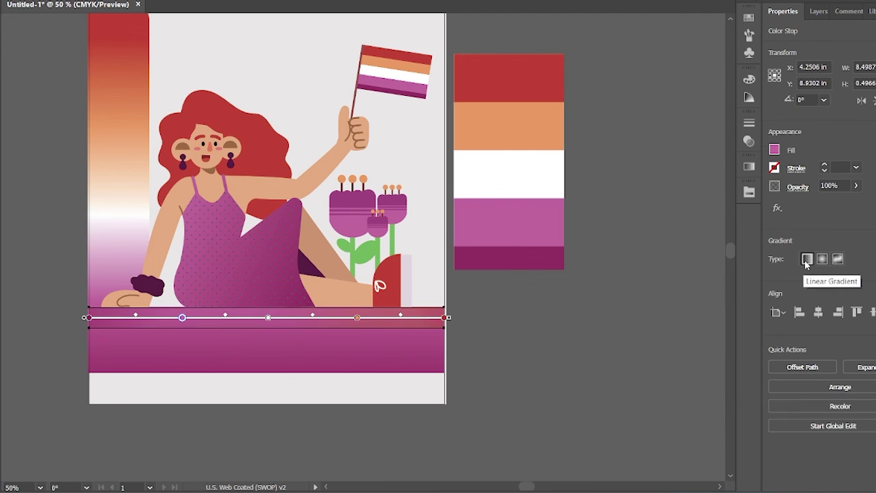
{"action": "left_click", "coordinate": [774, 374]}
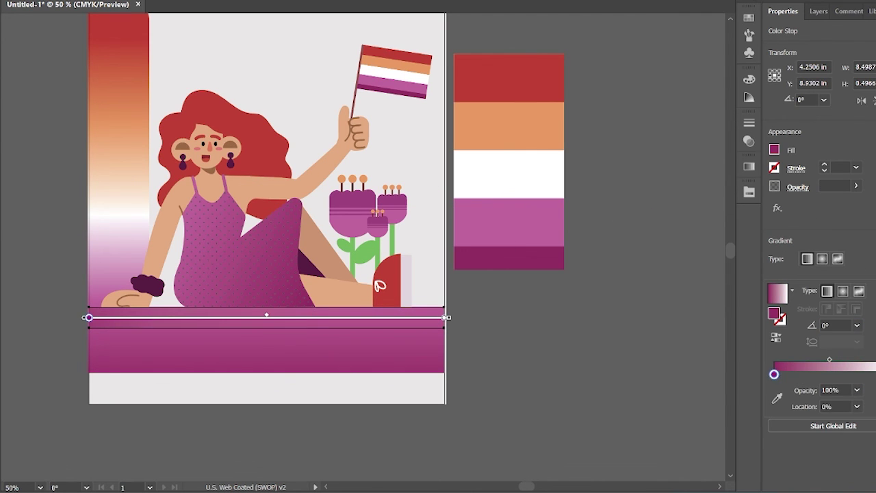
{"action": "left_click", "coordinate": [777, 398]}
{"action": "left_click", "coordinate": [513, 257]}
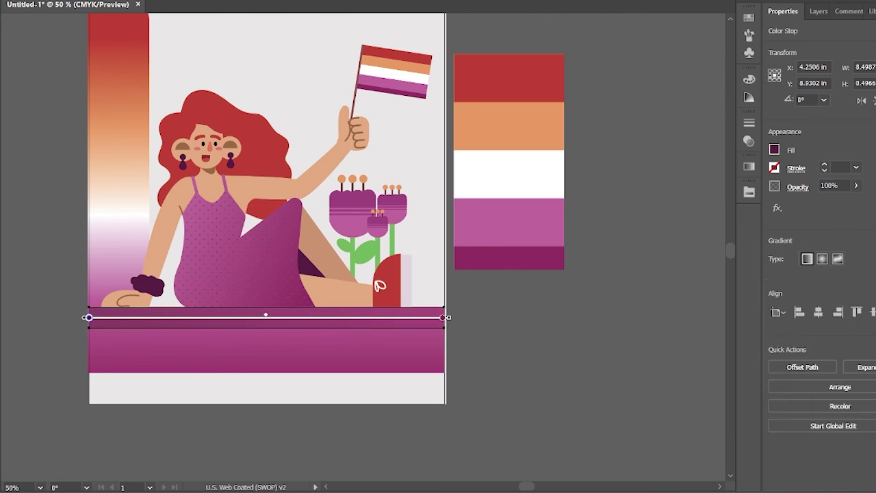
{"action": "left_click_drag", "start_coordinate": [89, 317], "coordinate": [152, 320]}
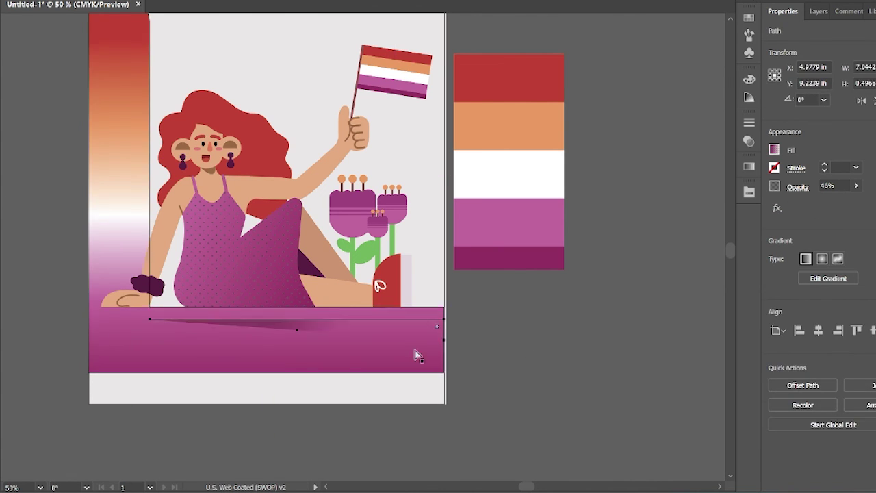
{"action": "left_click", "coordinate": [460, 332]}
{"action": "left_click", "coordinate": [294, 338]}
{"action": "left_click", "coordinate": [315, 333], "text": "shift"}
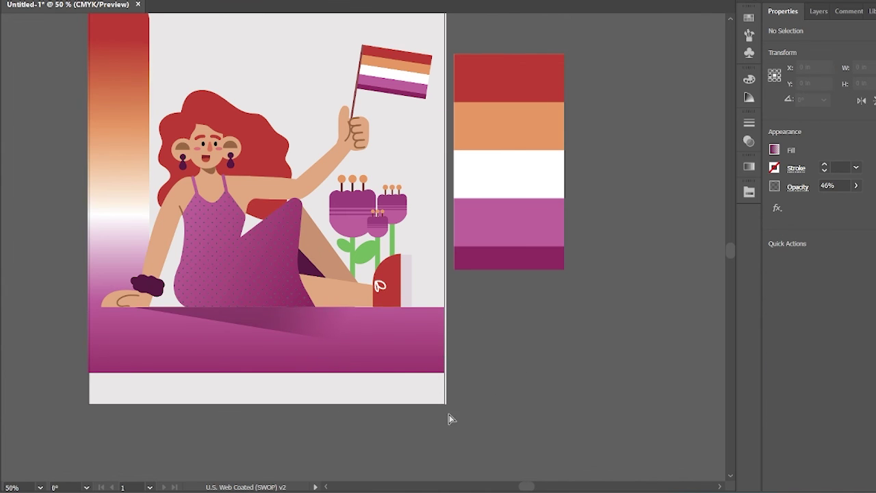